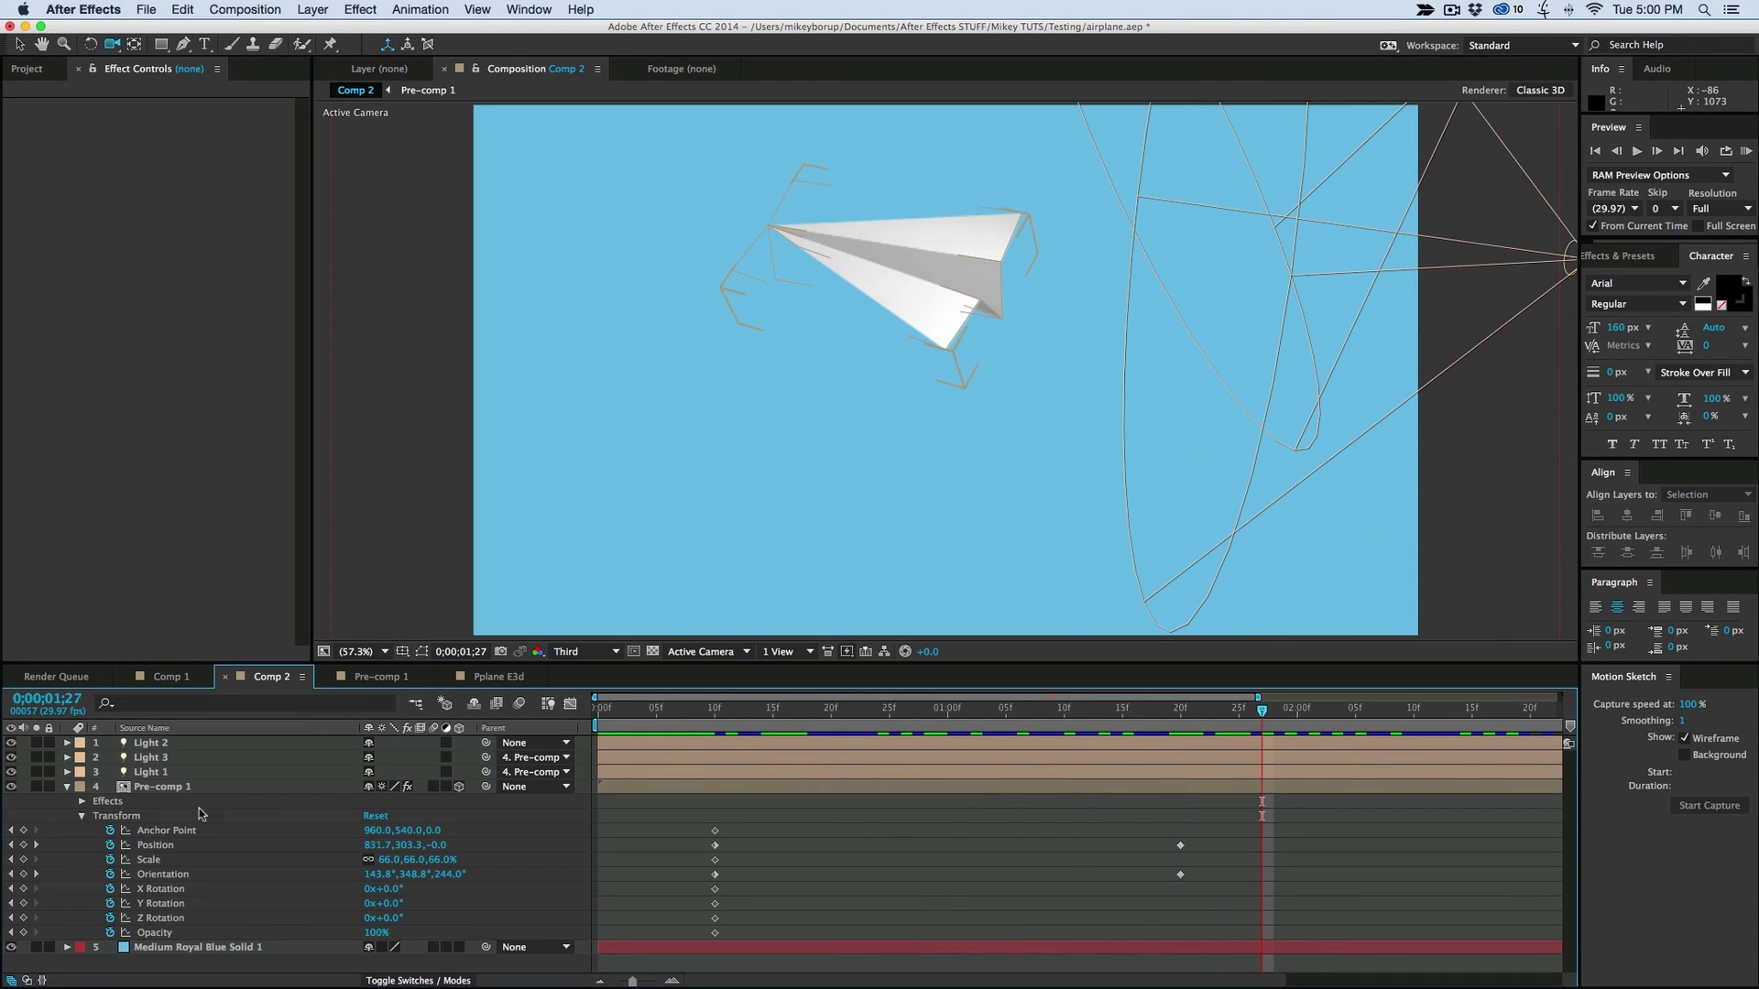
# Collapse and select Pre-comp 1 in Comp 2, rotate it slightly, then create a new composition named airplane
pyautogui.click(70, 788)
pyautogui.click(881, 282)
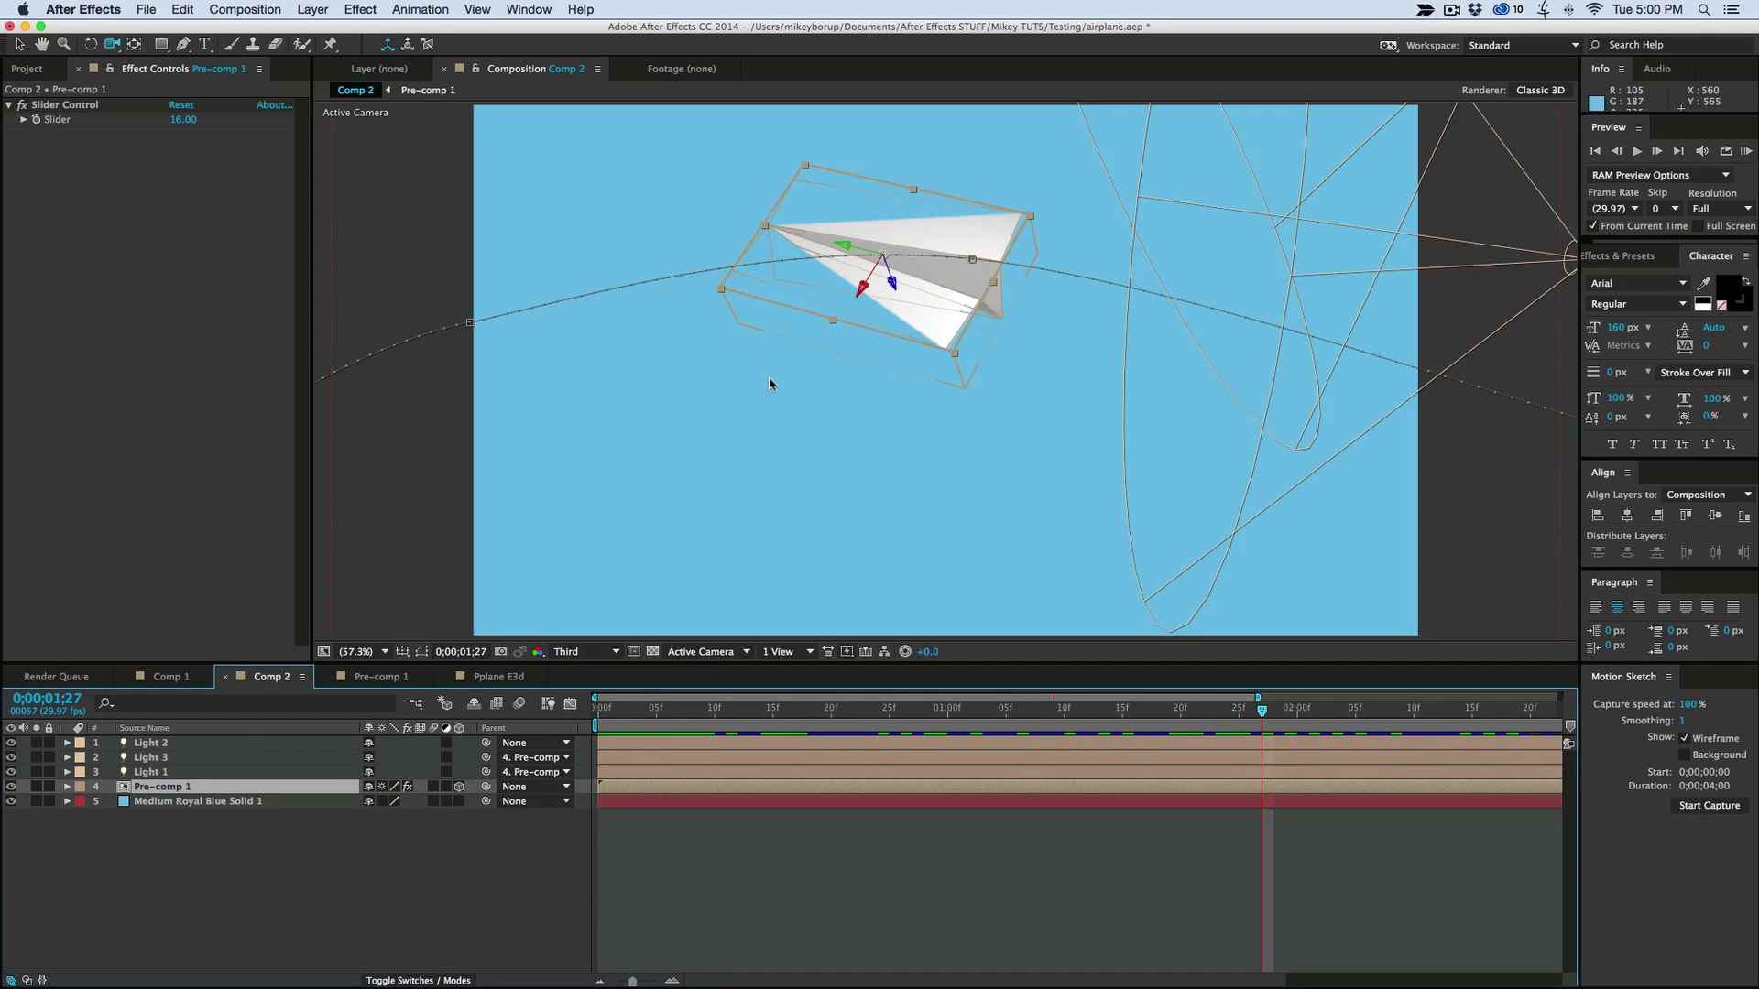
pyautogui.press('w')
pyautogui.moveTo(932, 236); pyautogui.dragTo(888, 265)
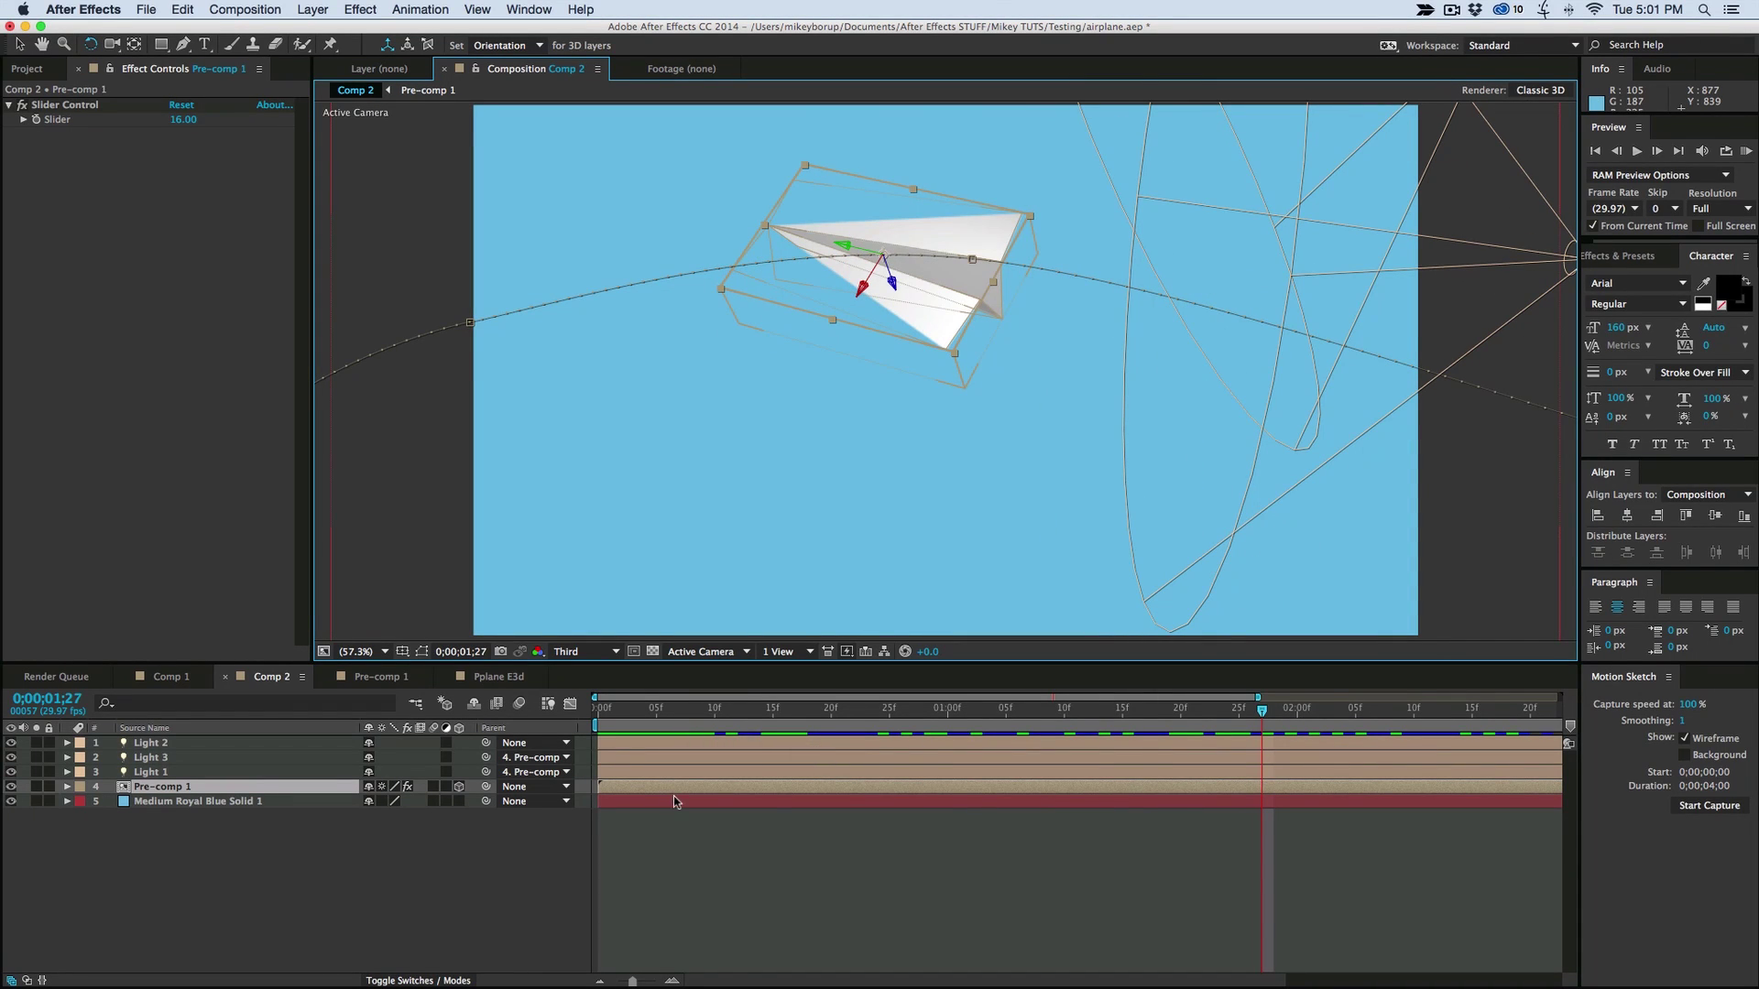
pyautogui.press('super+y')
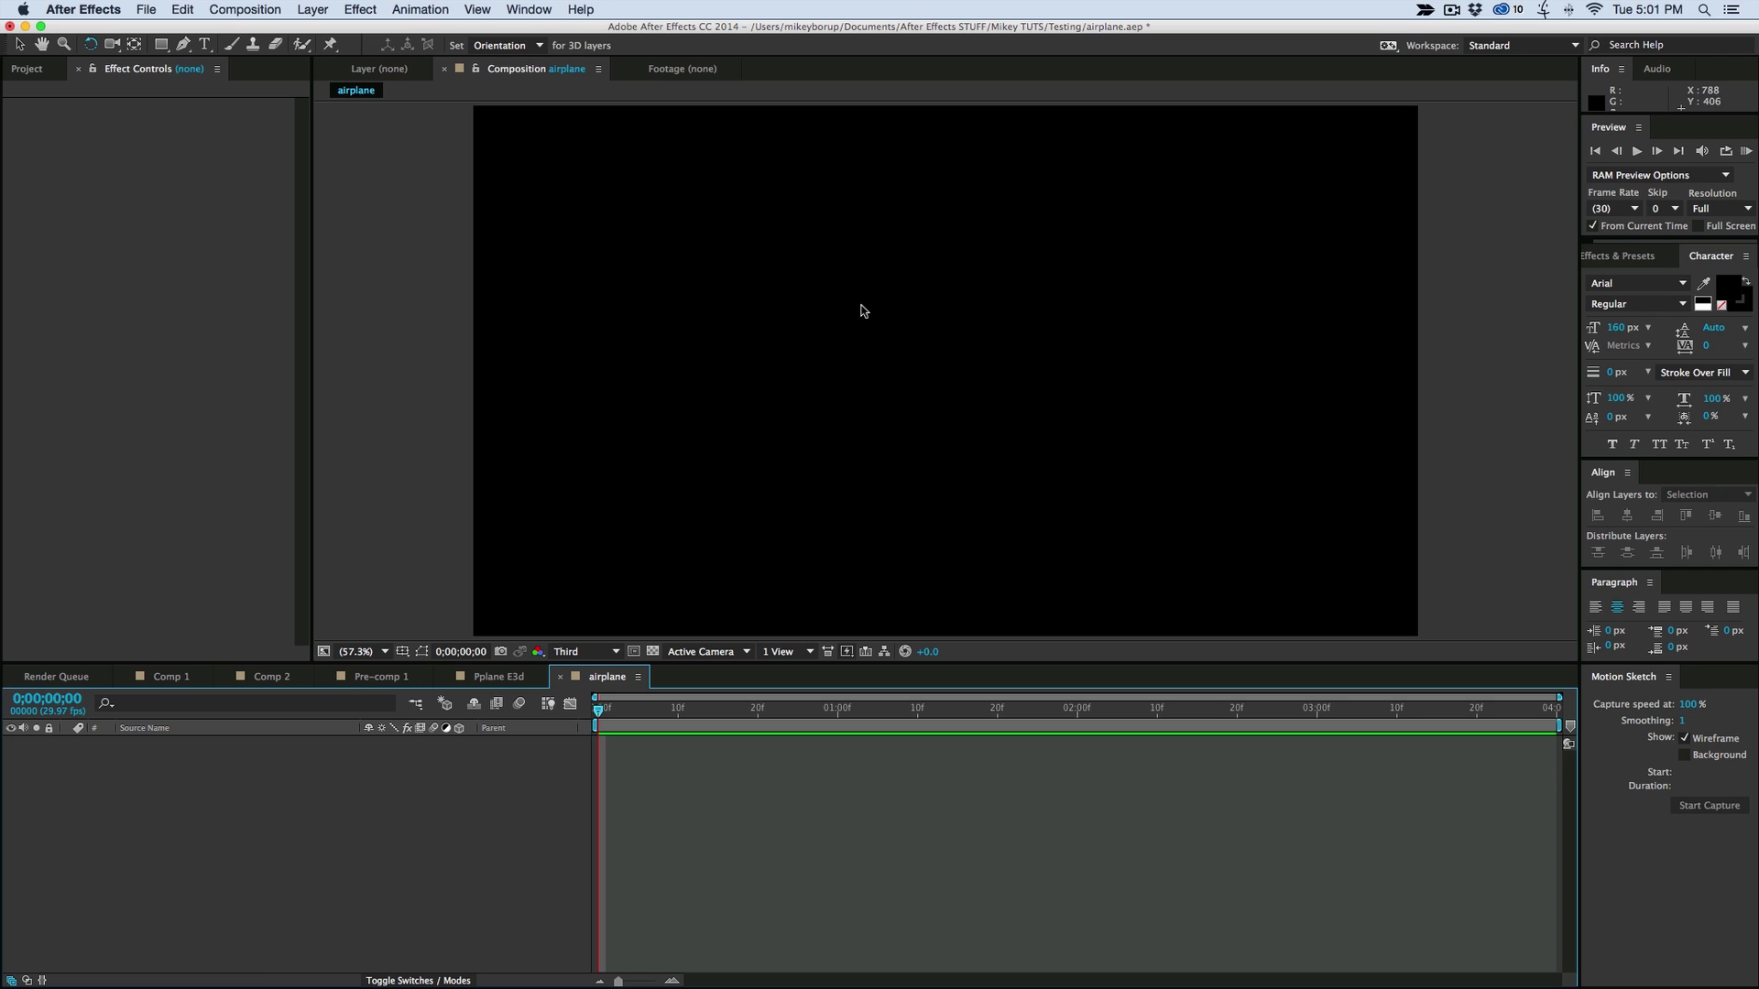
# Add a full-frame light-blue solid named BG, then return to the airplane timeline
pyautogui.press('super+y')
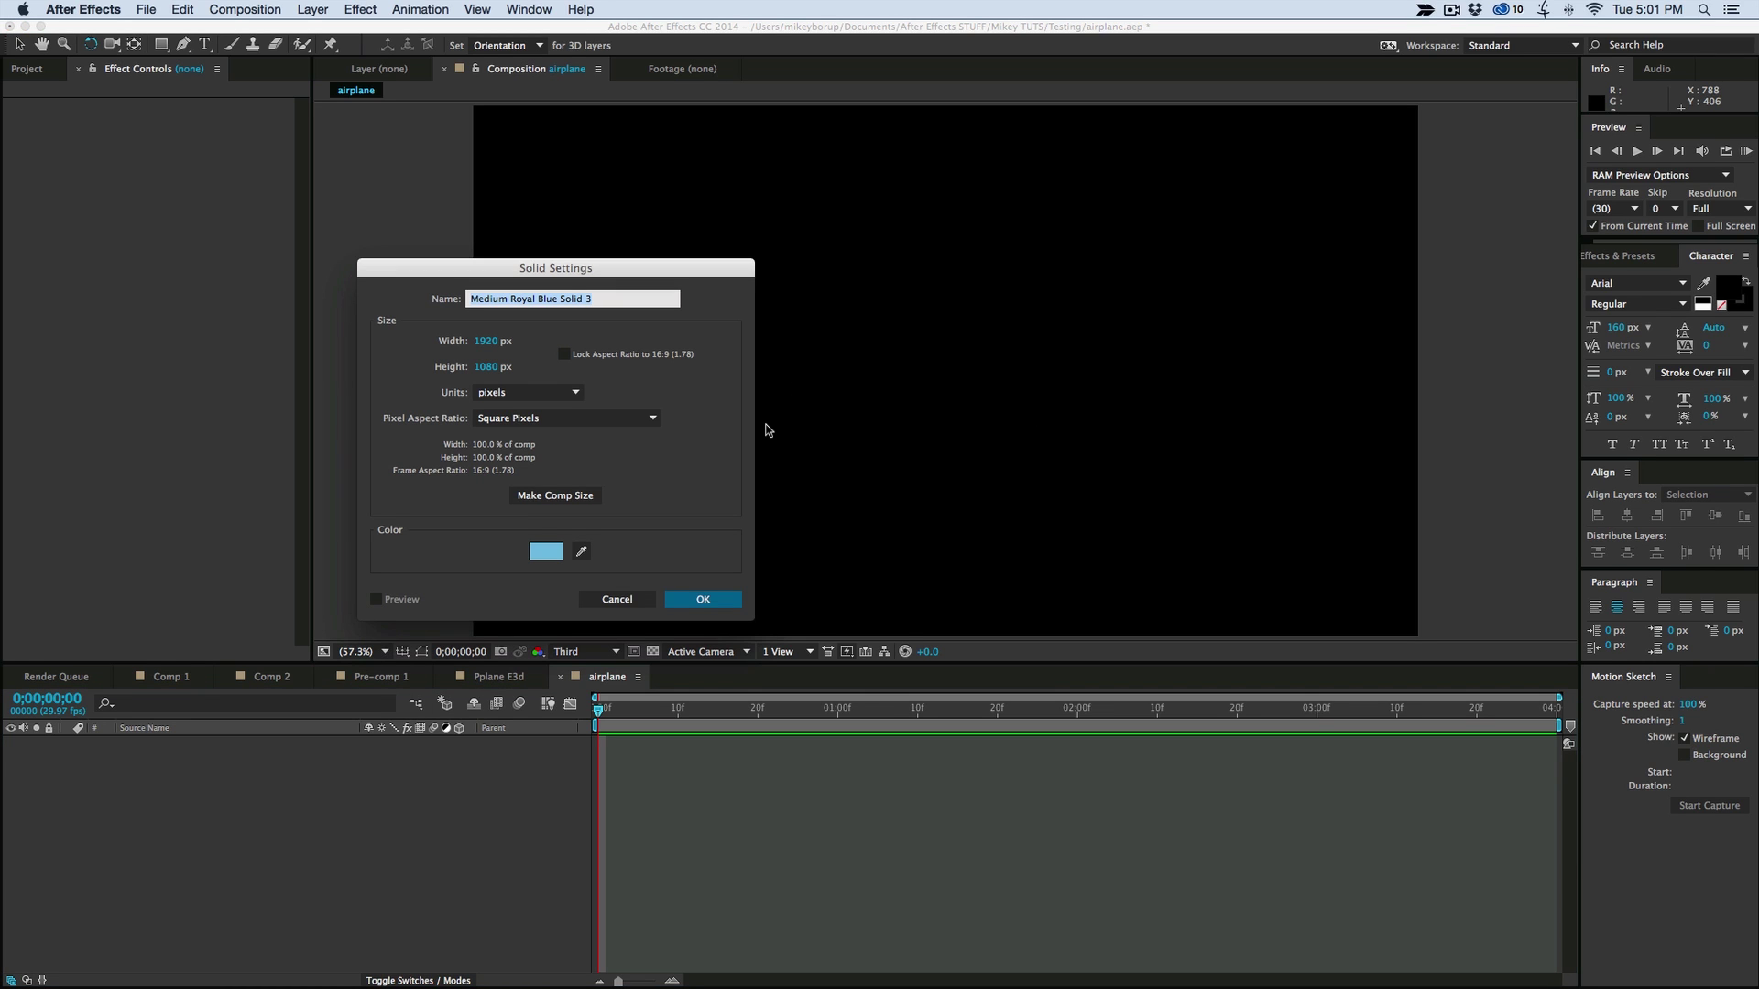
pyautogui.write('BG')
pyautogui.press('Return')
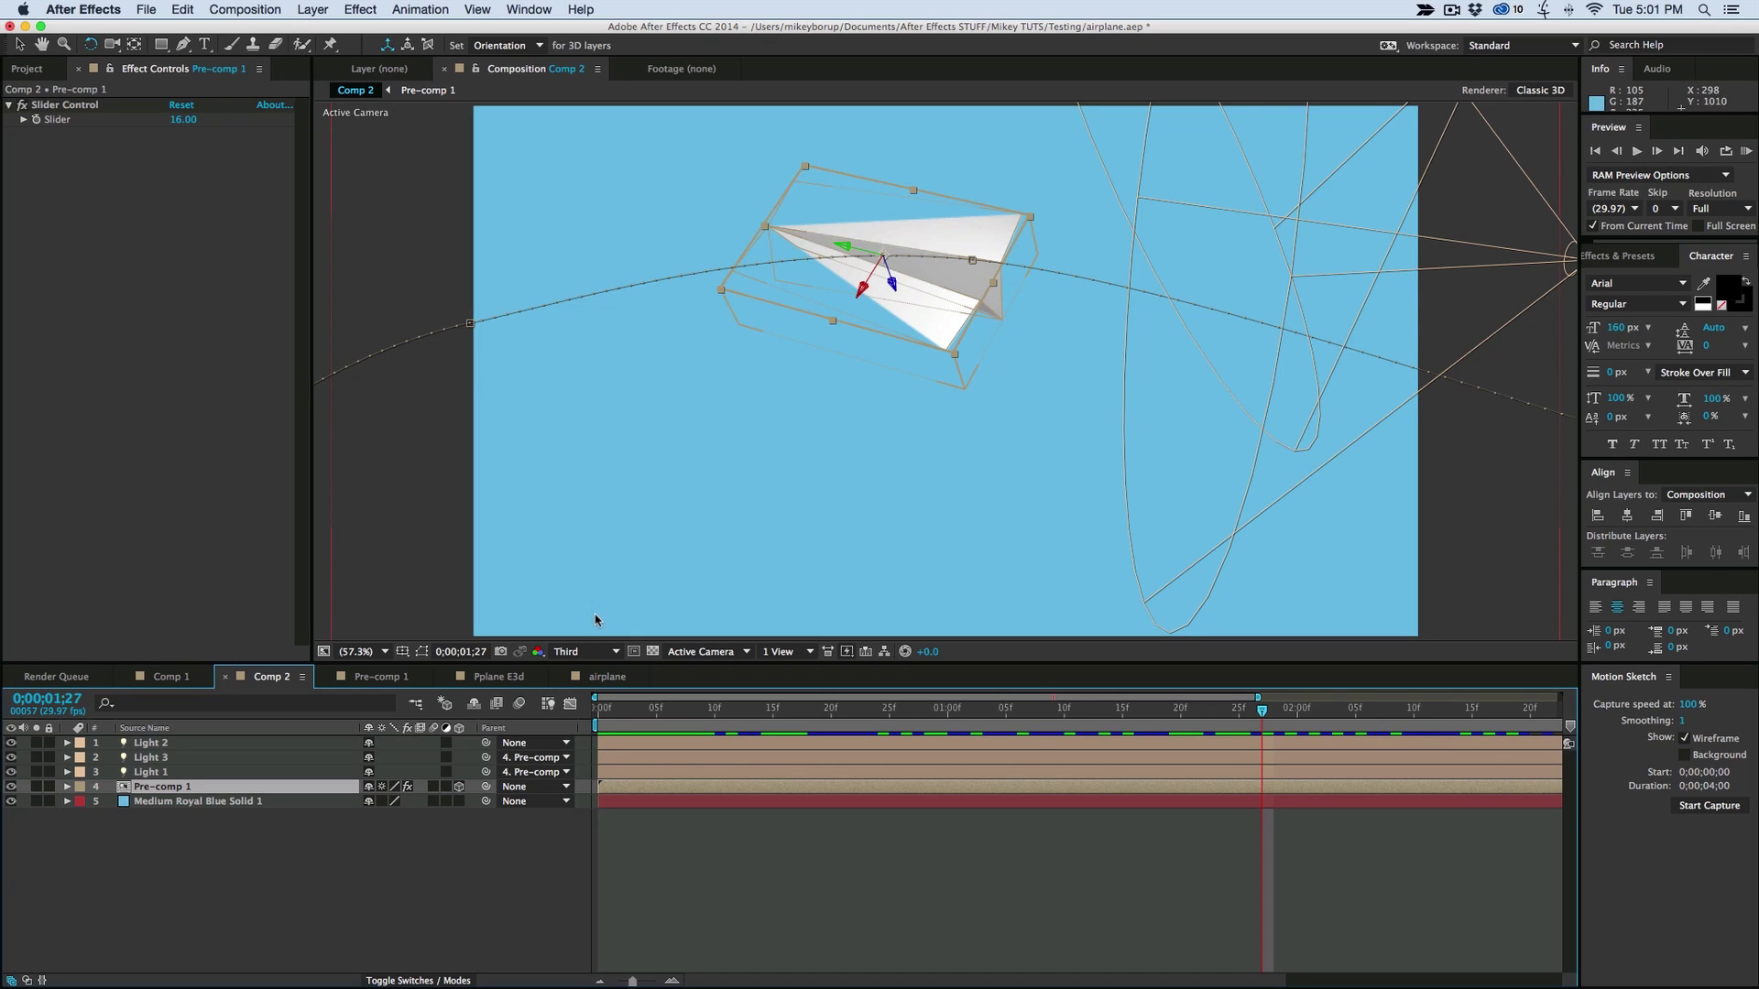
pyautogui.click(606, 677)
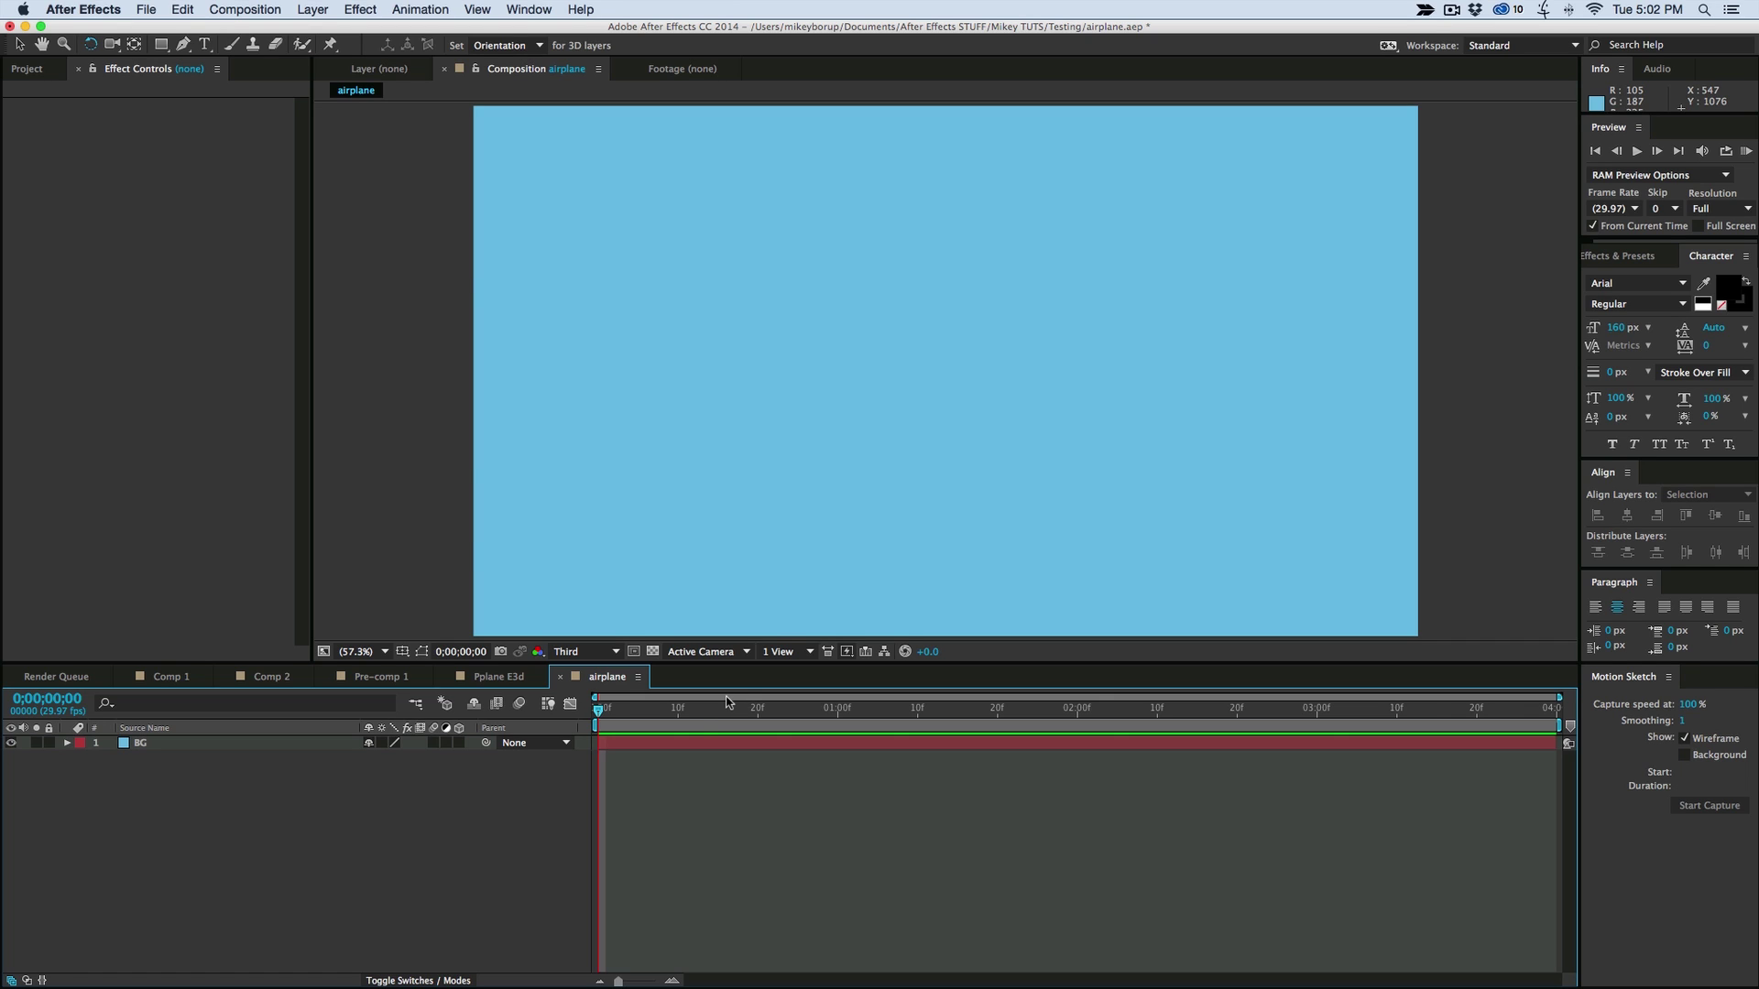
# Create a white 200 × 800 px solid named side, then deselect it
pyautogui.press('super+y')
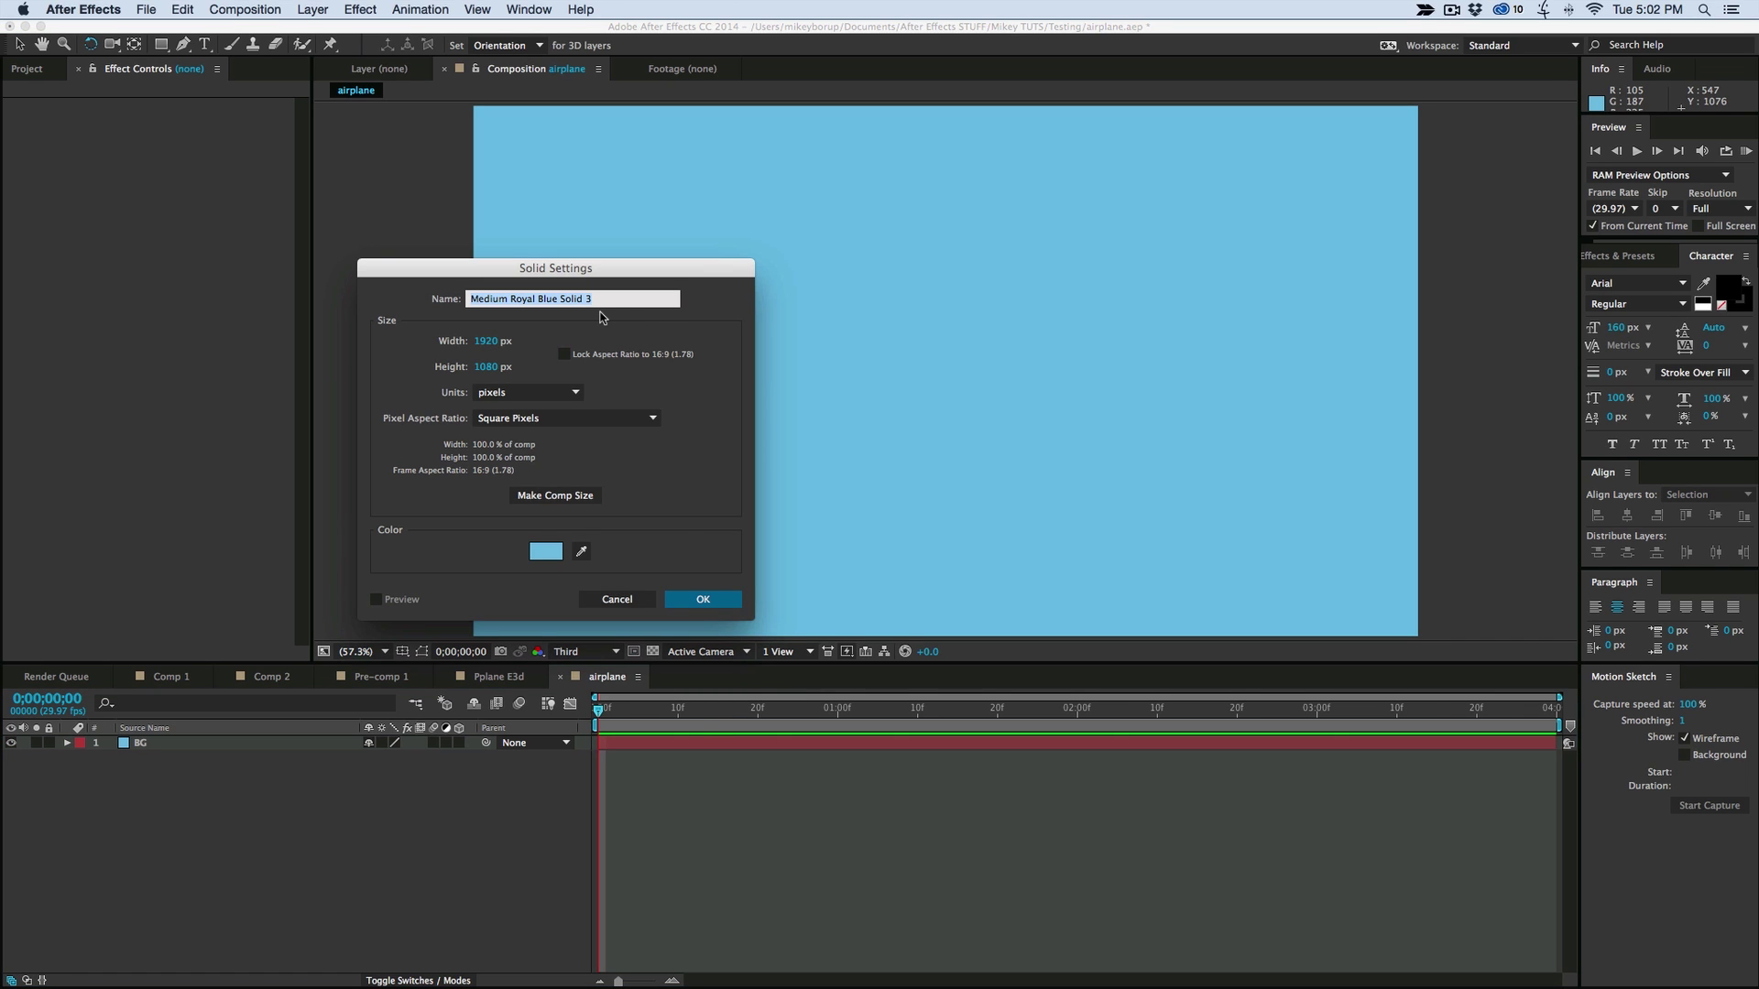
pyautogui.write('side')
pyautogui.press('Tab')
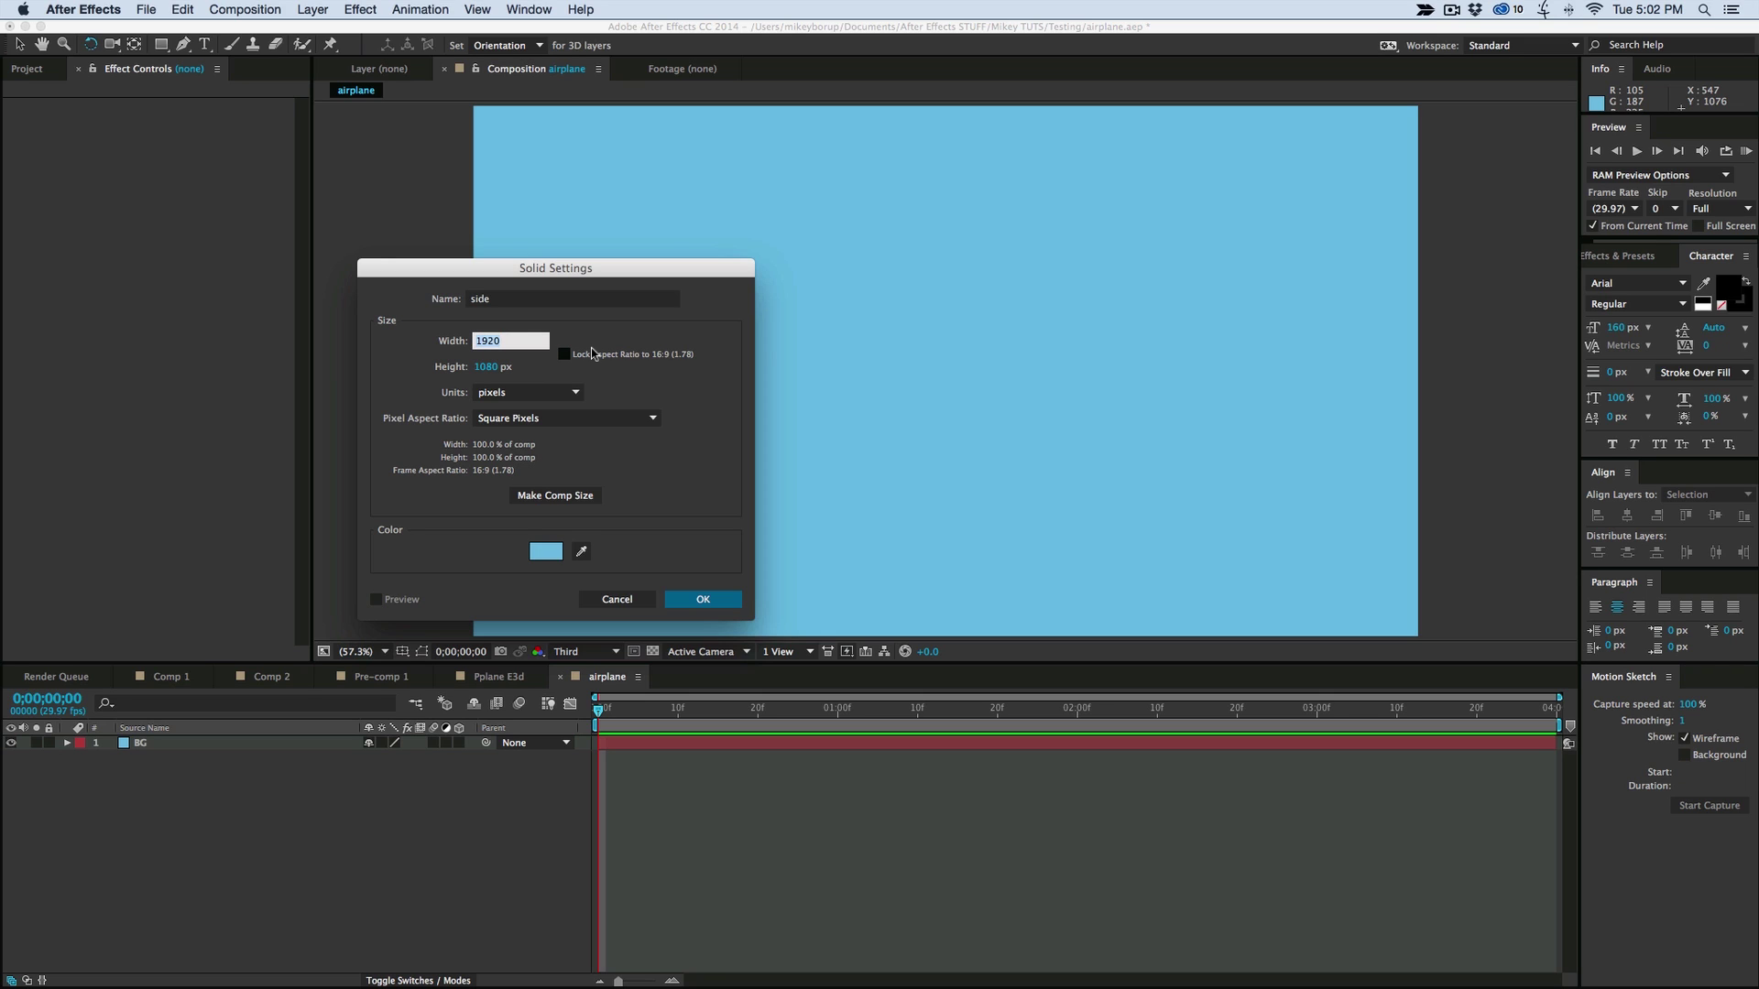
pyautogui.write('200')
pyautogui.press('Tab')
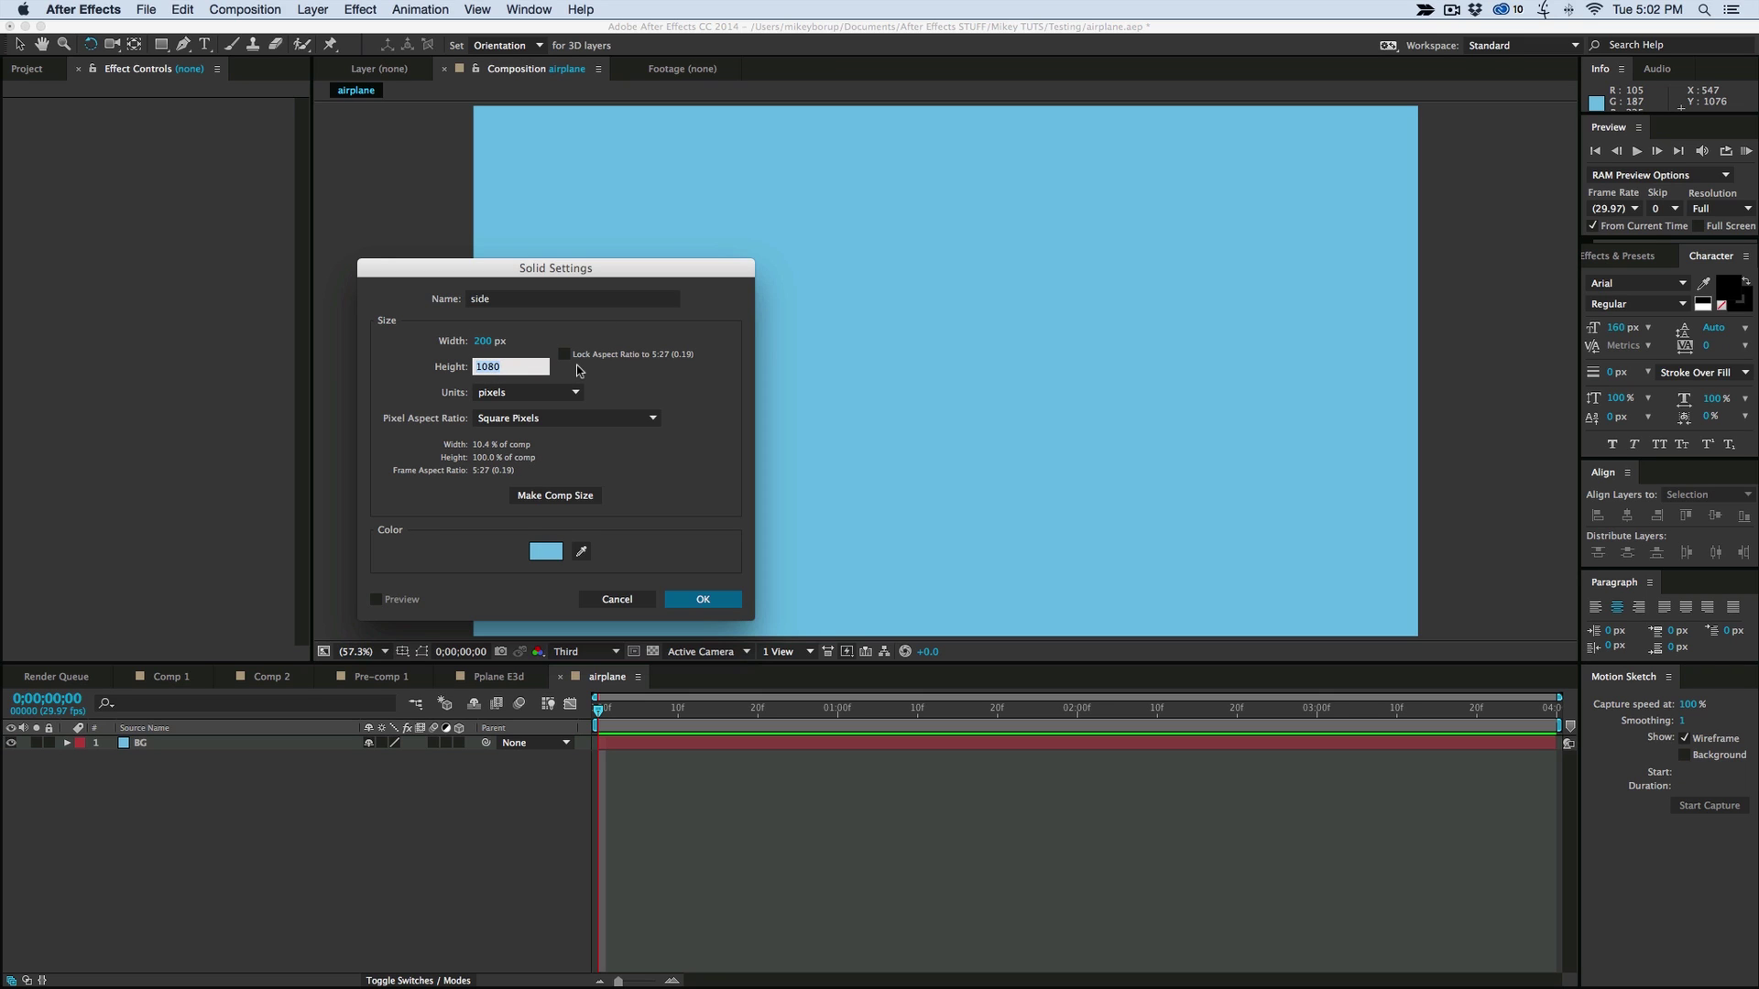
pyautogui.write('800')
pyautogui.click(547, 552)
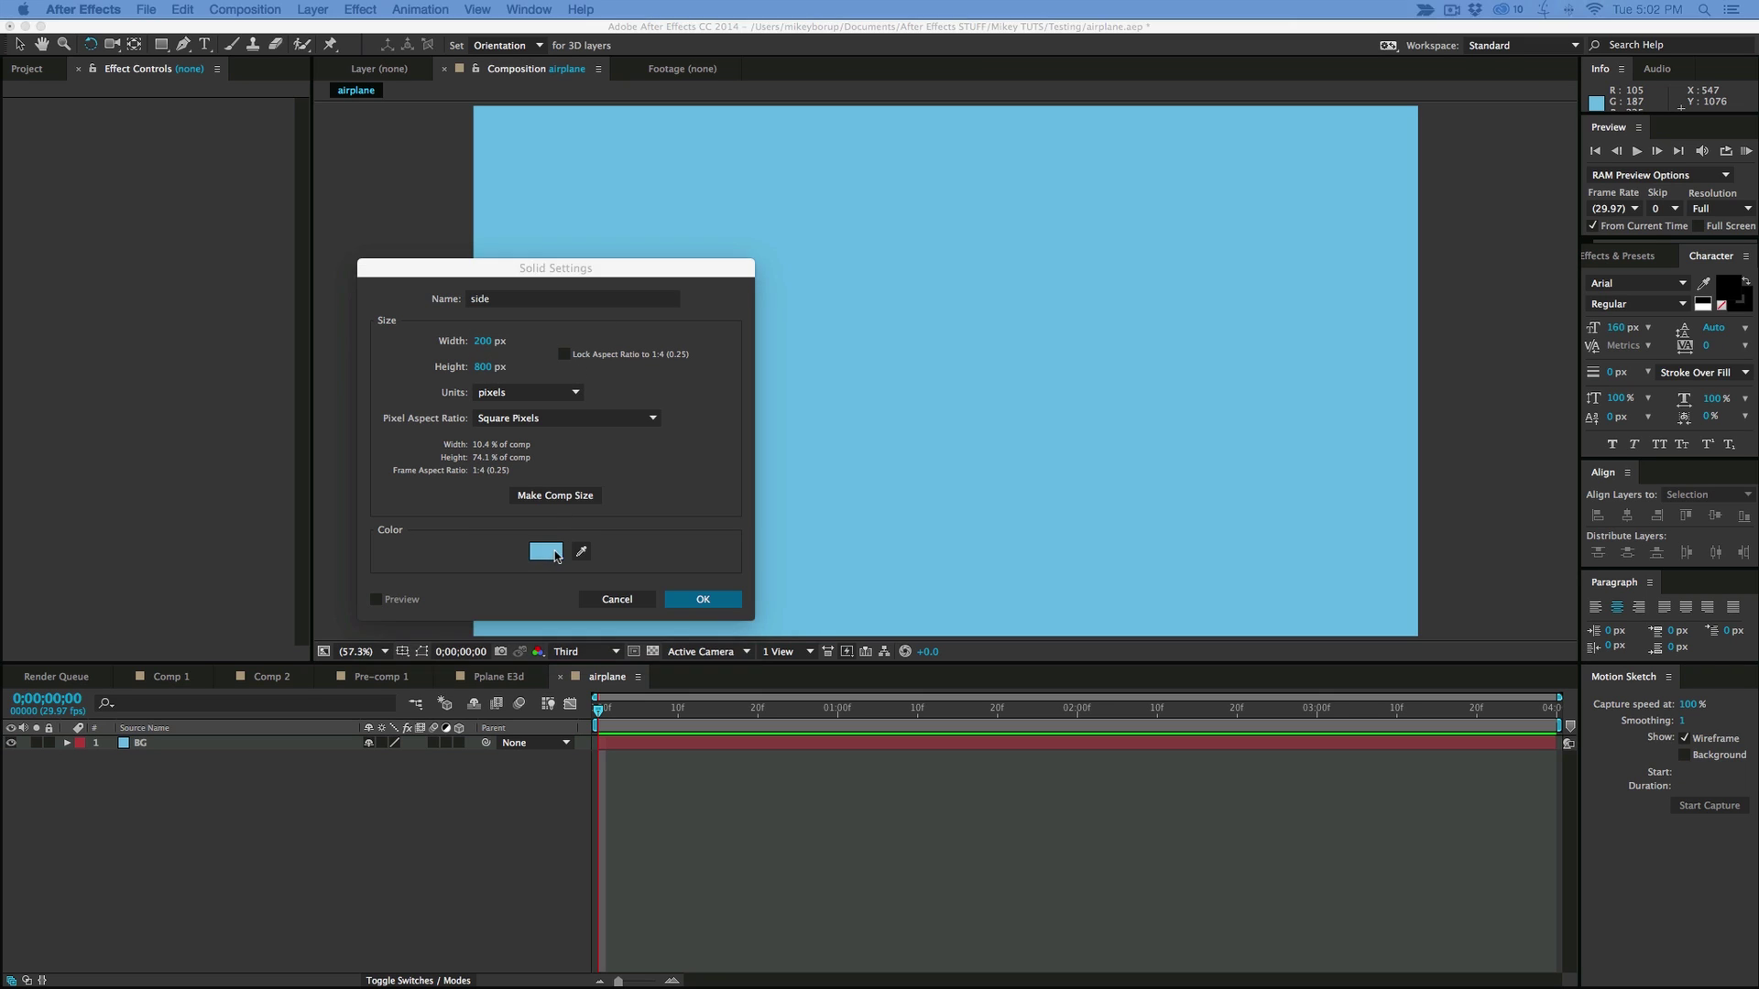
pyautogui.click(702, 599)
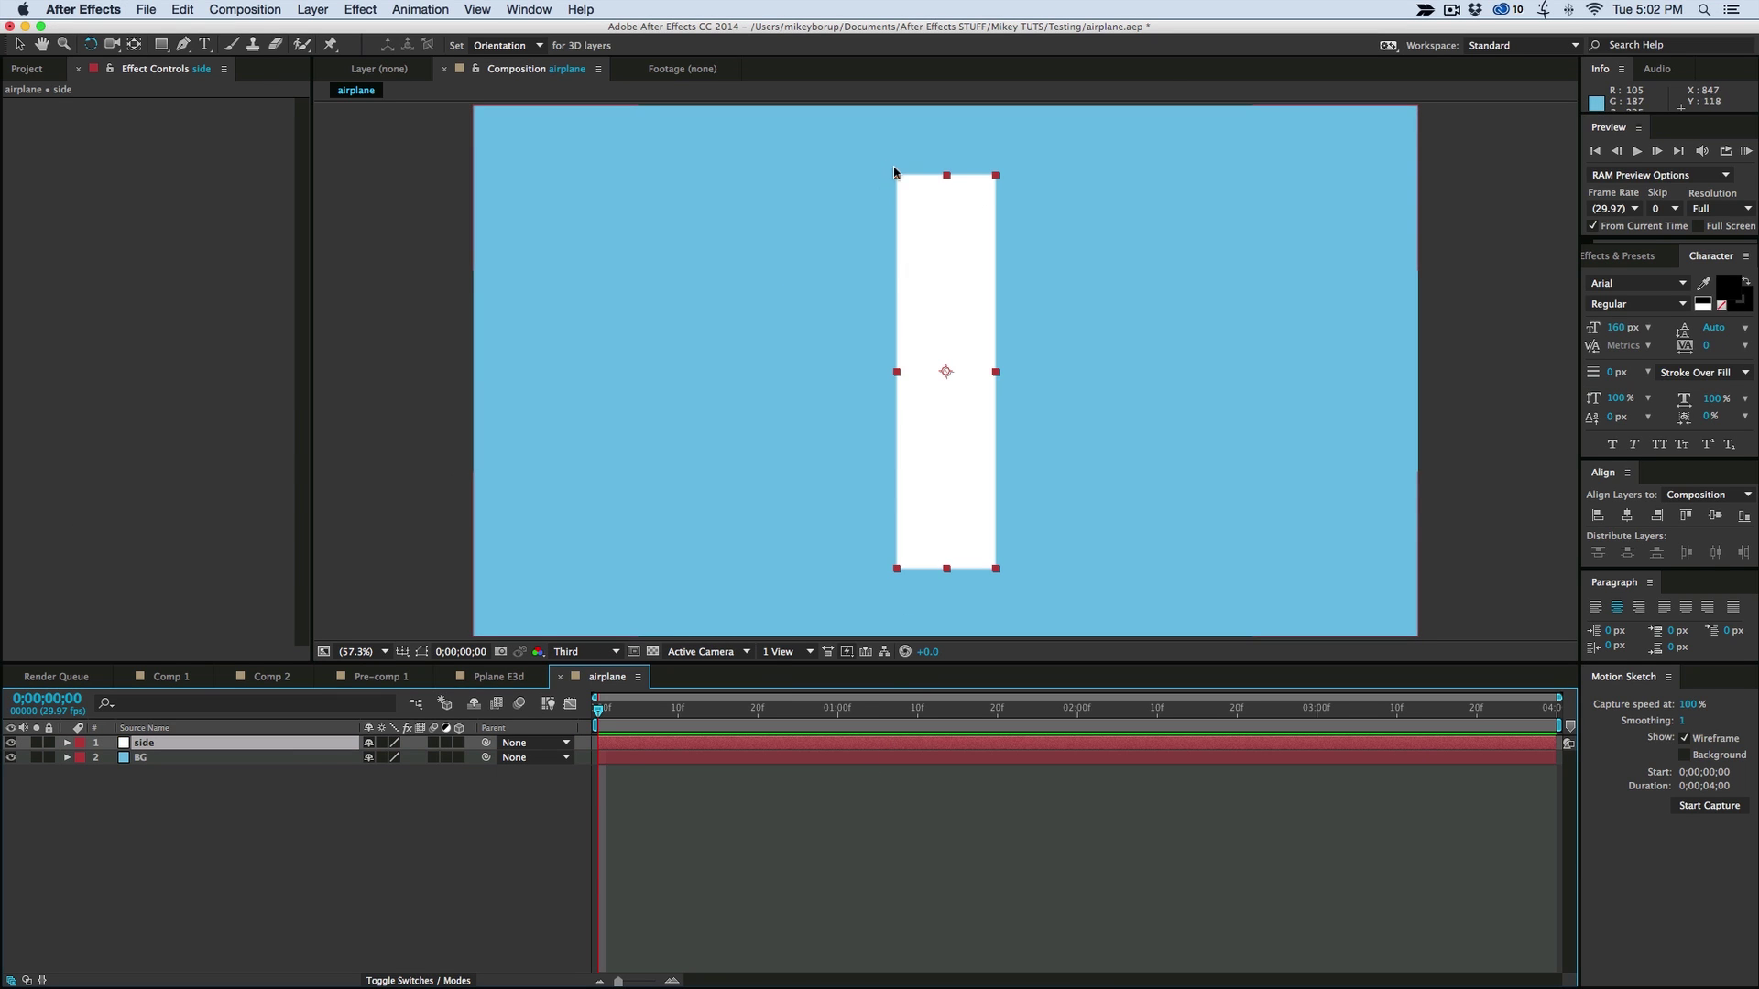
pyautogui.click(718, 793)
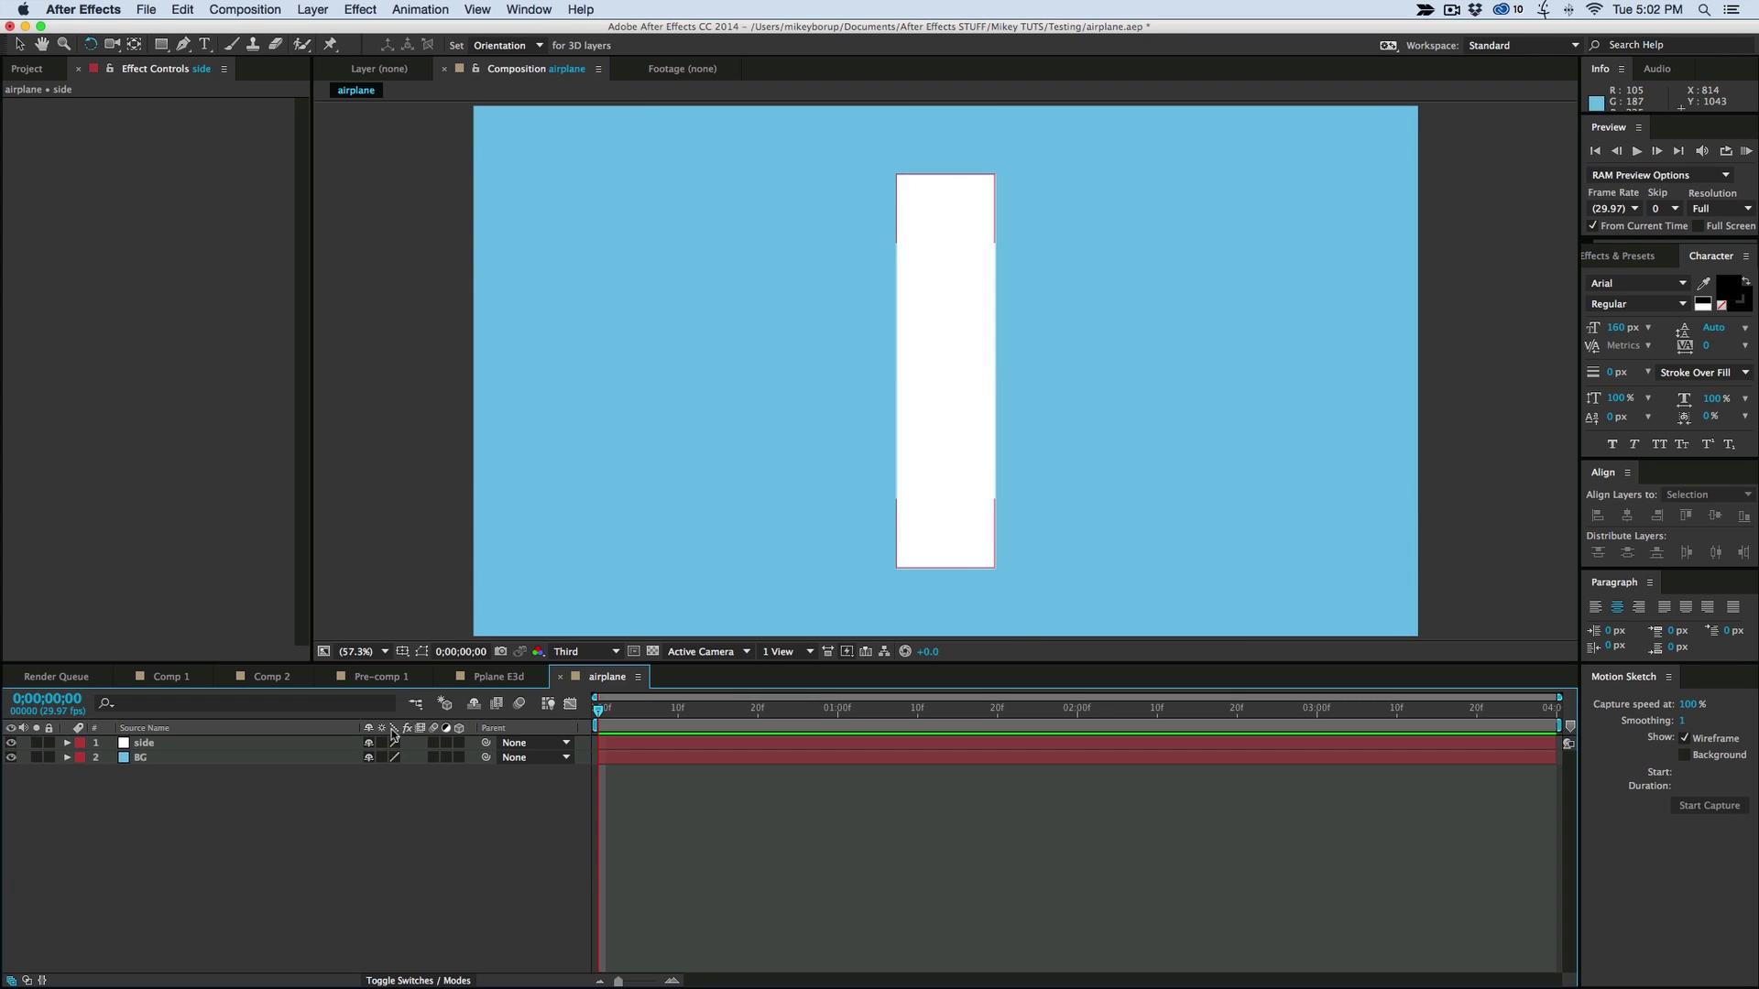
# Add a full-layer rectangle mask to side and delete its top-right vertex to form a triangle
pyautogui.click(249, 740)
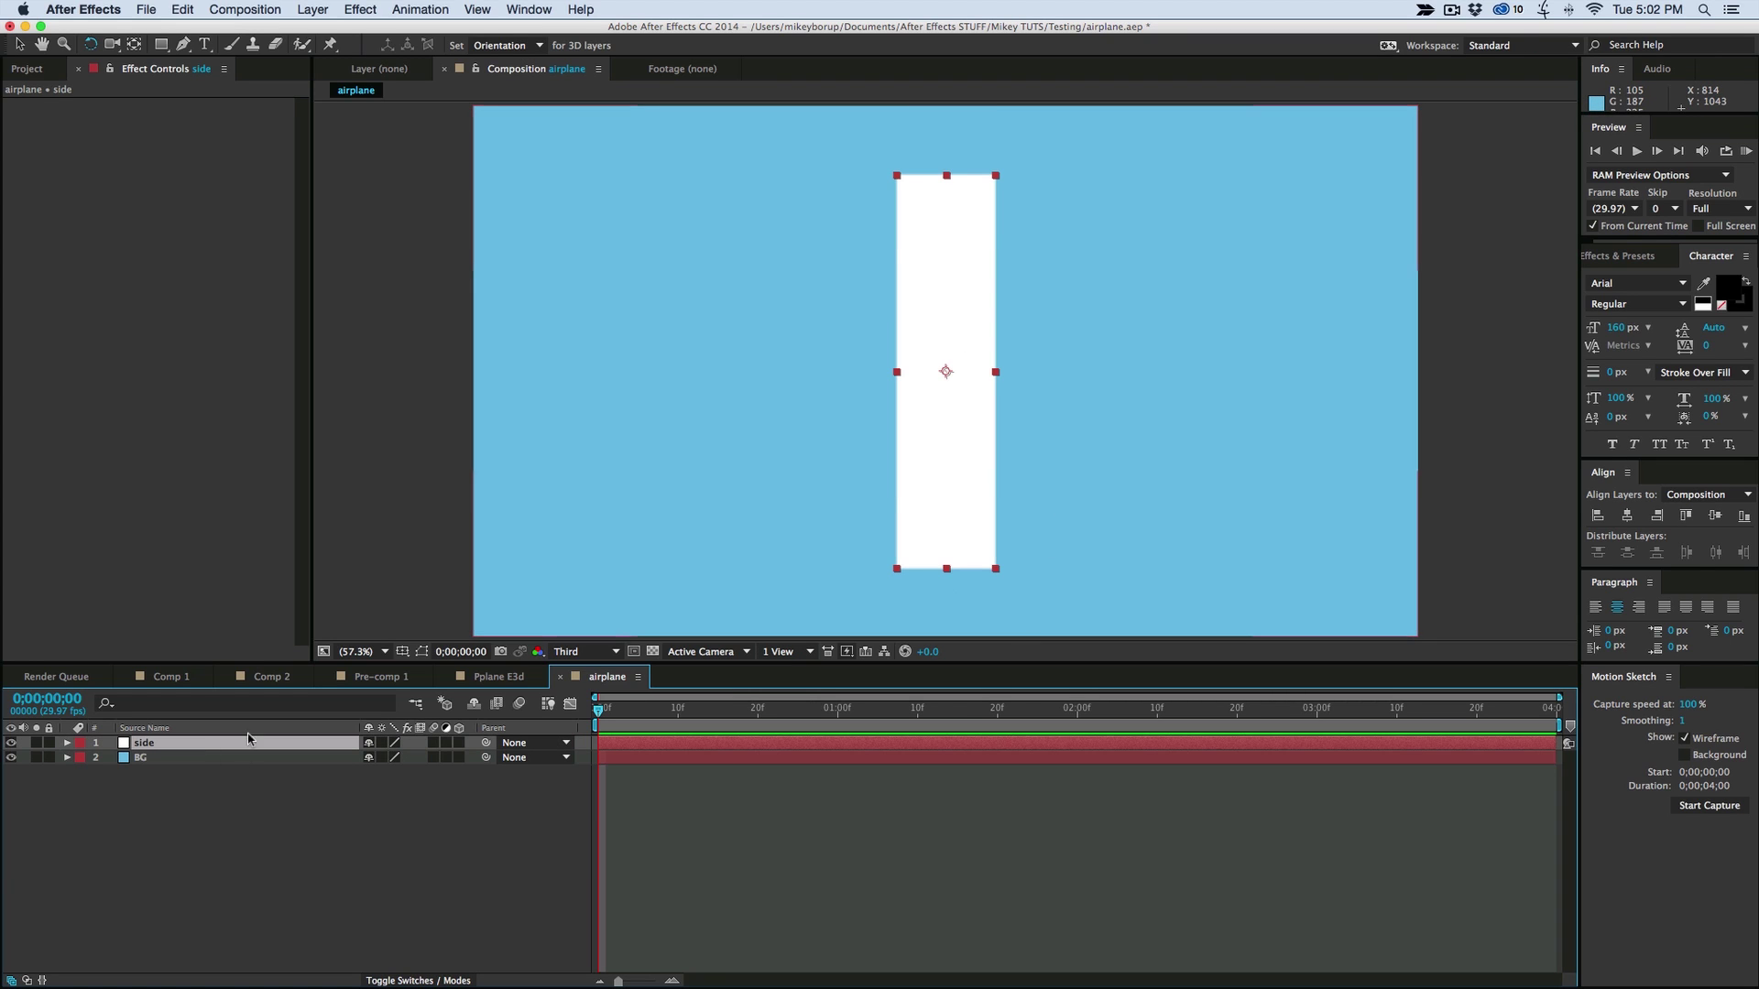
pyautogui.doubleClick(161, 44)
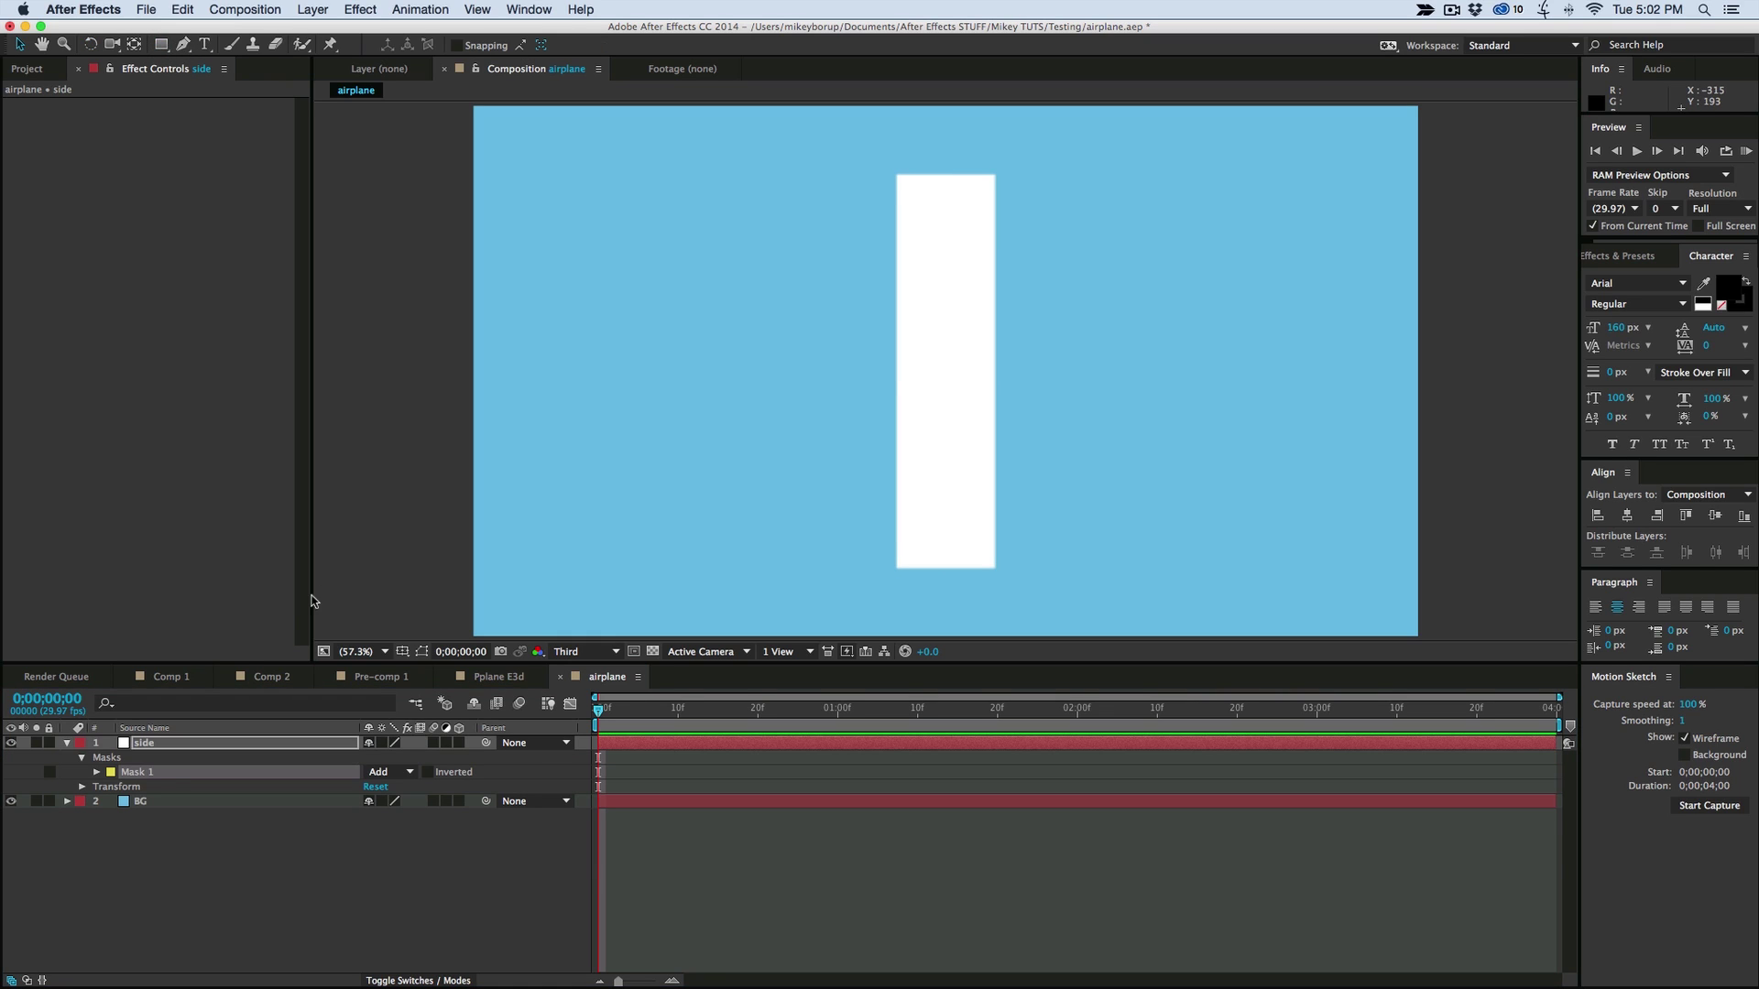
pyautogui.click(96, 771)
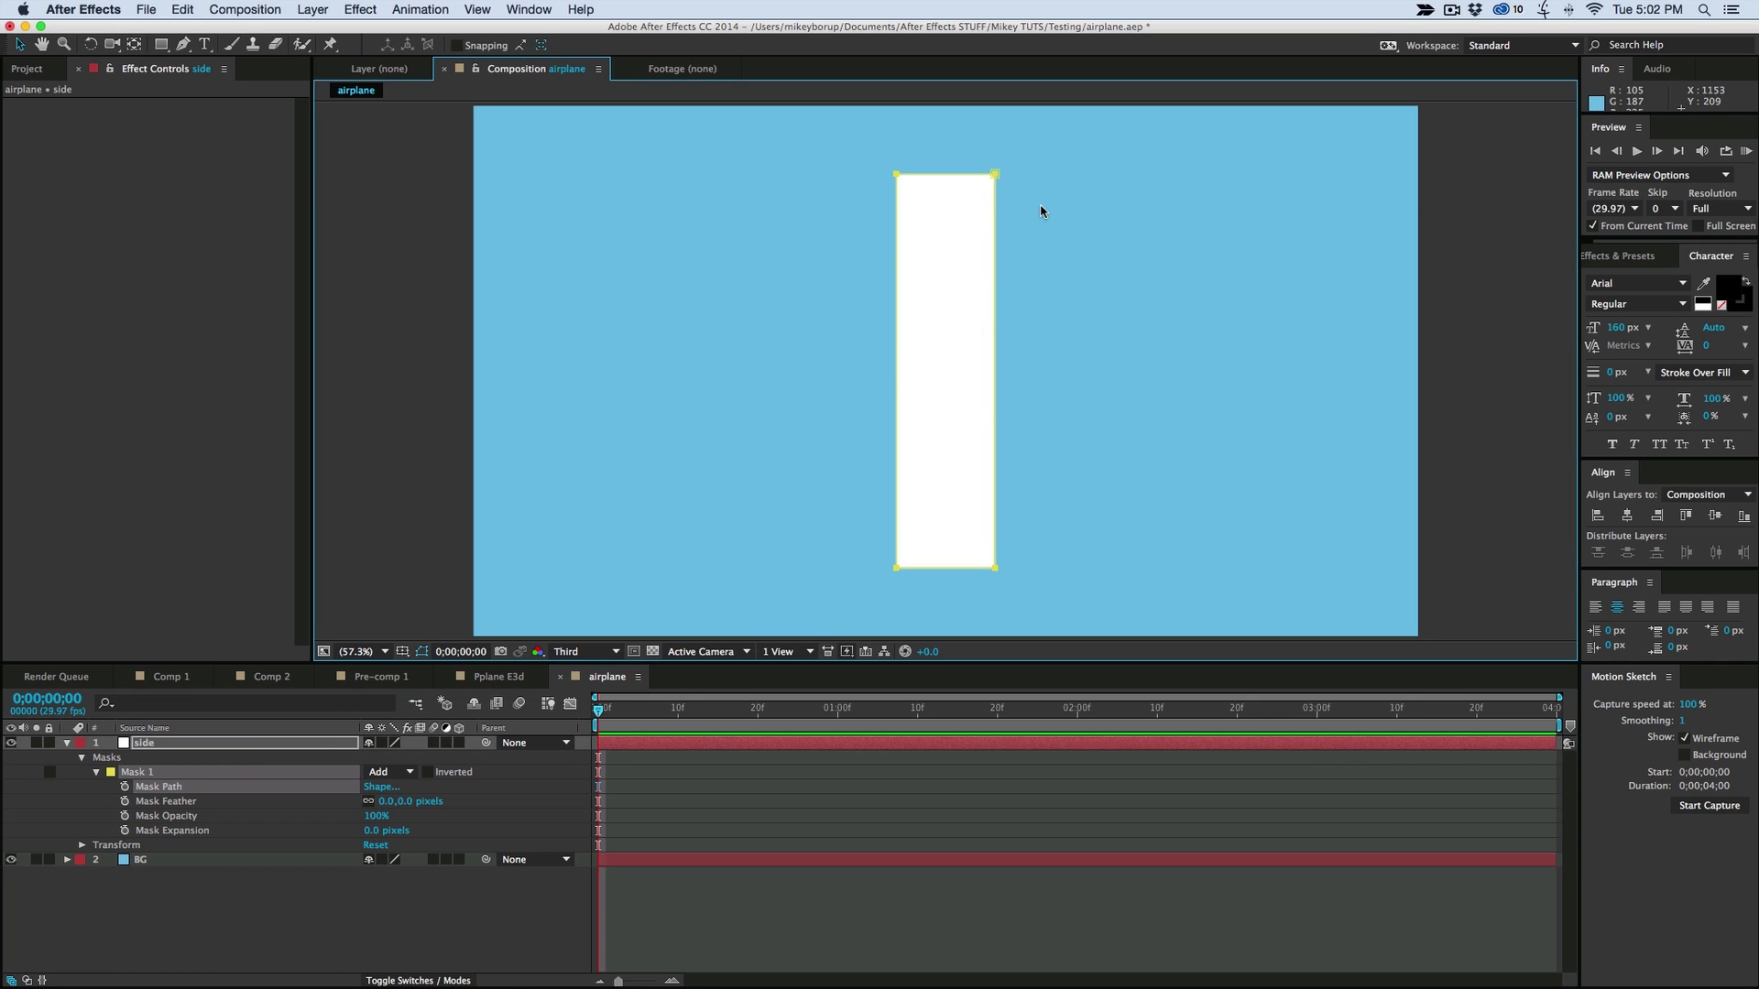
pyautogui.click(1023, 207)
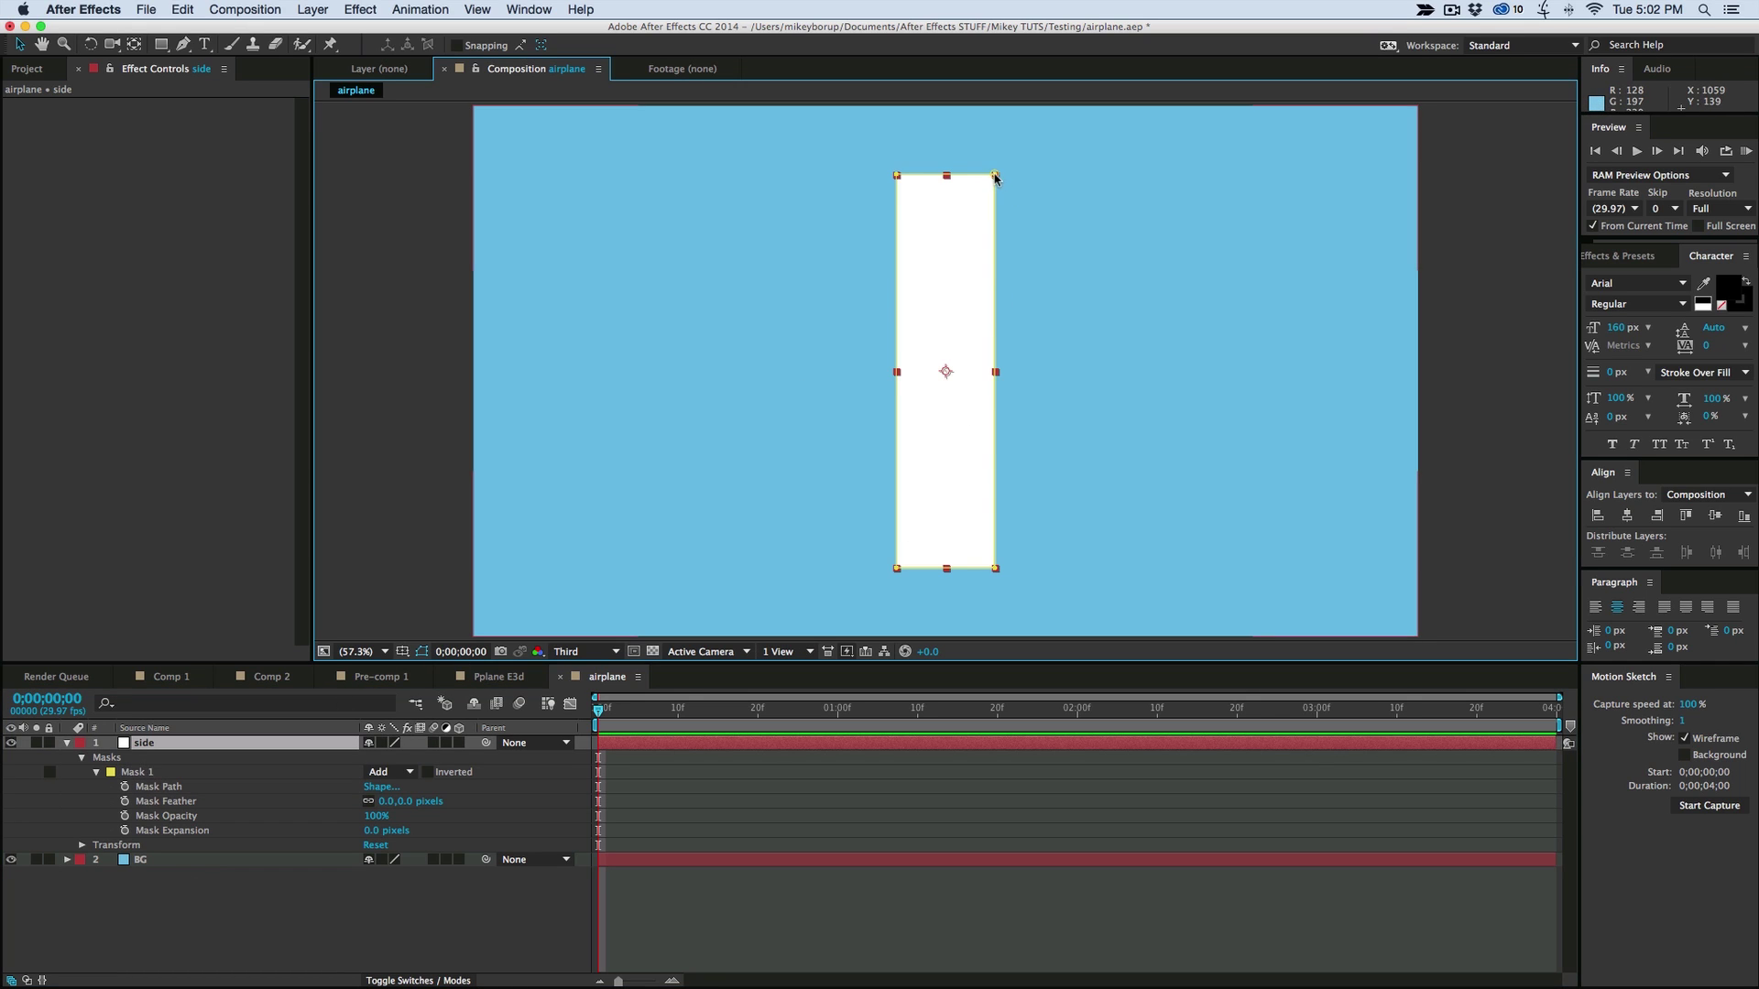
pyautogui.click(995, 176)
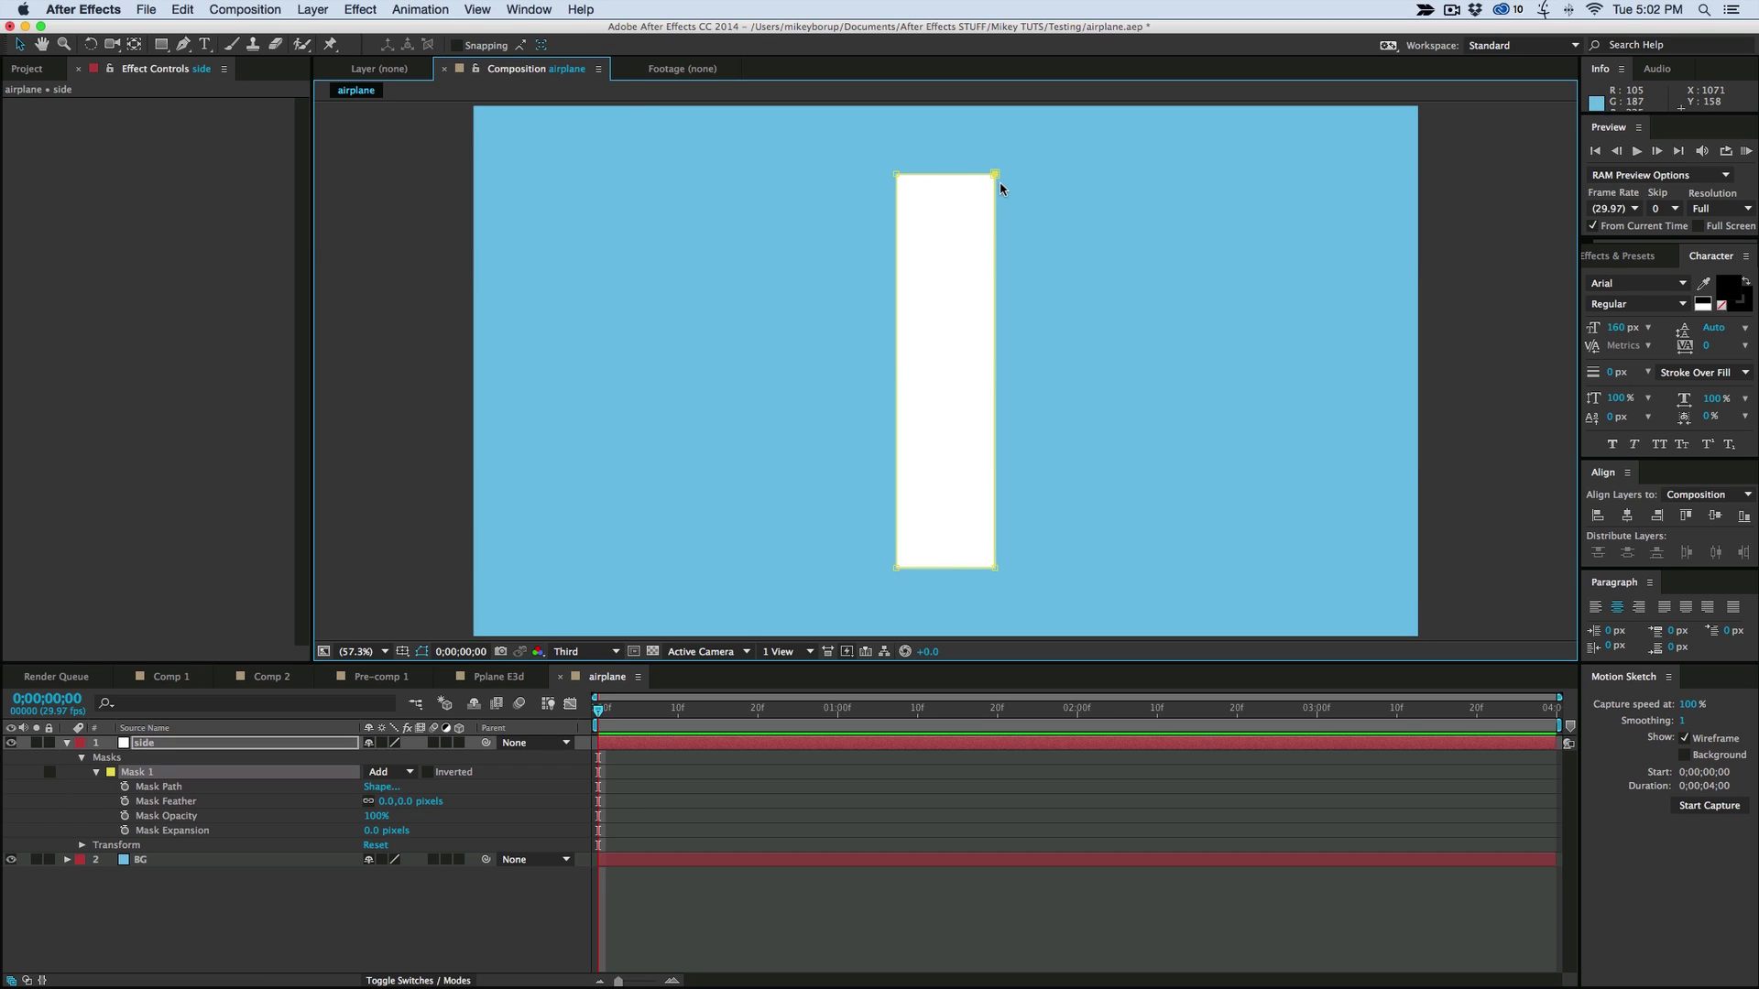
pyautogui.press('Delete')
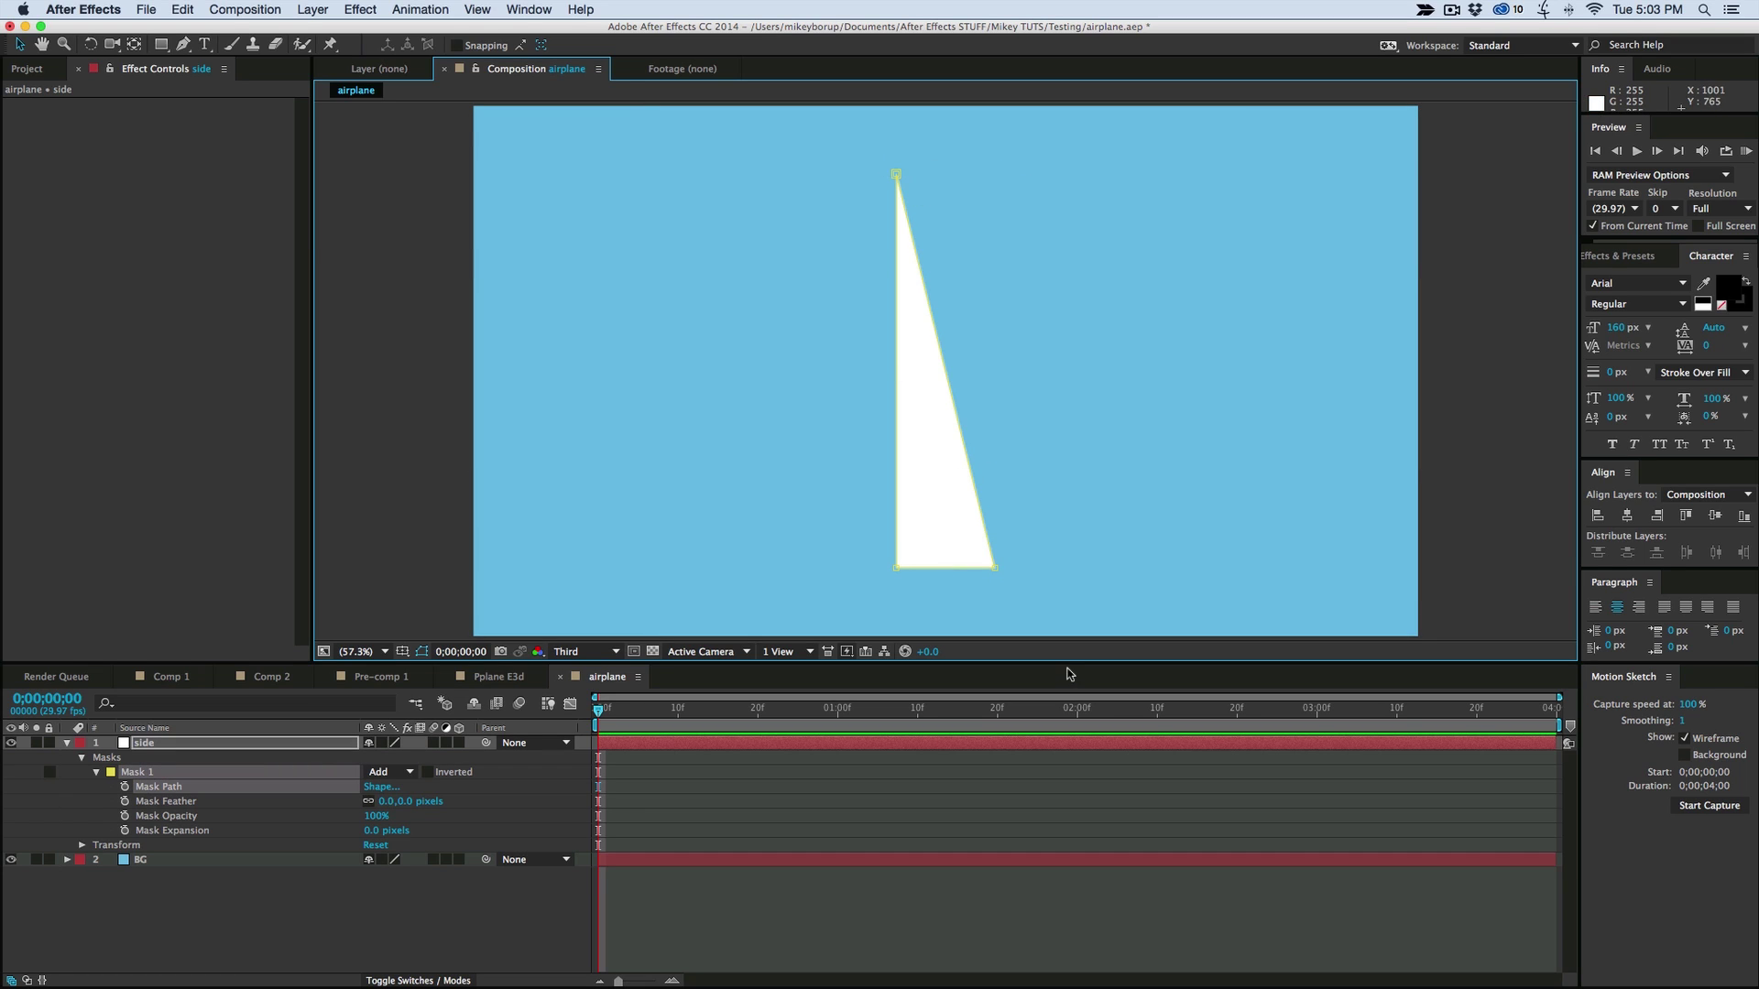
# Make the triangle layer 3D and rename it Wing R
pyautogui.click(220, 747)
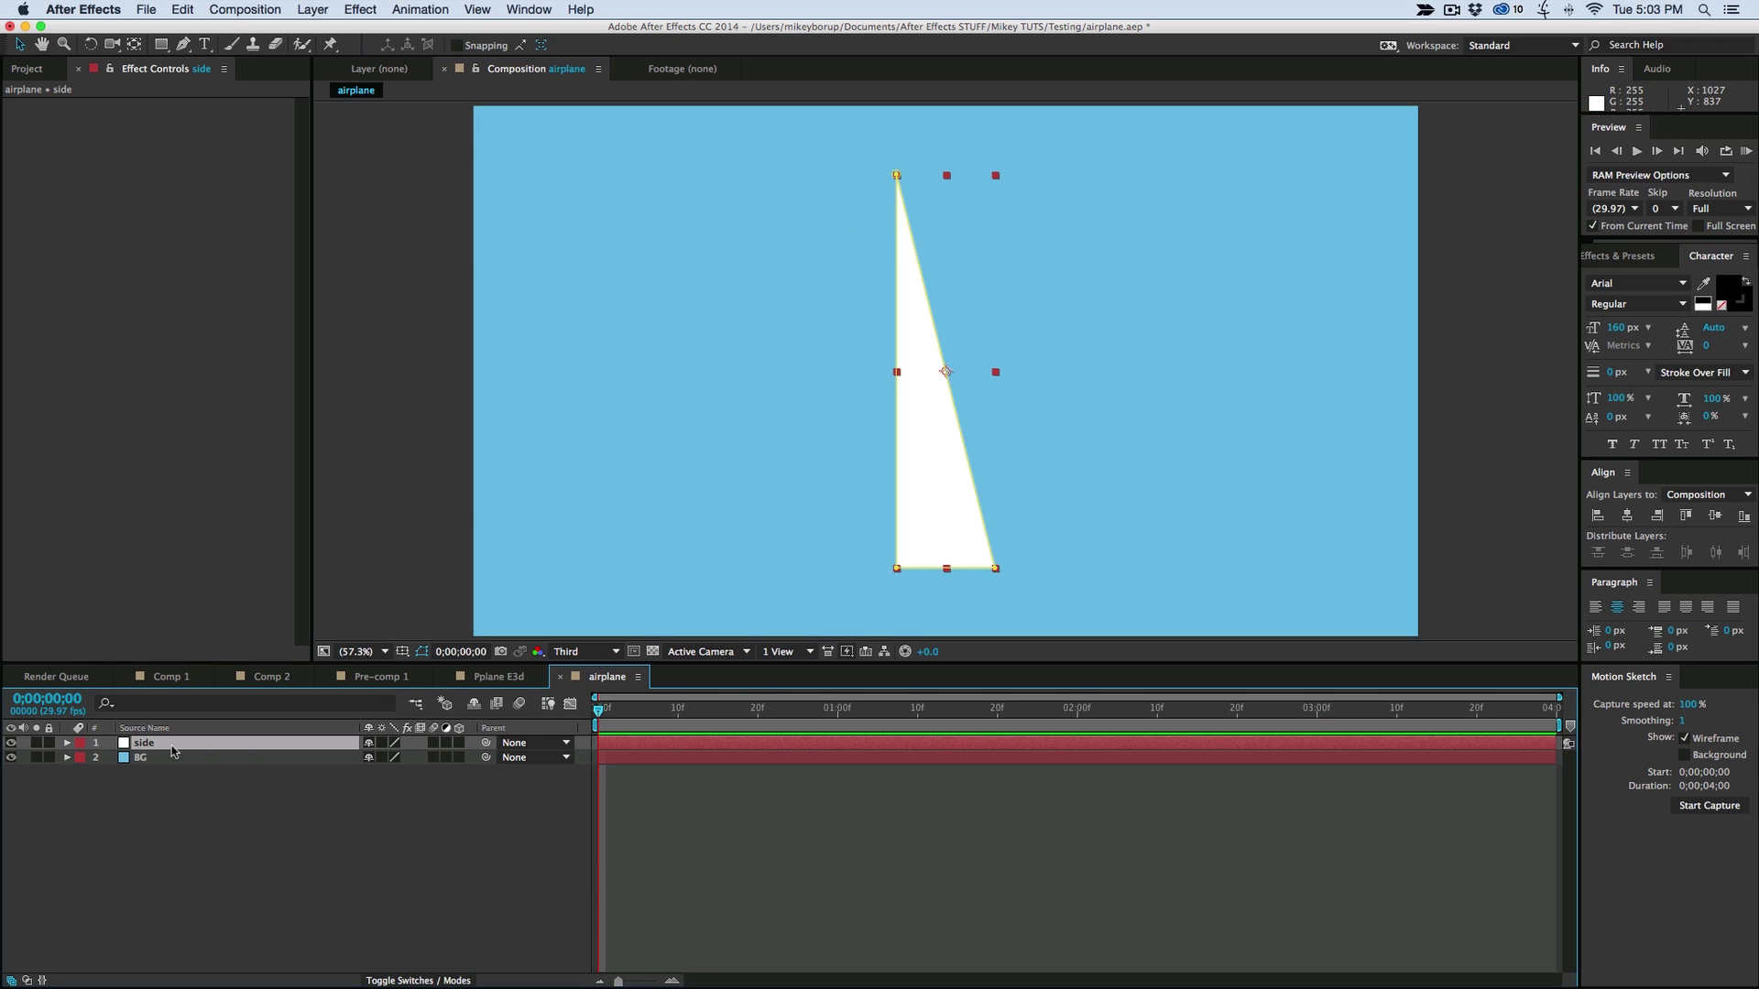
pyautogui.click(458, 743)
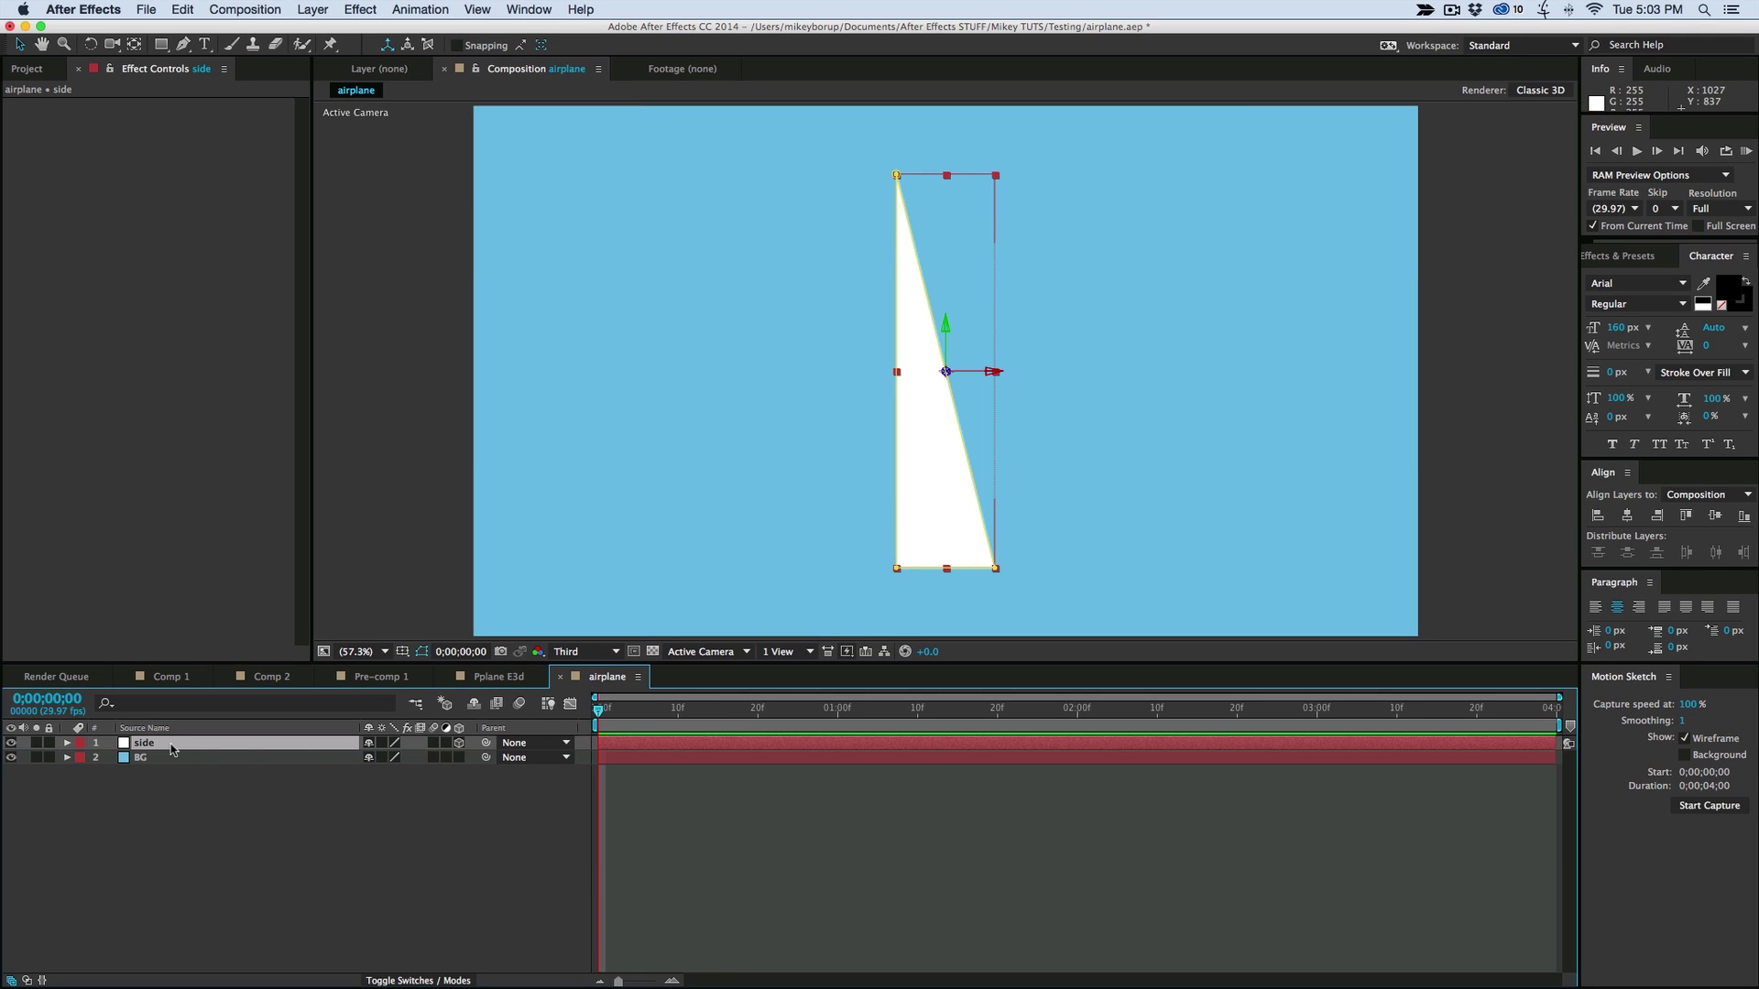
pyautogui.press('Return')
pyautogui.write('Wing R')
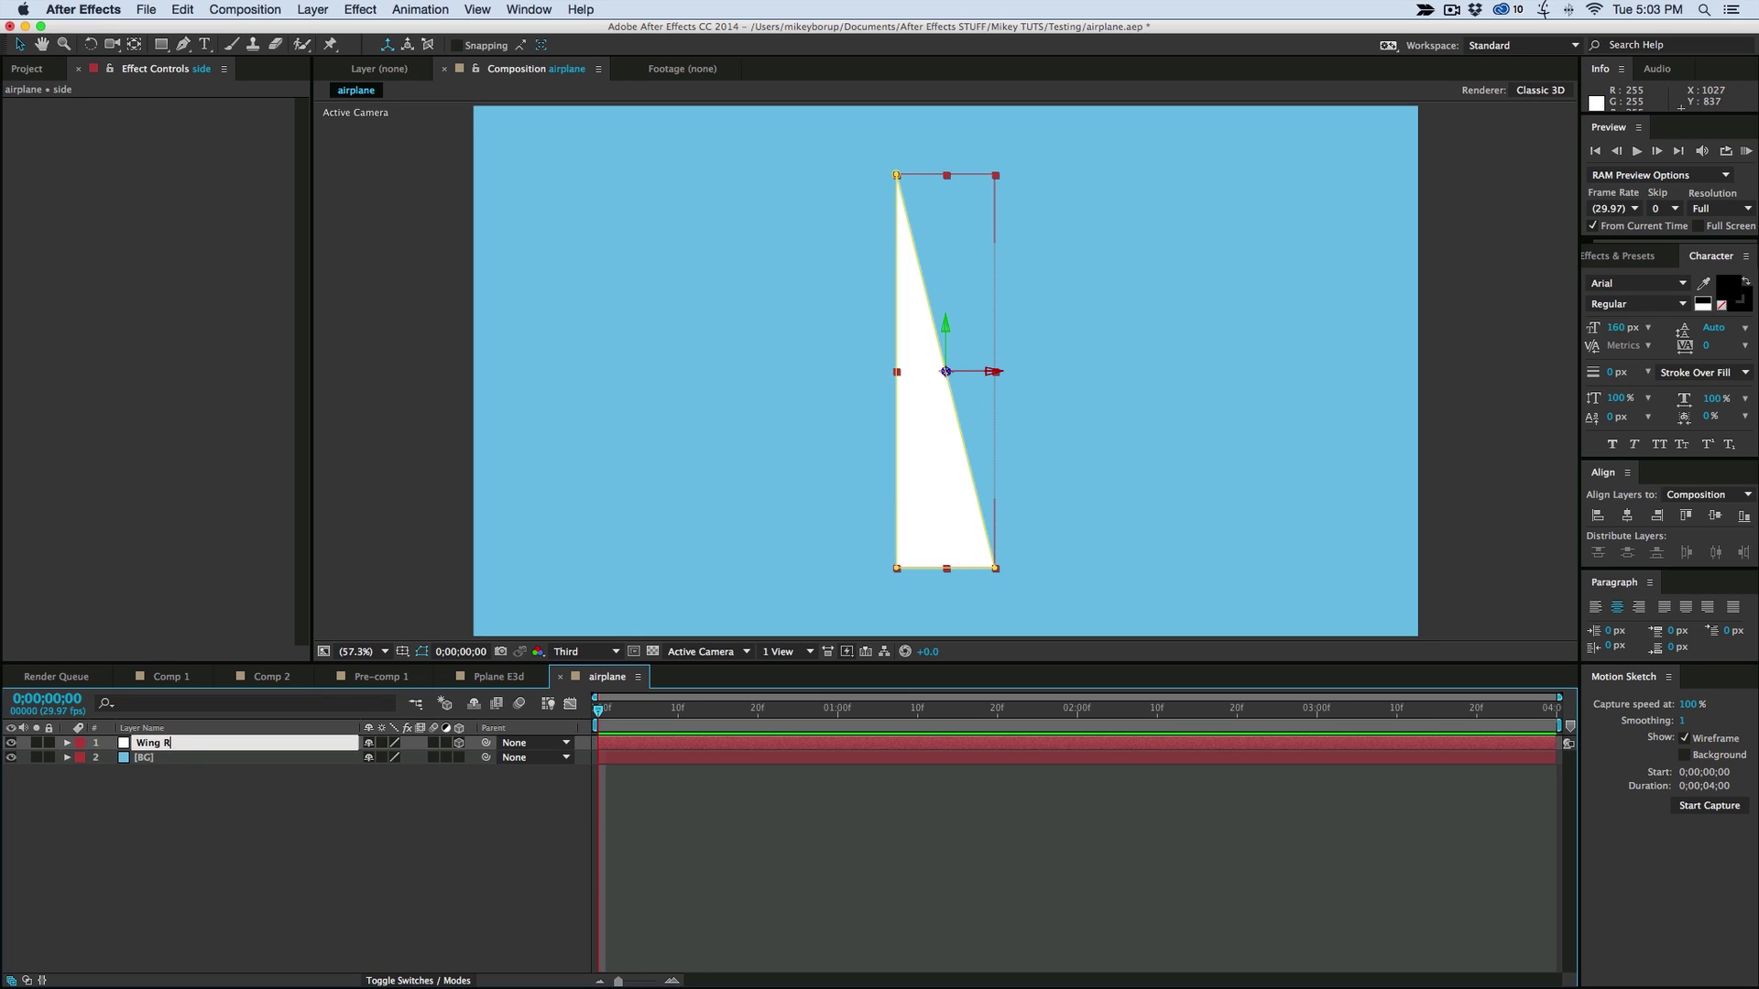
pyautogui.press('Return')
# Set Wing R's anchor point to 0,0,0 and move the wing up toward the top
pyautogui.press('a')
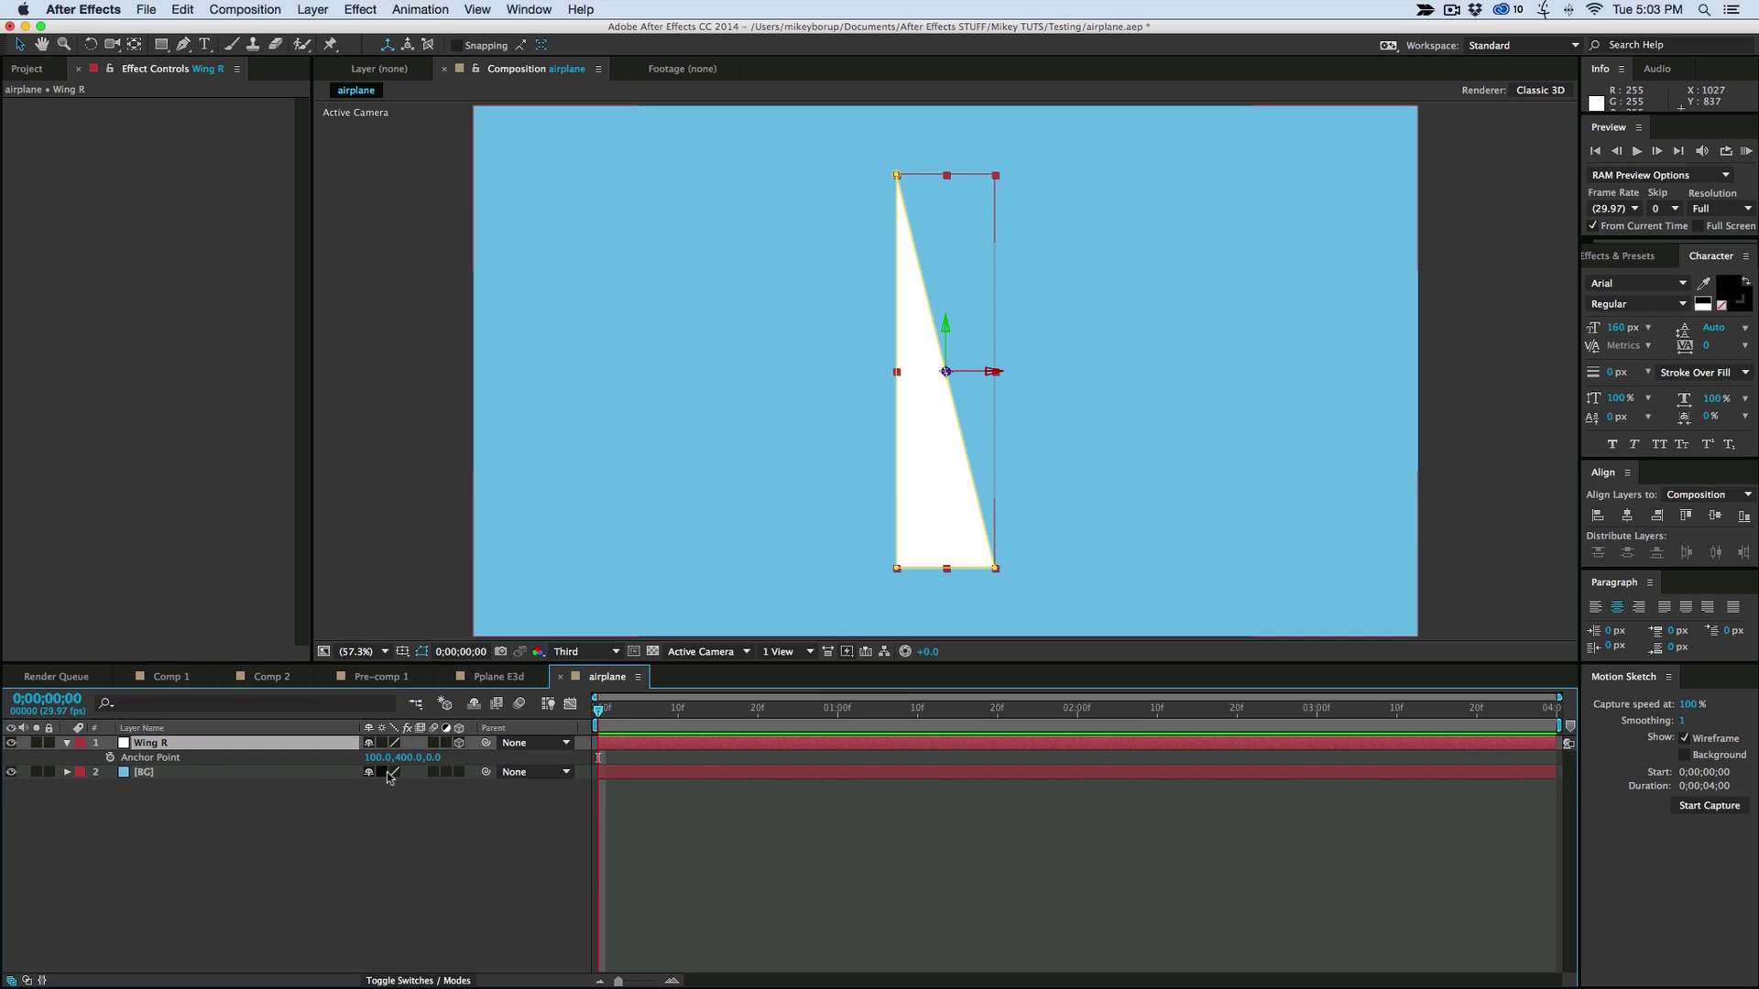
pyautogui.click(381, 762)
pyautogui.write('0')
pyautogui.press('Tab')
pyautogui.write('0')
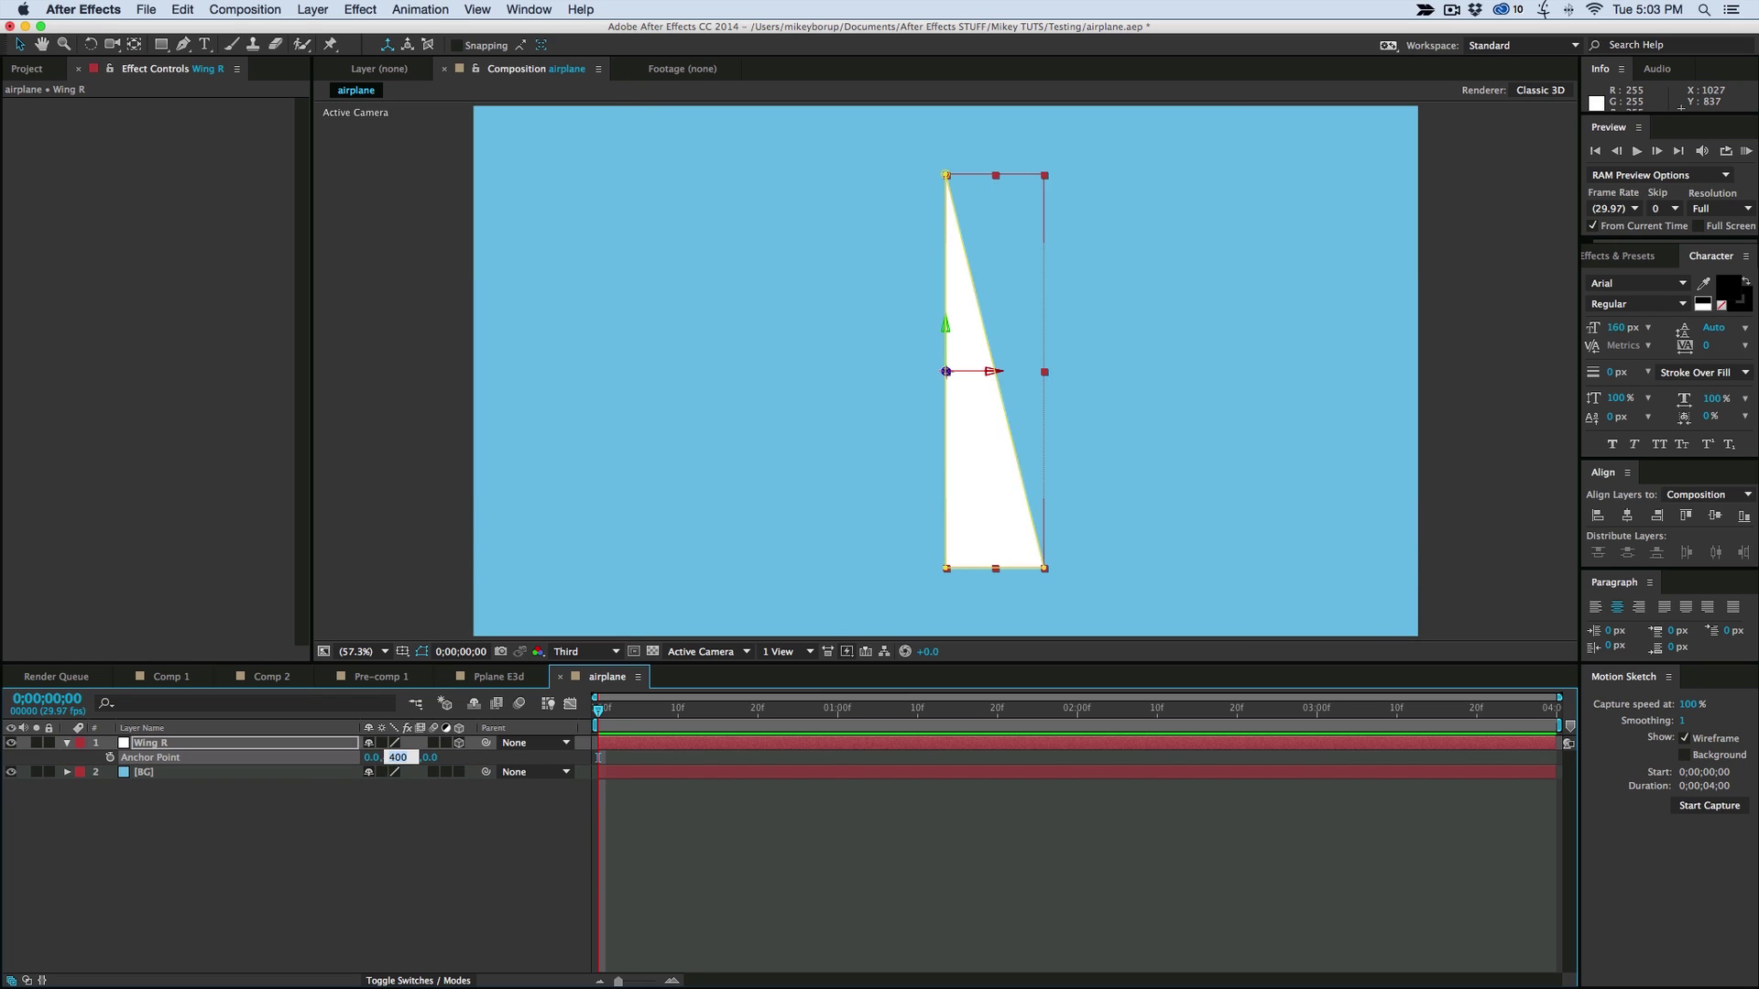
pyautogui.press('Return')
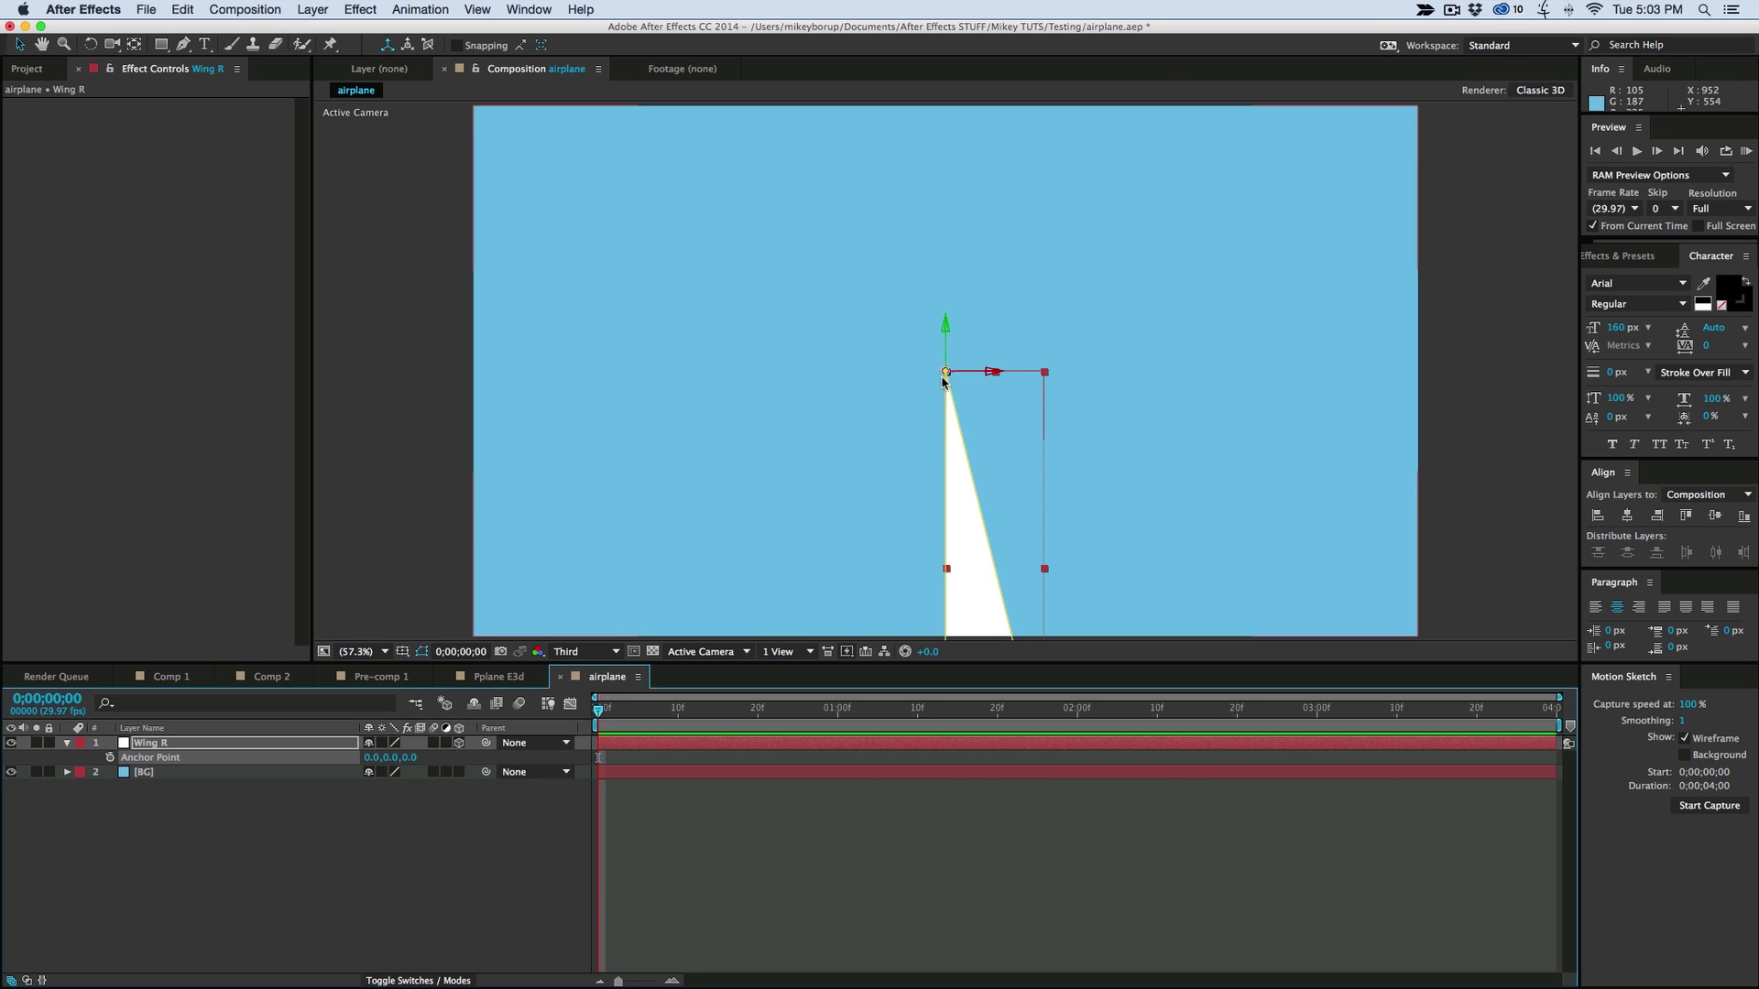
pyautogui.moveTo(953, 496); pyautogui.dragTo(954, 288)
# Duplicate Wing R and name the copy Wing L
pyautogui.press('super+d')
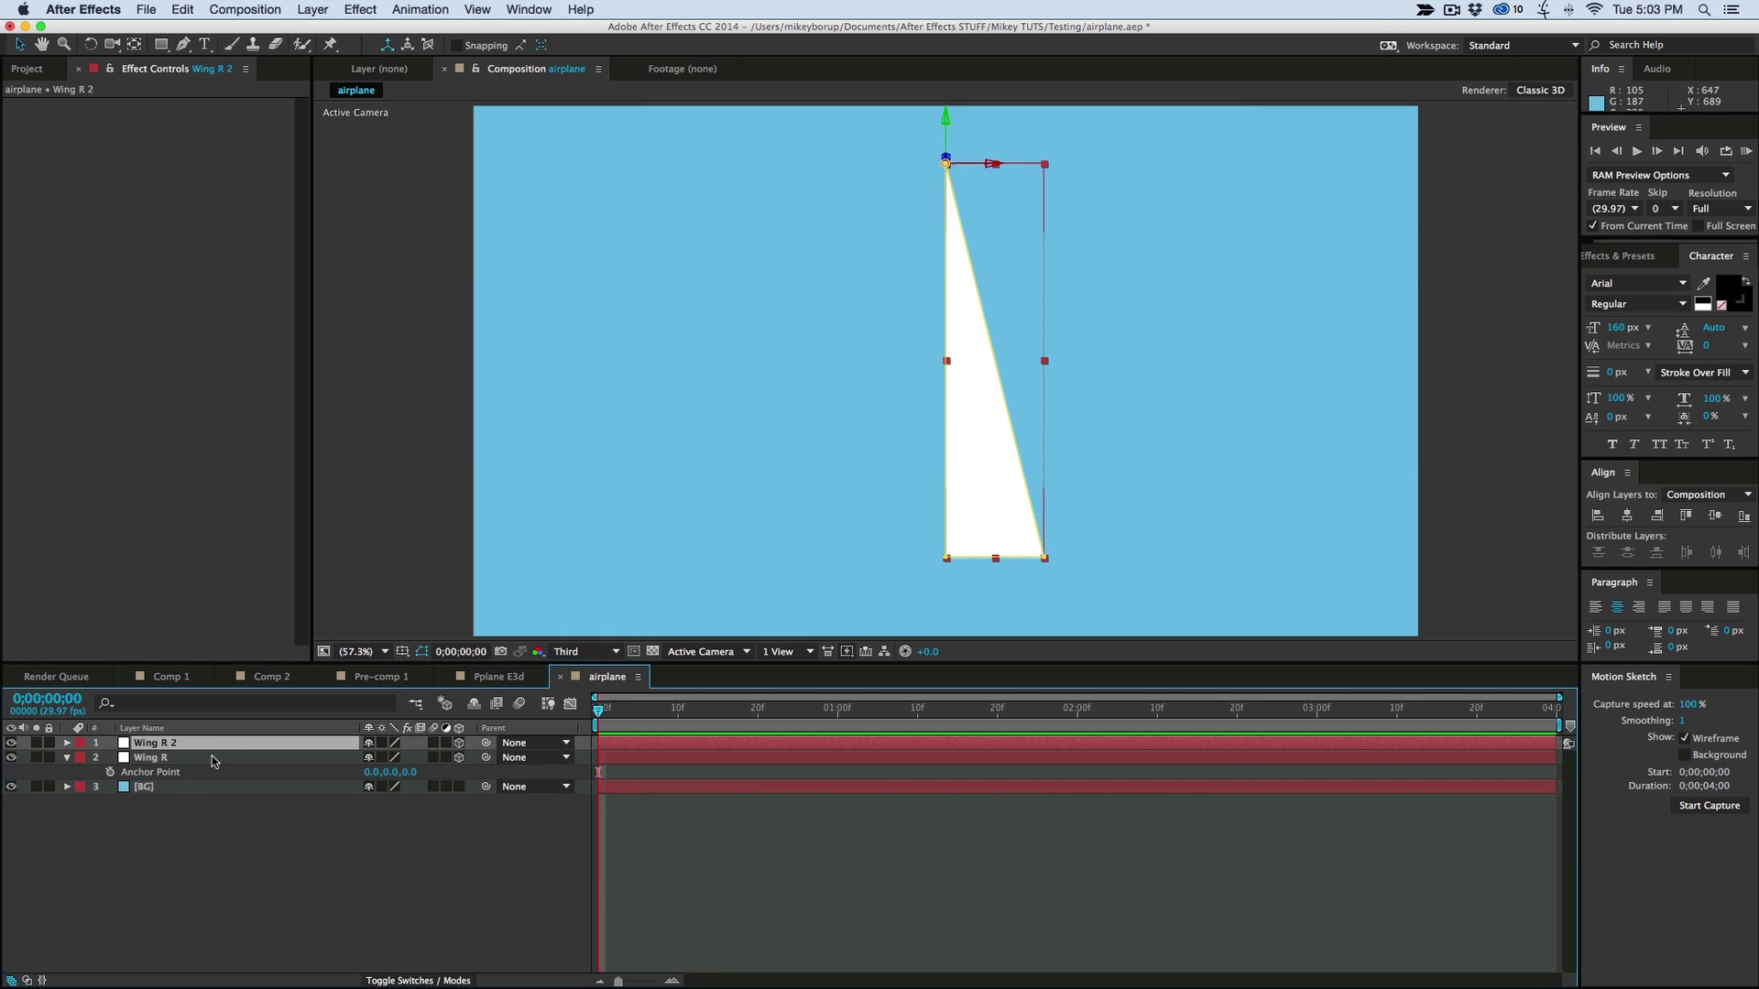
pyautogui.press('Return')
pyautogui.write('Wi')
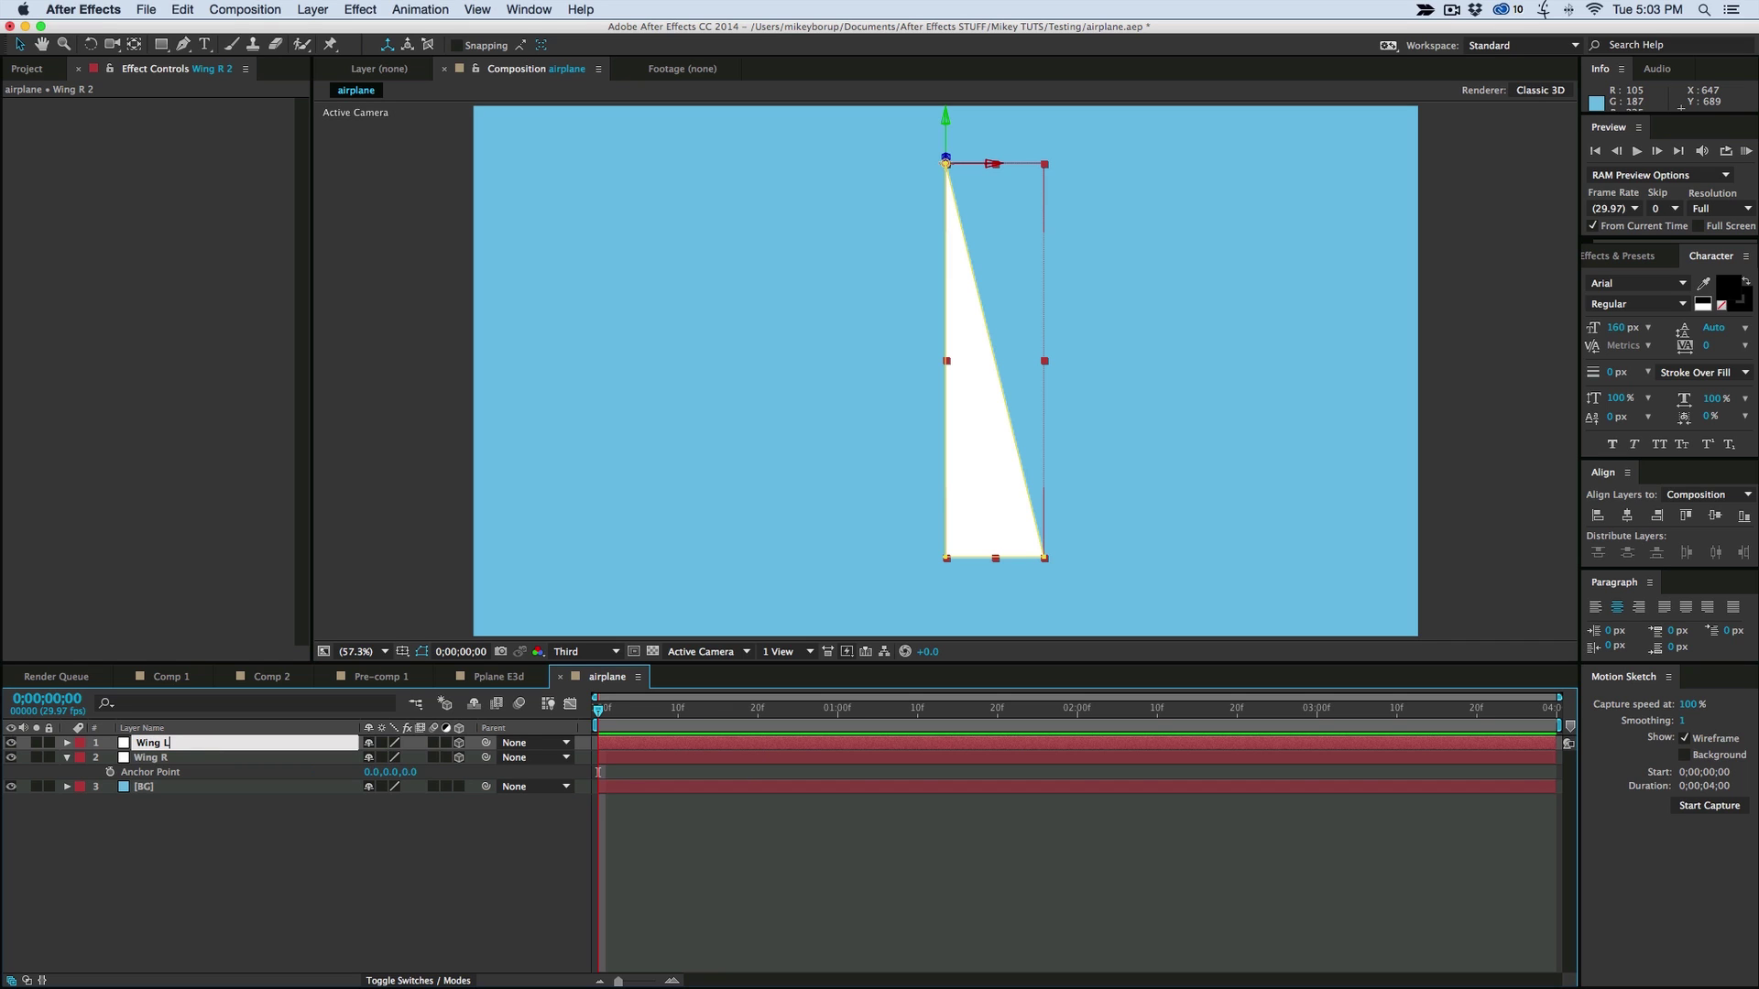
pyautogui.write('ng L')
pyautogui.press('Return')
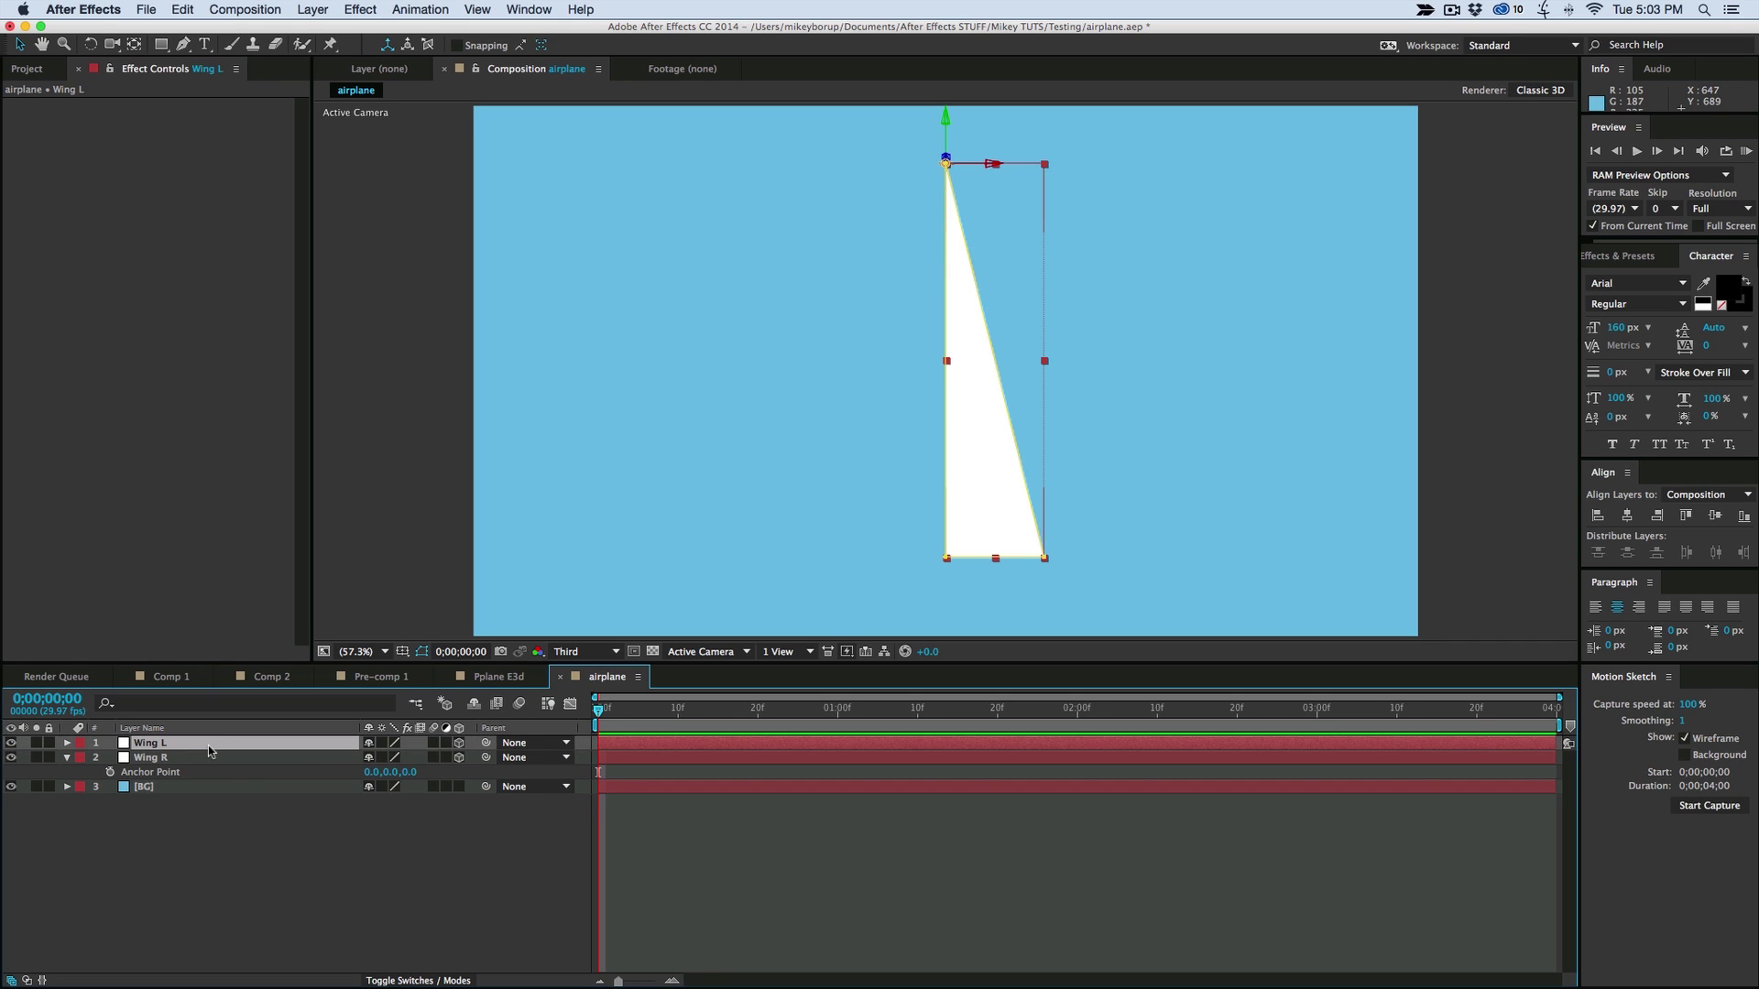
# Flip Wing L by setting its Y orientation to 180°
pyautogui.press('r')
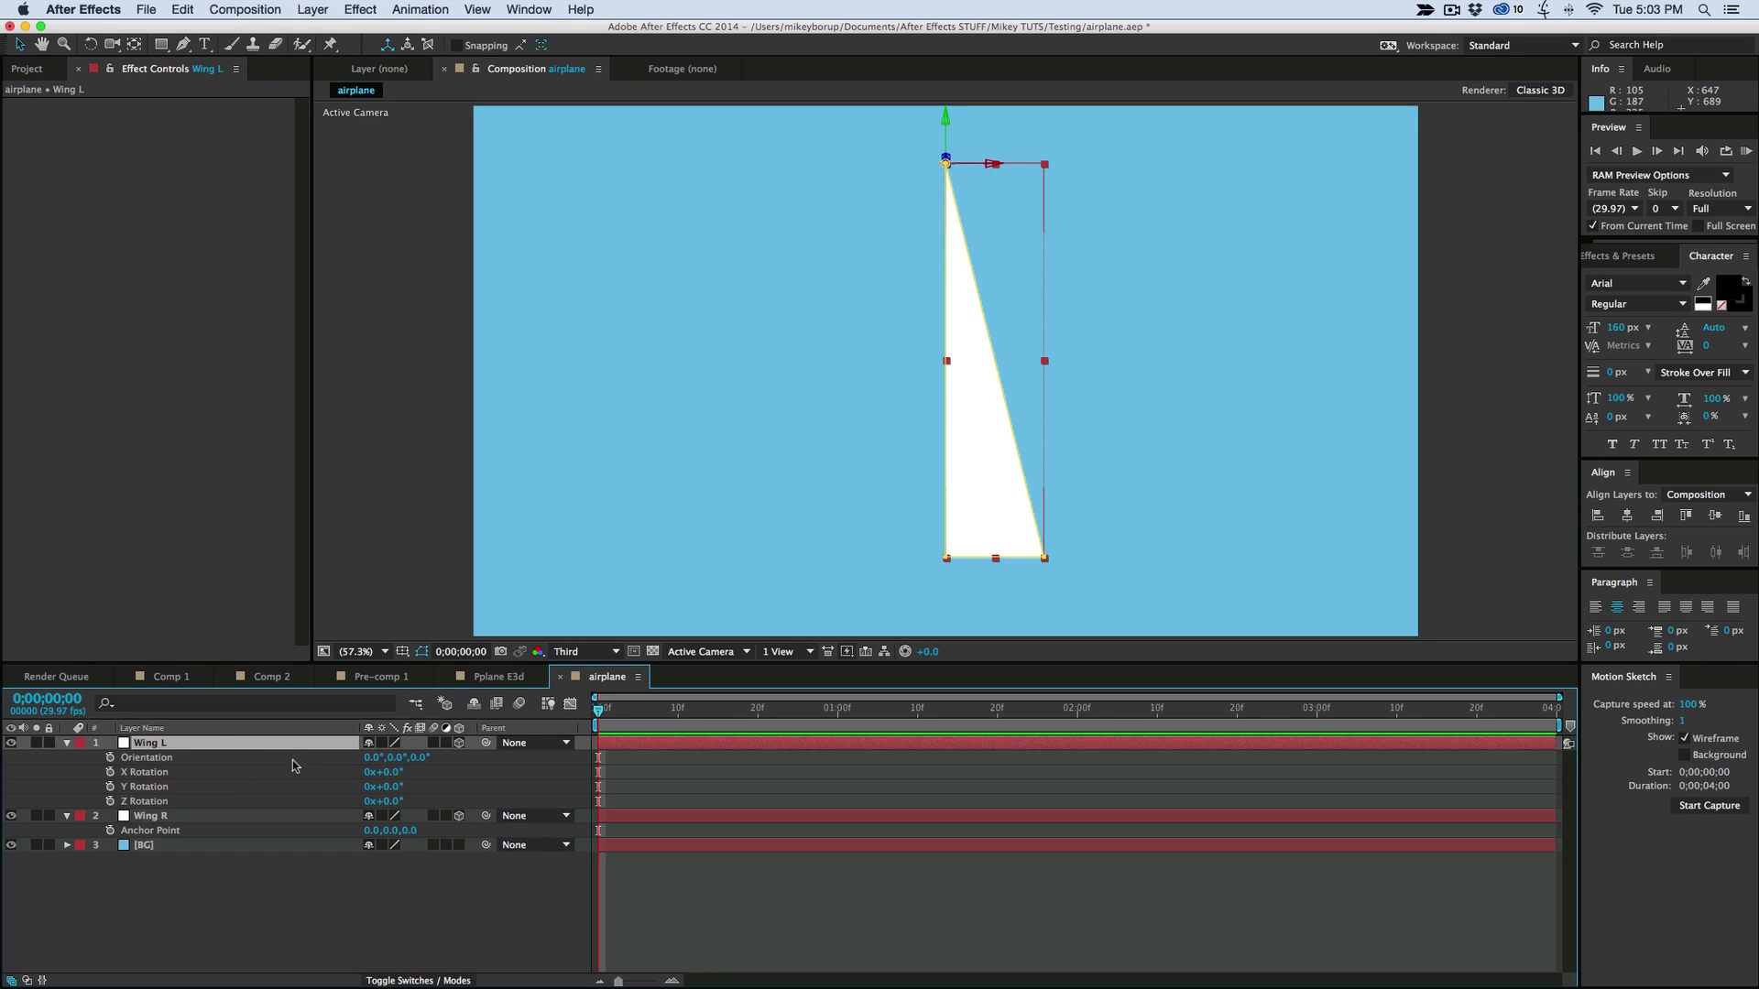
pyautogui.click(395, 759)
pyautogui.press('Return')
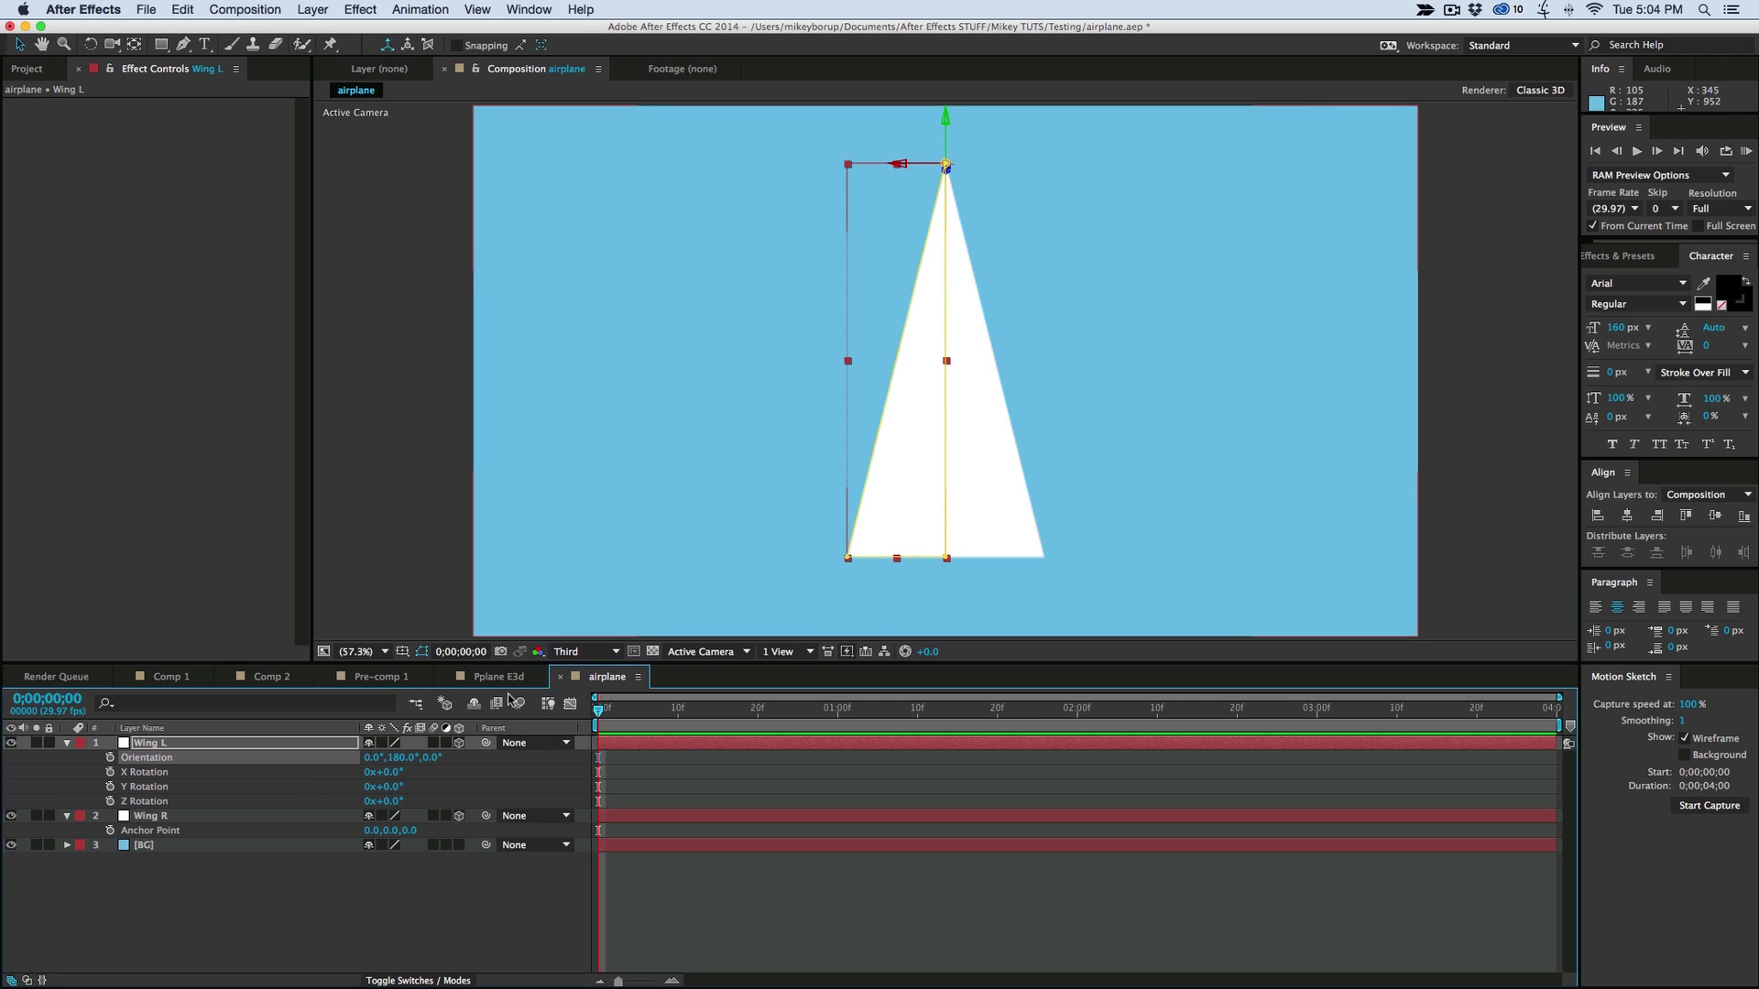
pyautogui.click(821, 419)
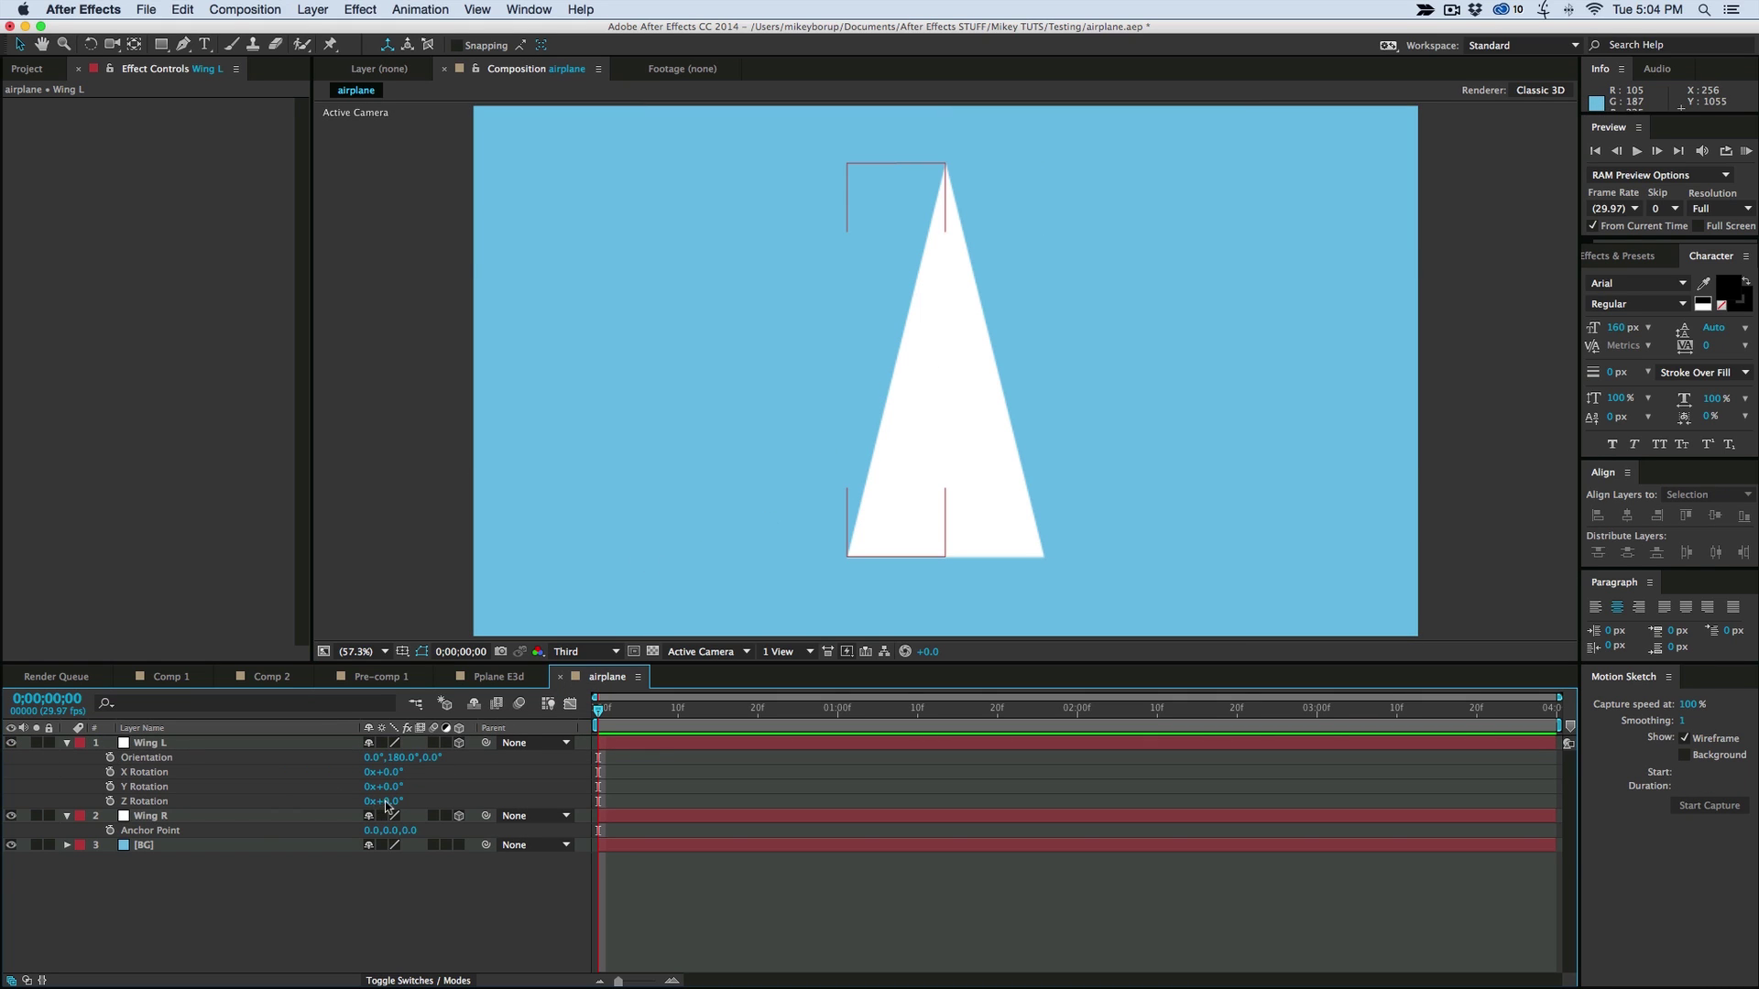
pyautogui.moveTo(387, 806); pyautogui.dragTo(426, 806)
pyautogui.hotkey('ctrl', 'z')
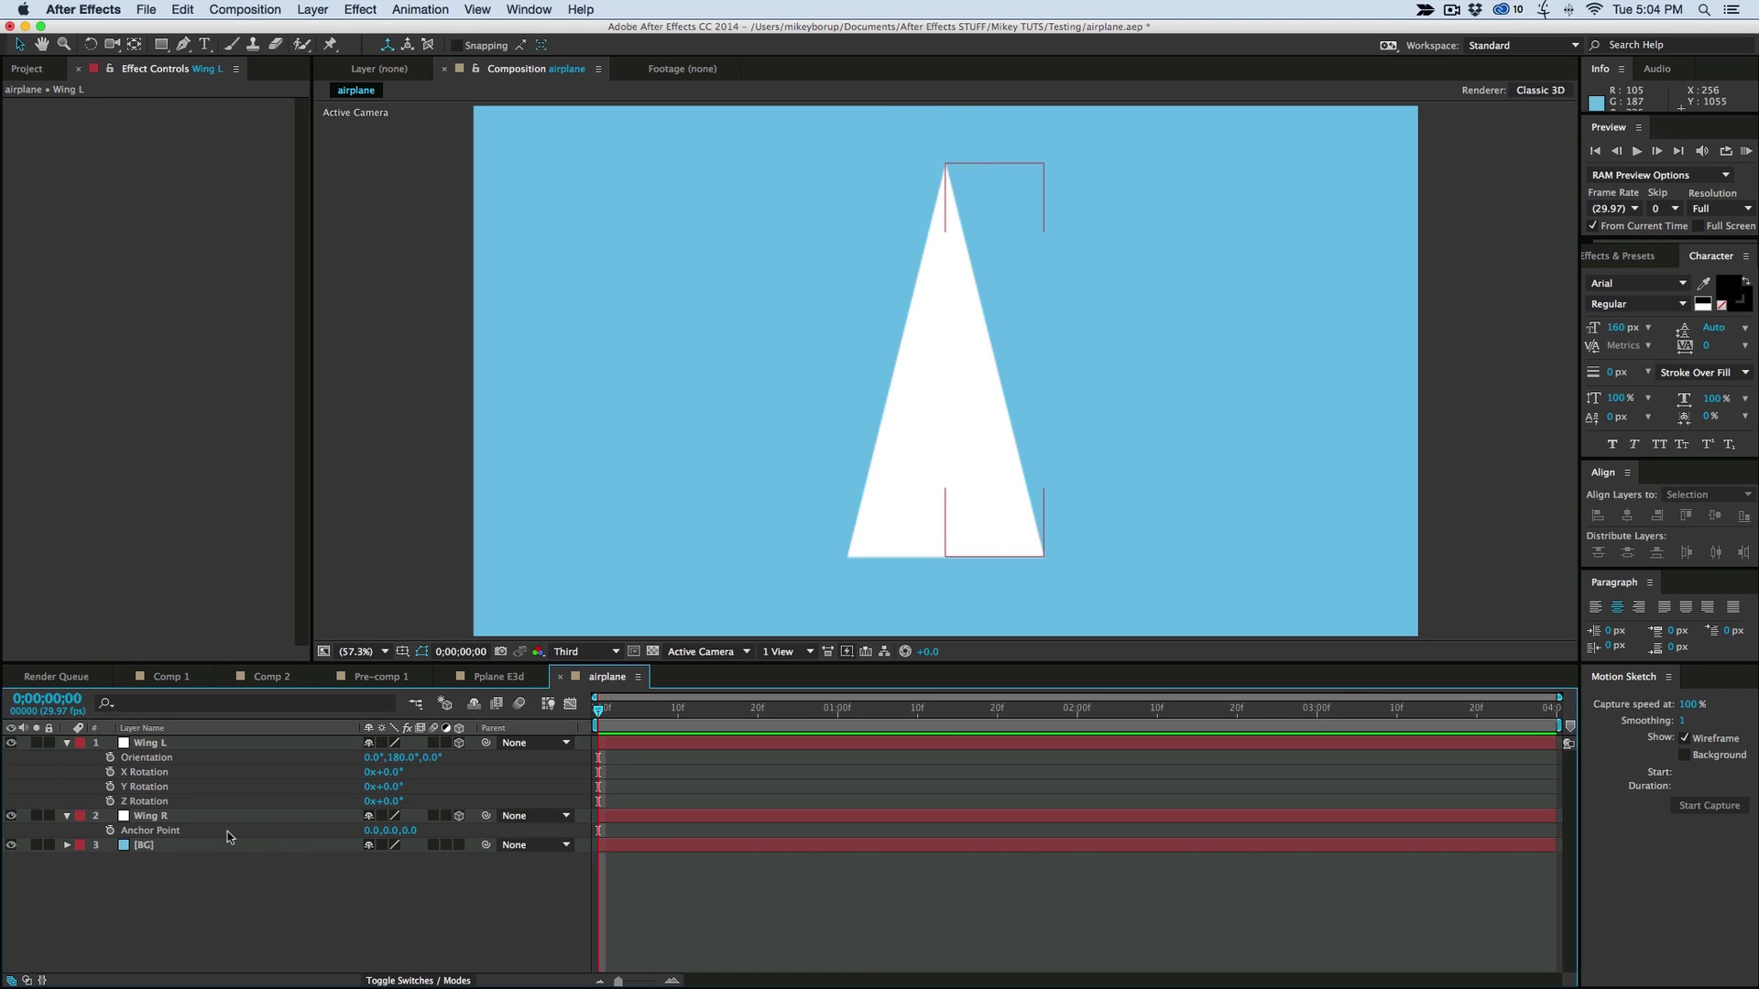
# Set Z rotation to -3° on both Wing L and Wing R
pyautogui.click(220, 818)
pyautogui.press('r')
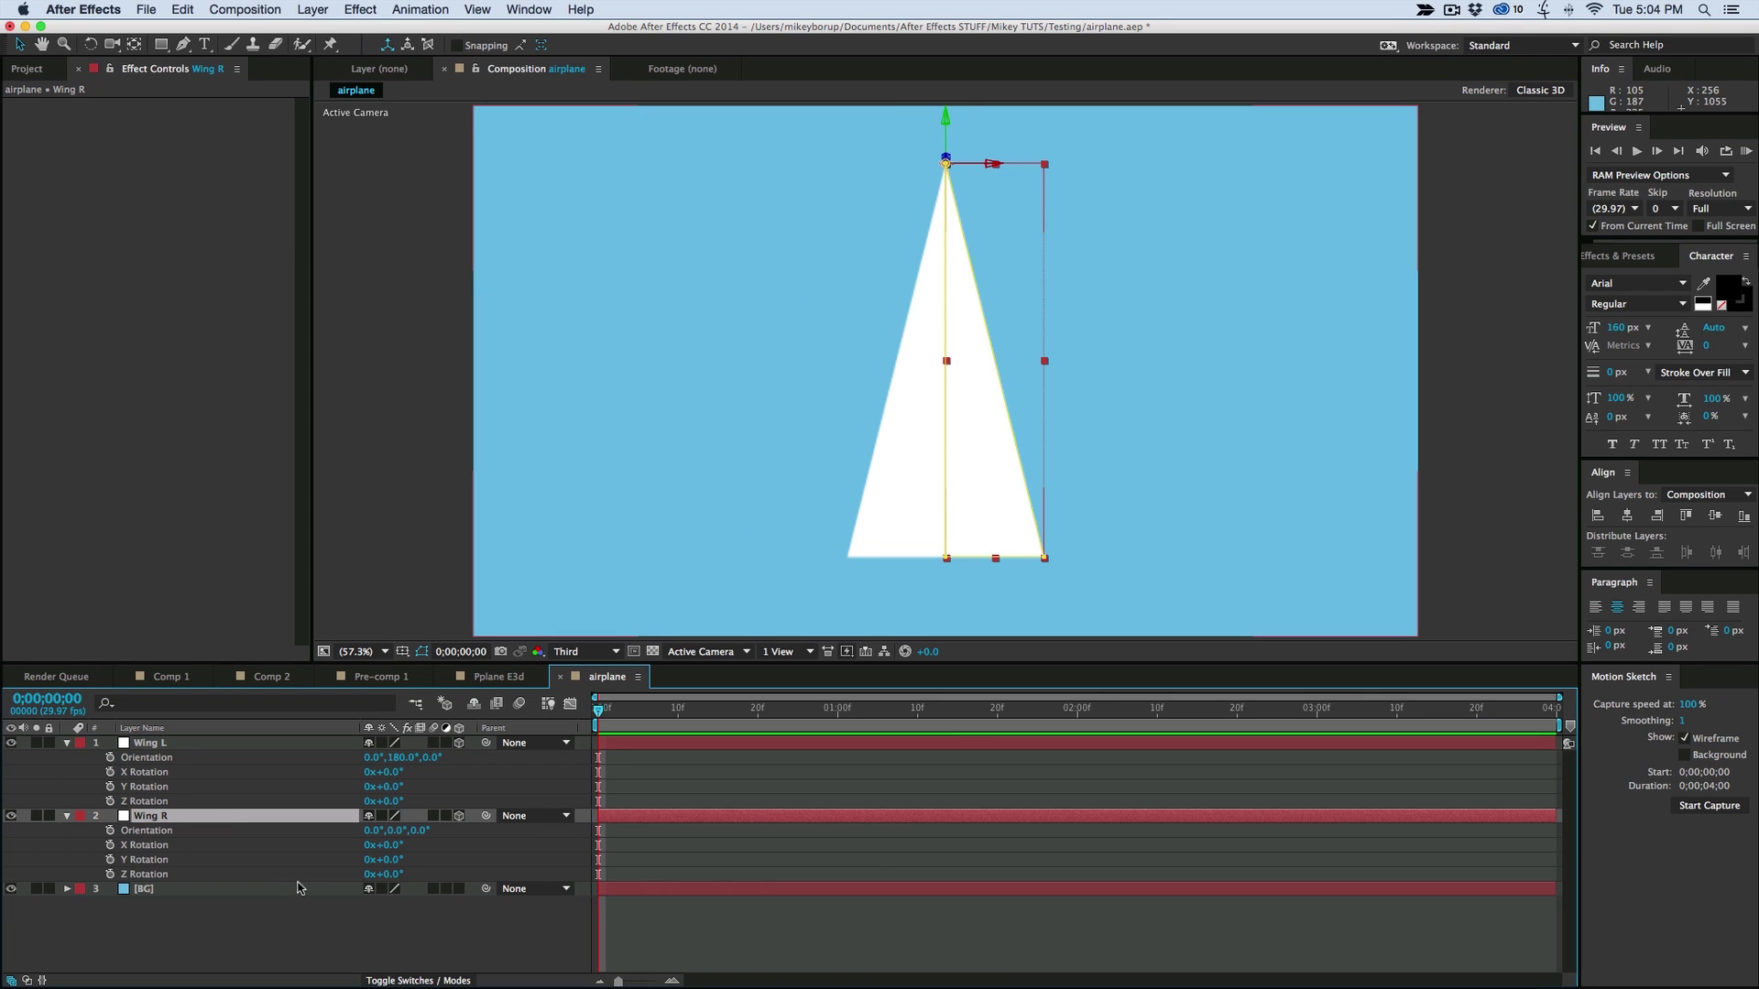
pyautogui.click(387, 801)
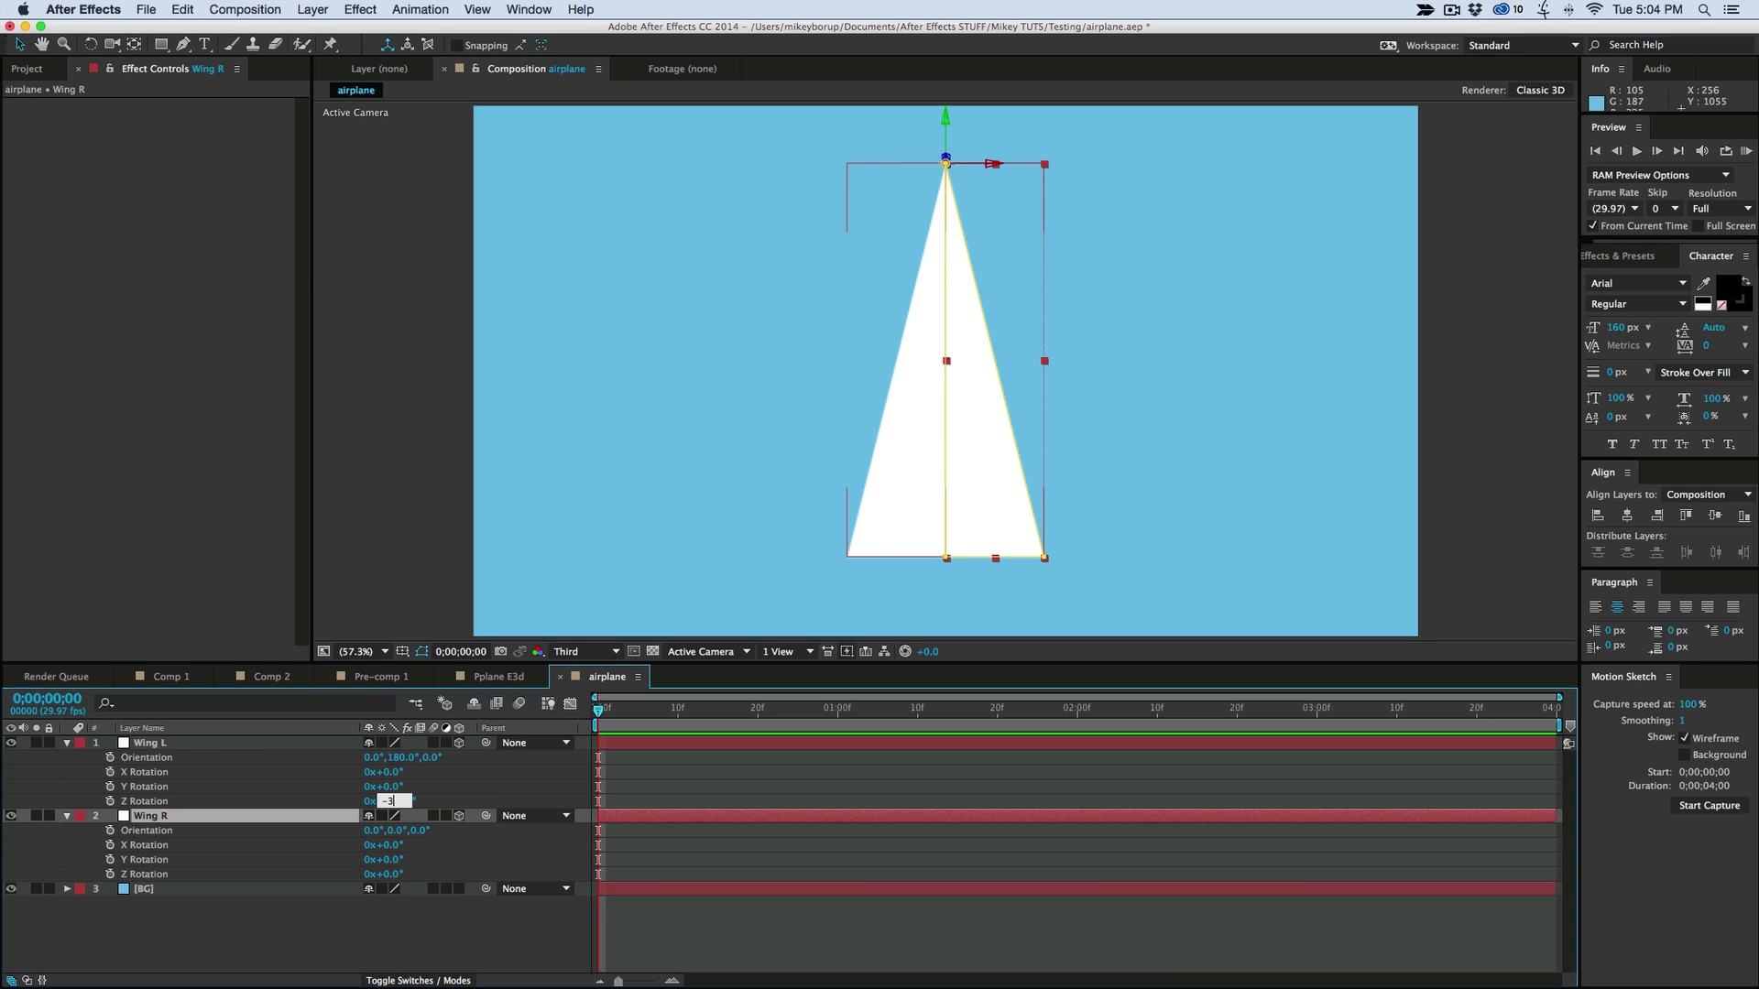
pyautogui.write('-3')
pyautogui.press('Return')
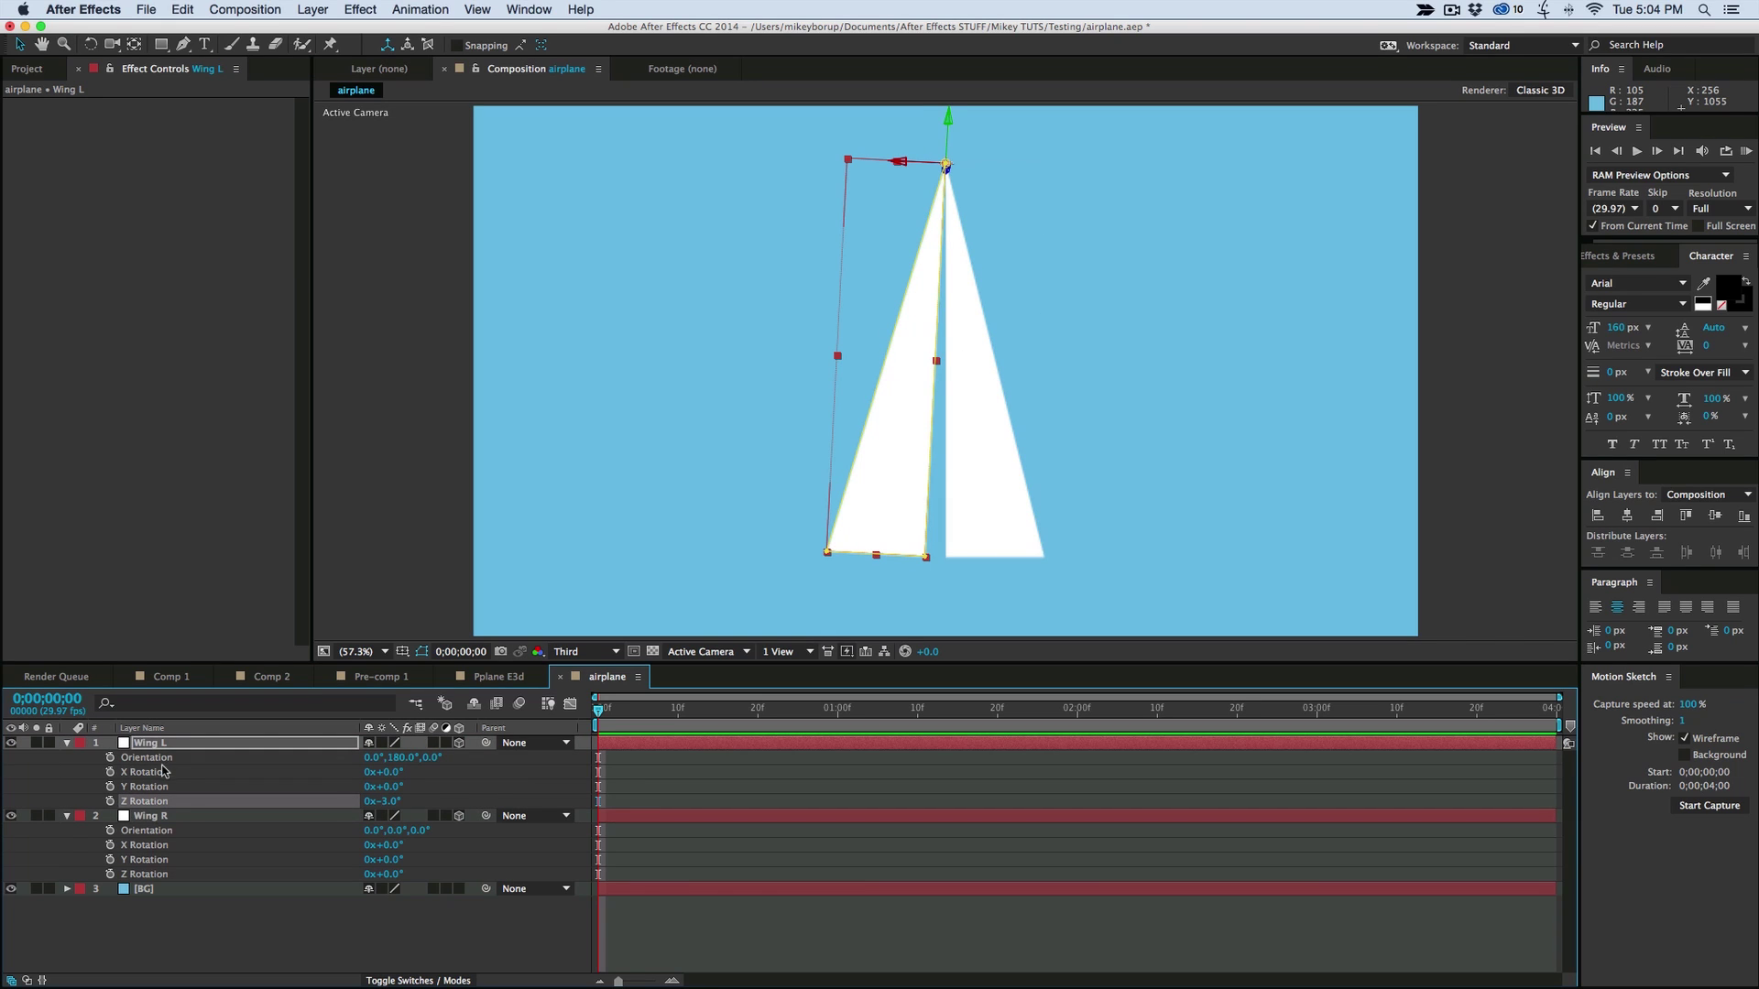
pyautogui.click(385, 873)
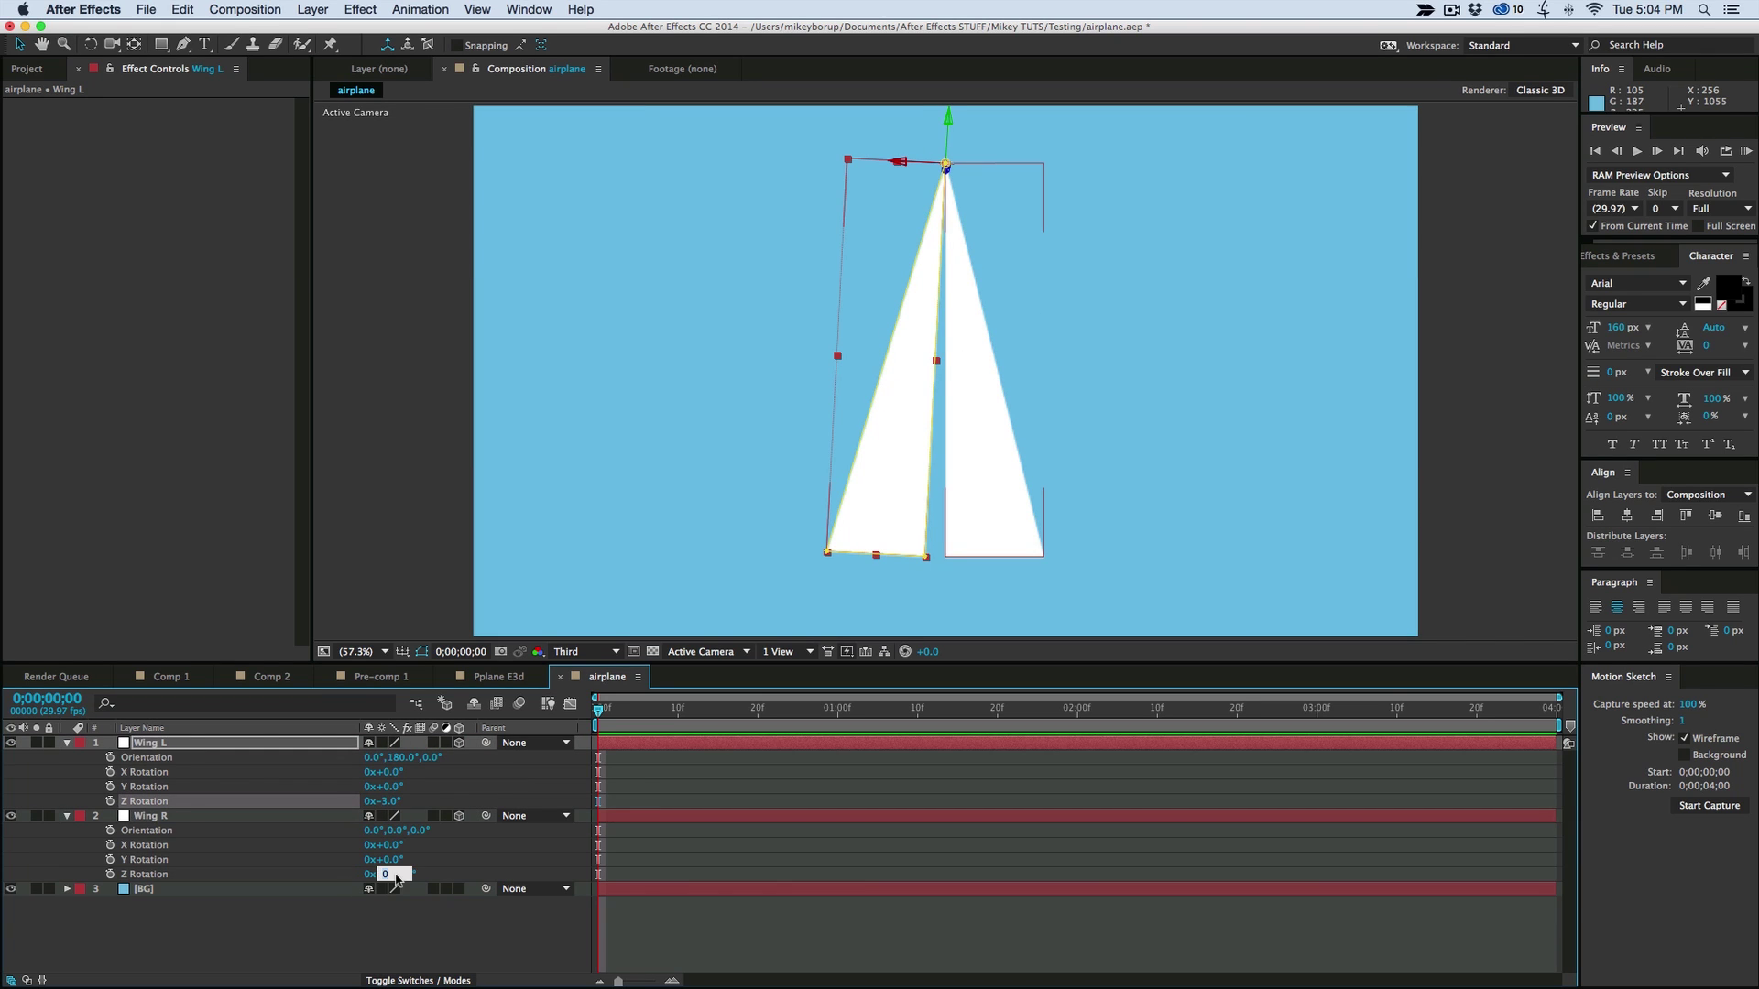
pyautogui.press('Return')
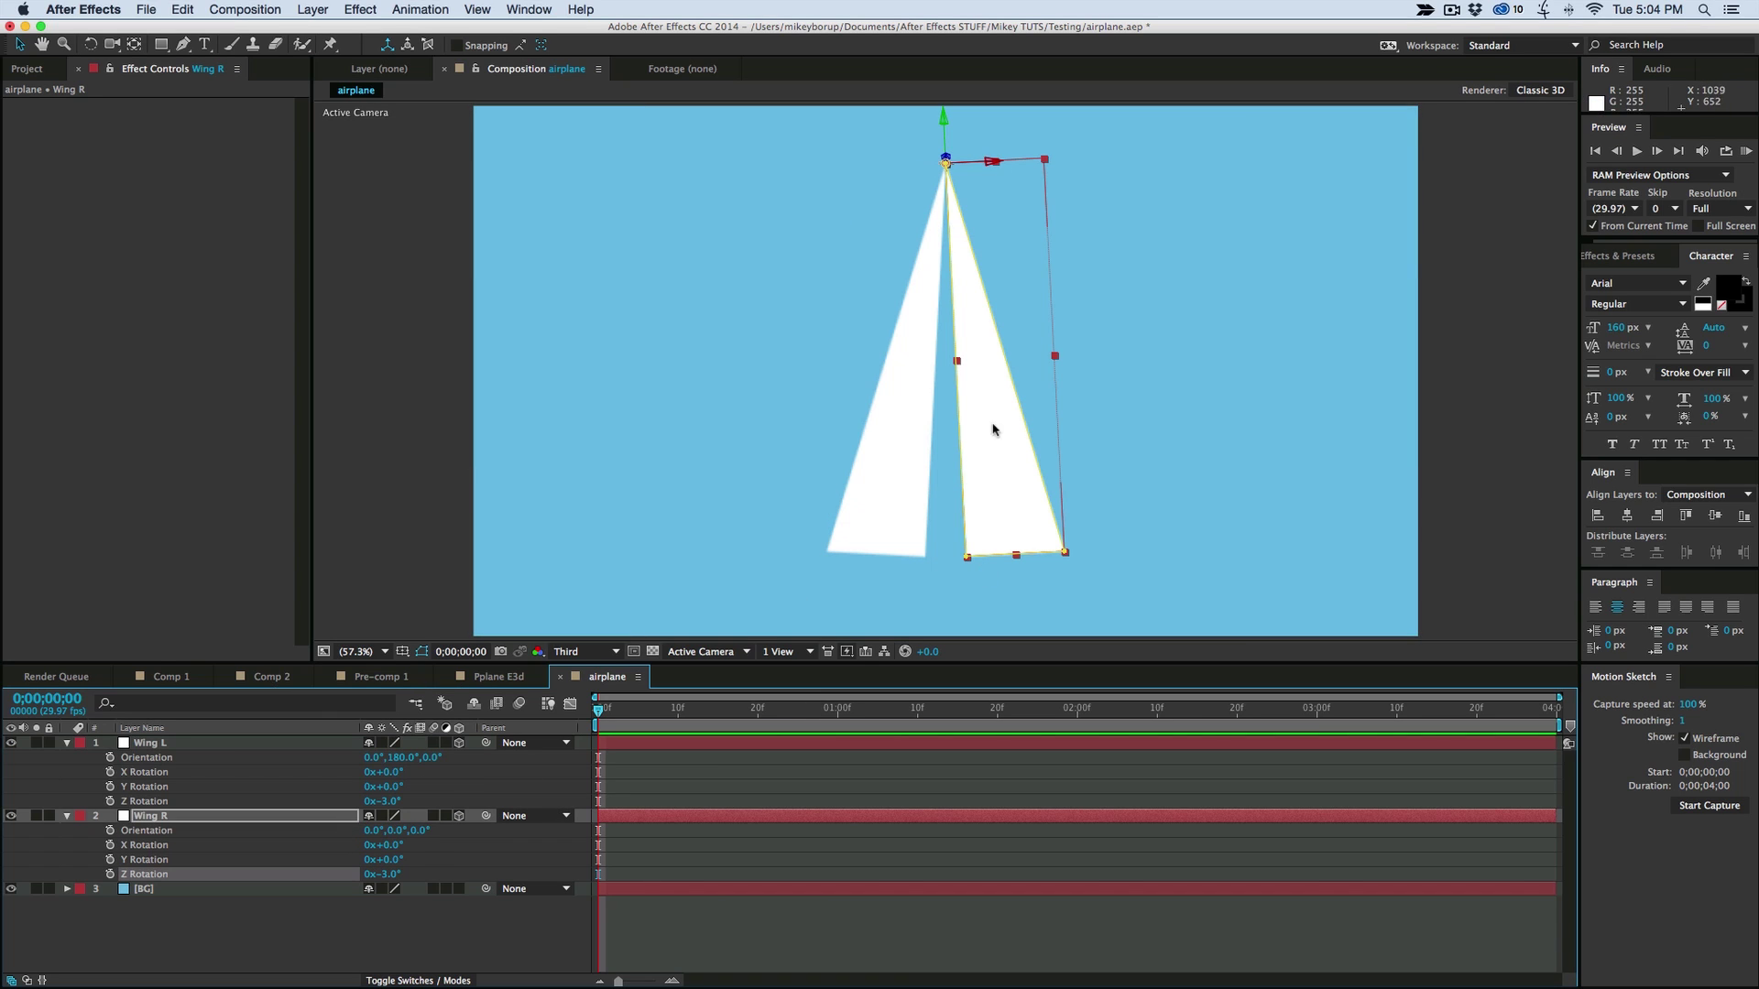
# Duplicate Wing L and rename the copy Body L
pyautogui.click(64, 765)
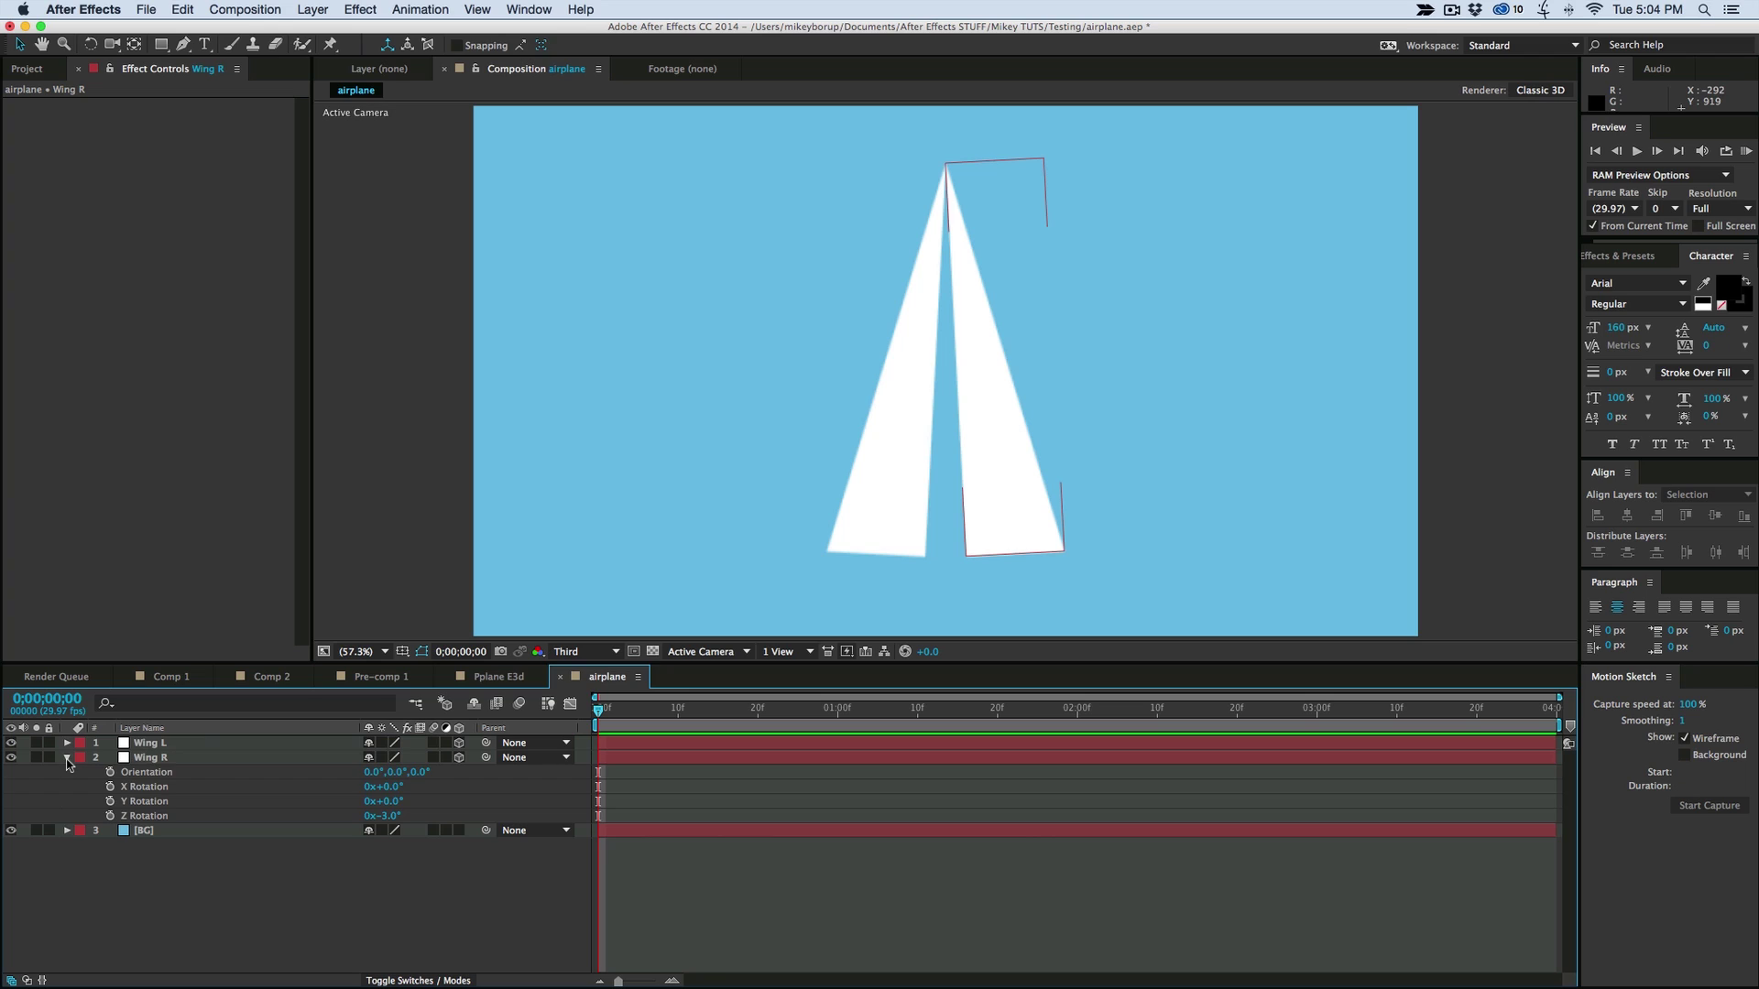
pyautogui.click(67, 743)
pyautogui.click(201, 743)
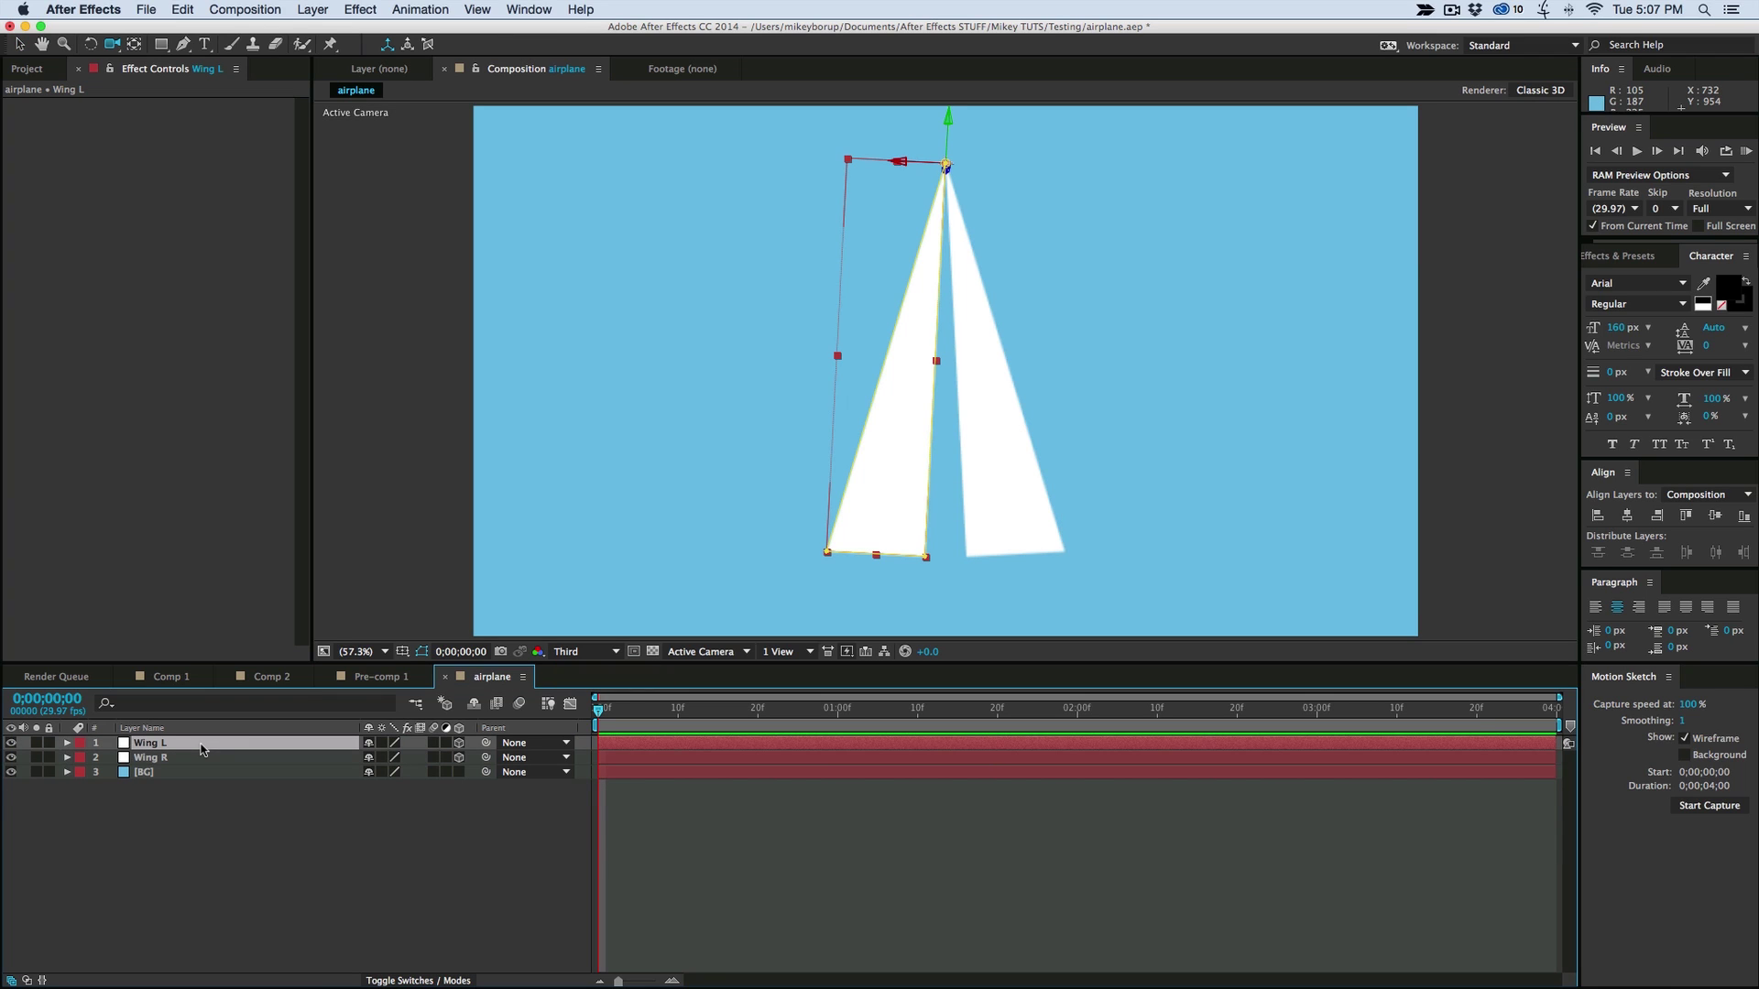
pyautogui.press('super+d')
pyautogui.press('Return')
pyautogui.write('Body')
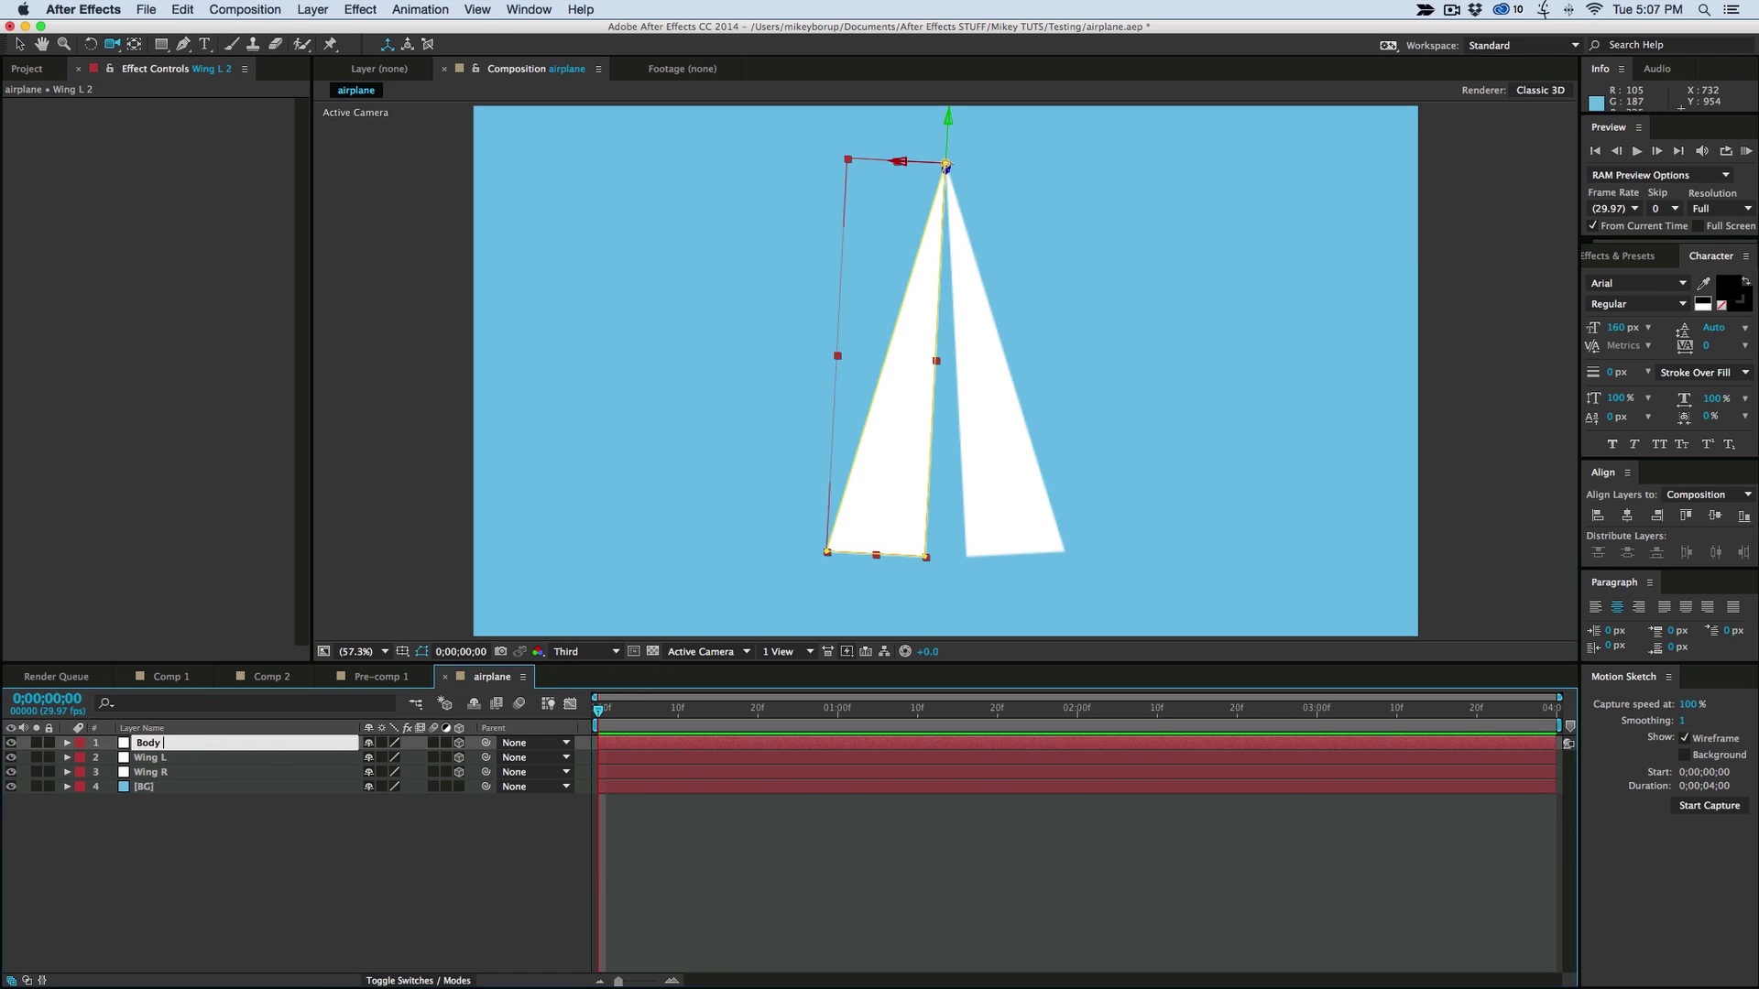
pyautogui.write(' L')
pyautogui.press('Return')
# Reset Body L's Z rotation to 0° and set its Y orientation to 90°
pyautogui.press('r')
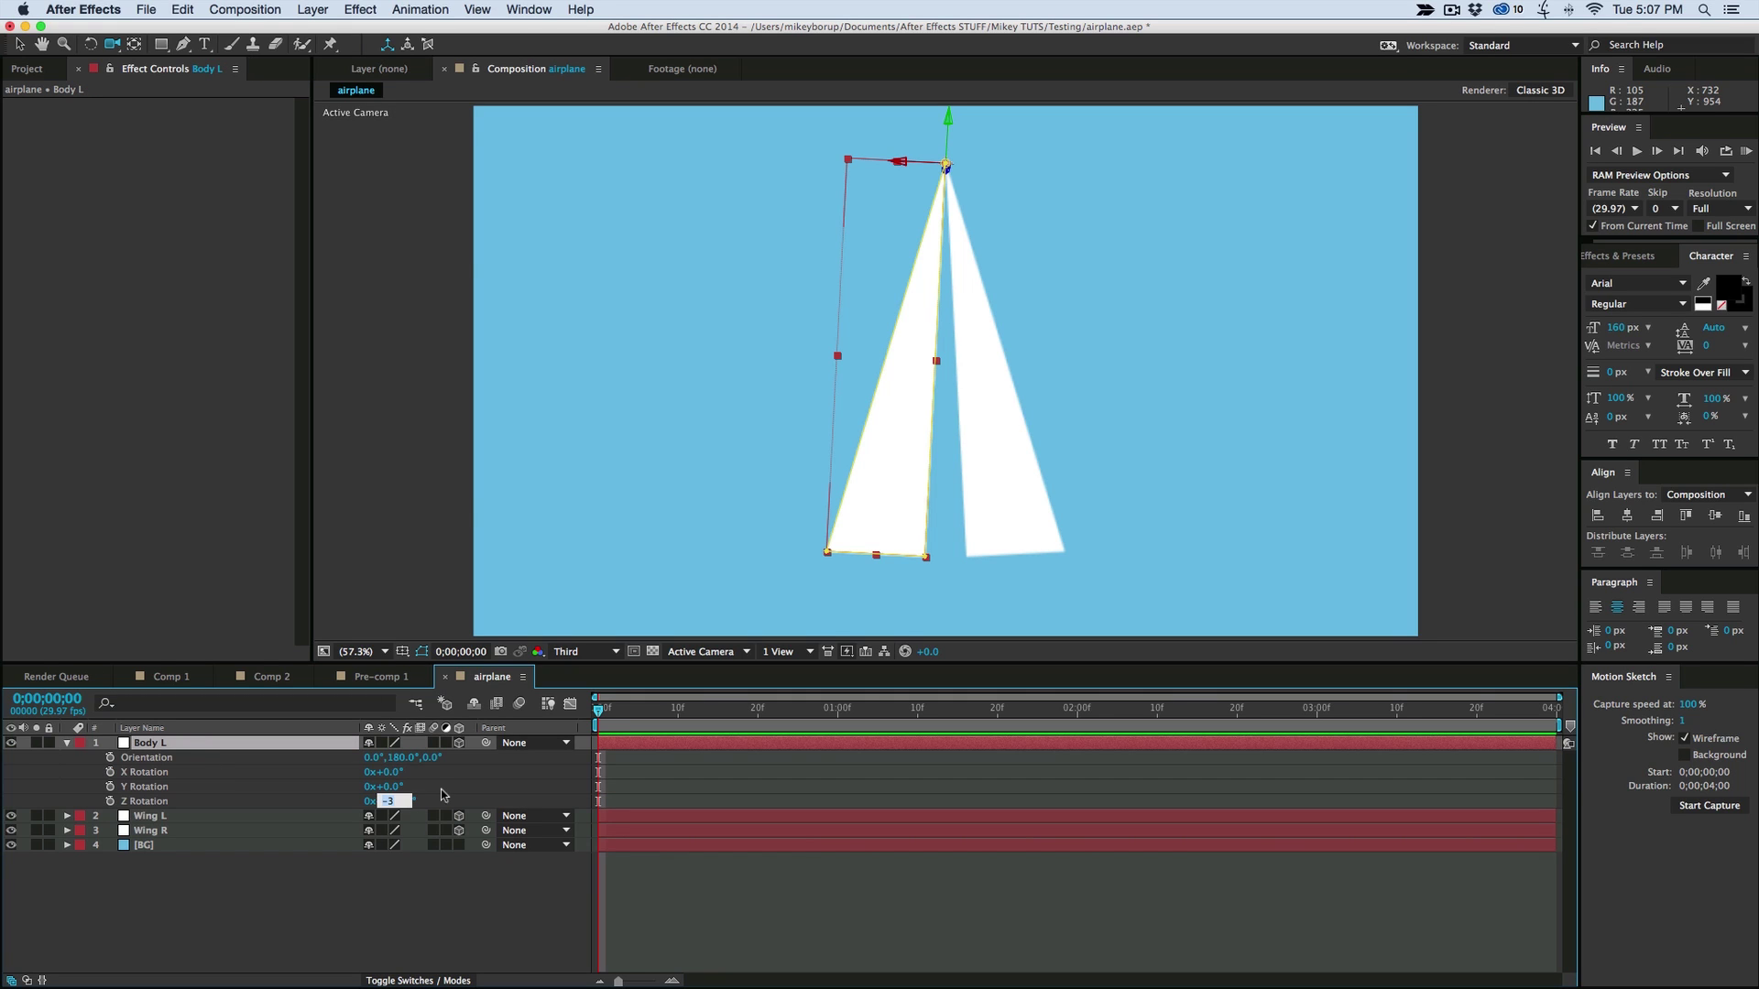
pyautogui.write('0')
pyautogui.press('Return')
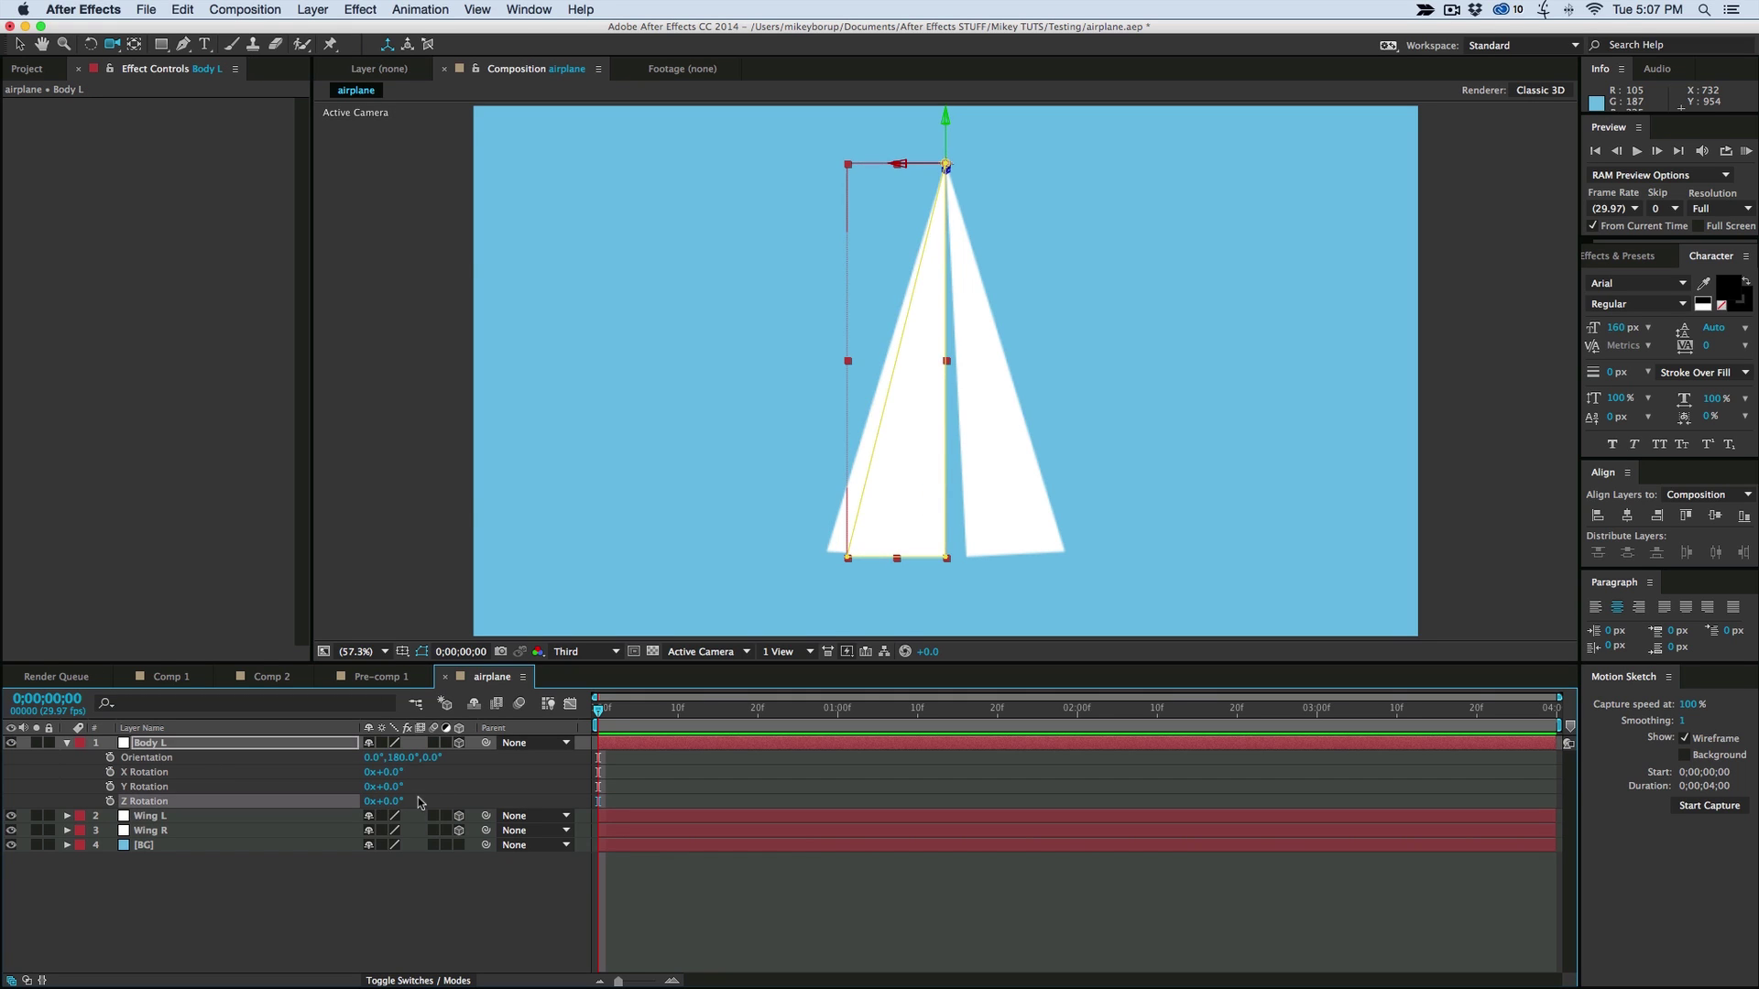
pyautogui.click(401, 758)
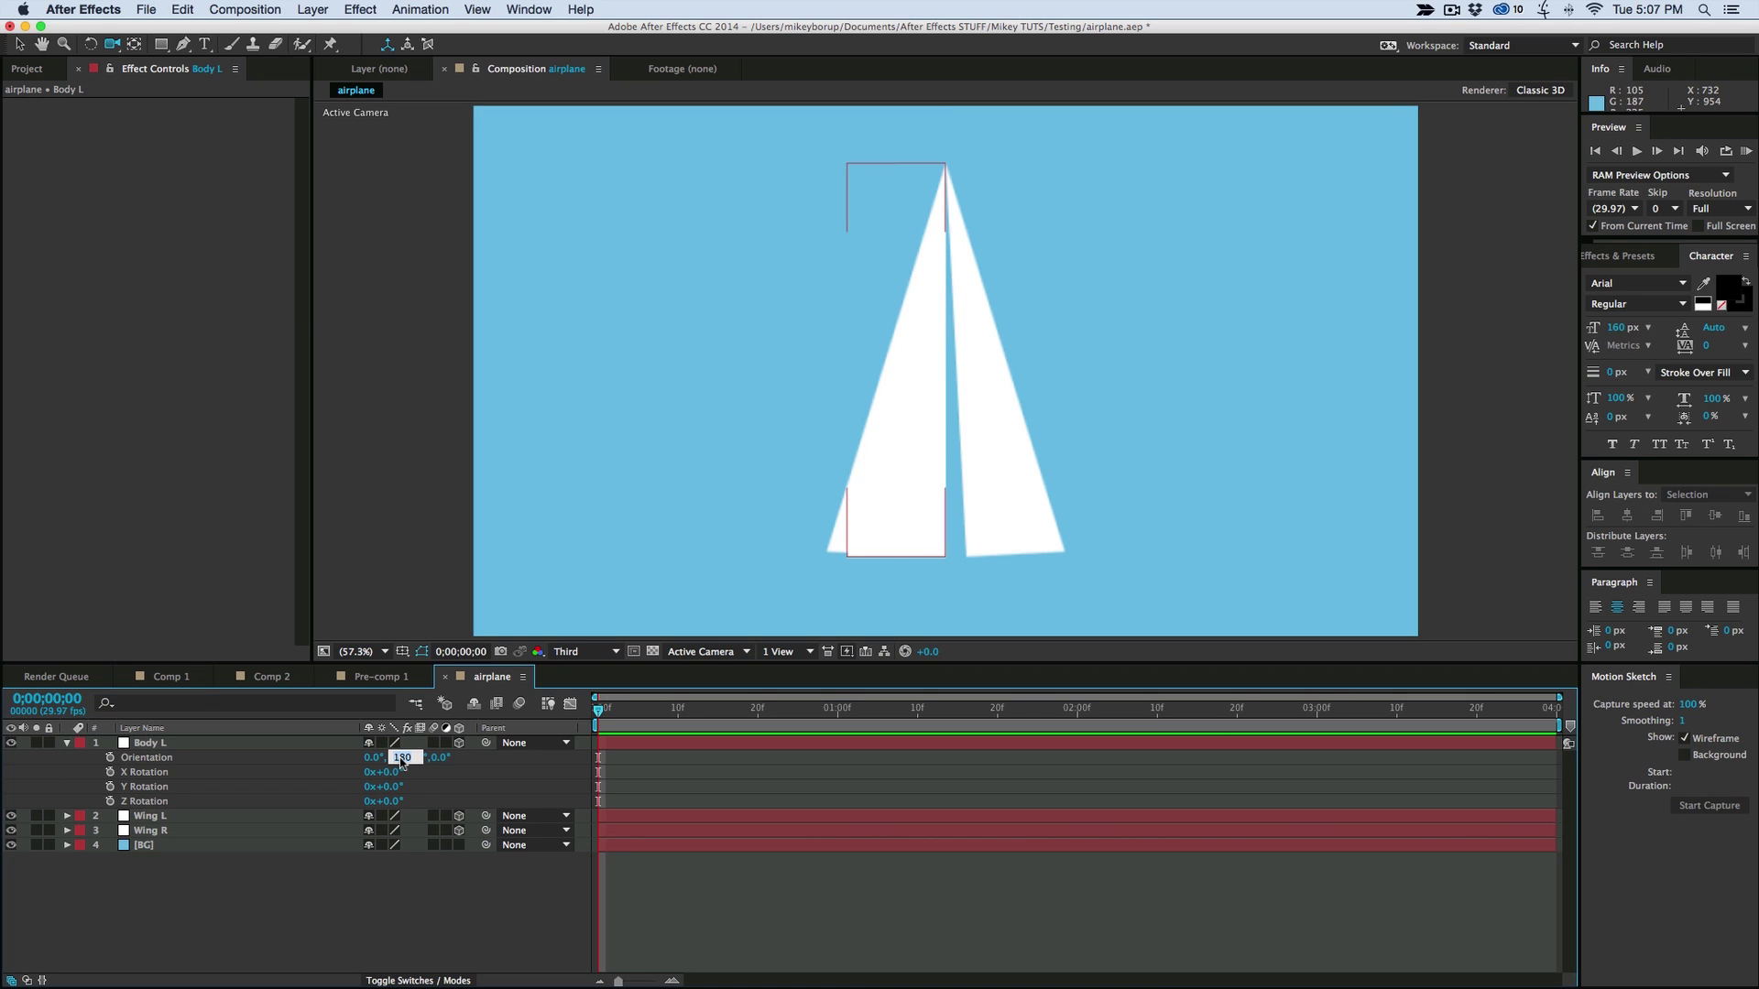
pyautogui.write('90')
pyautogui.press('Return')
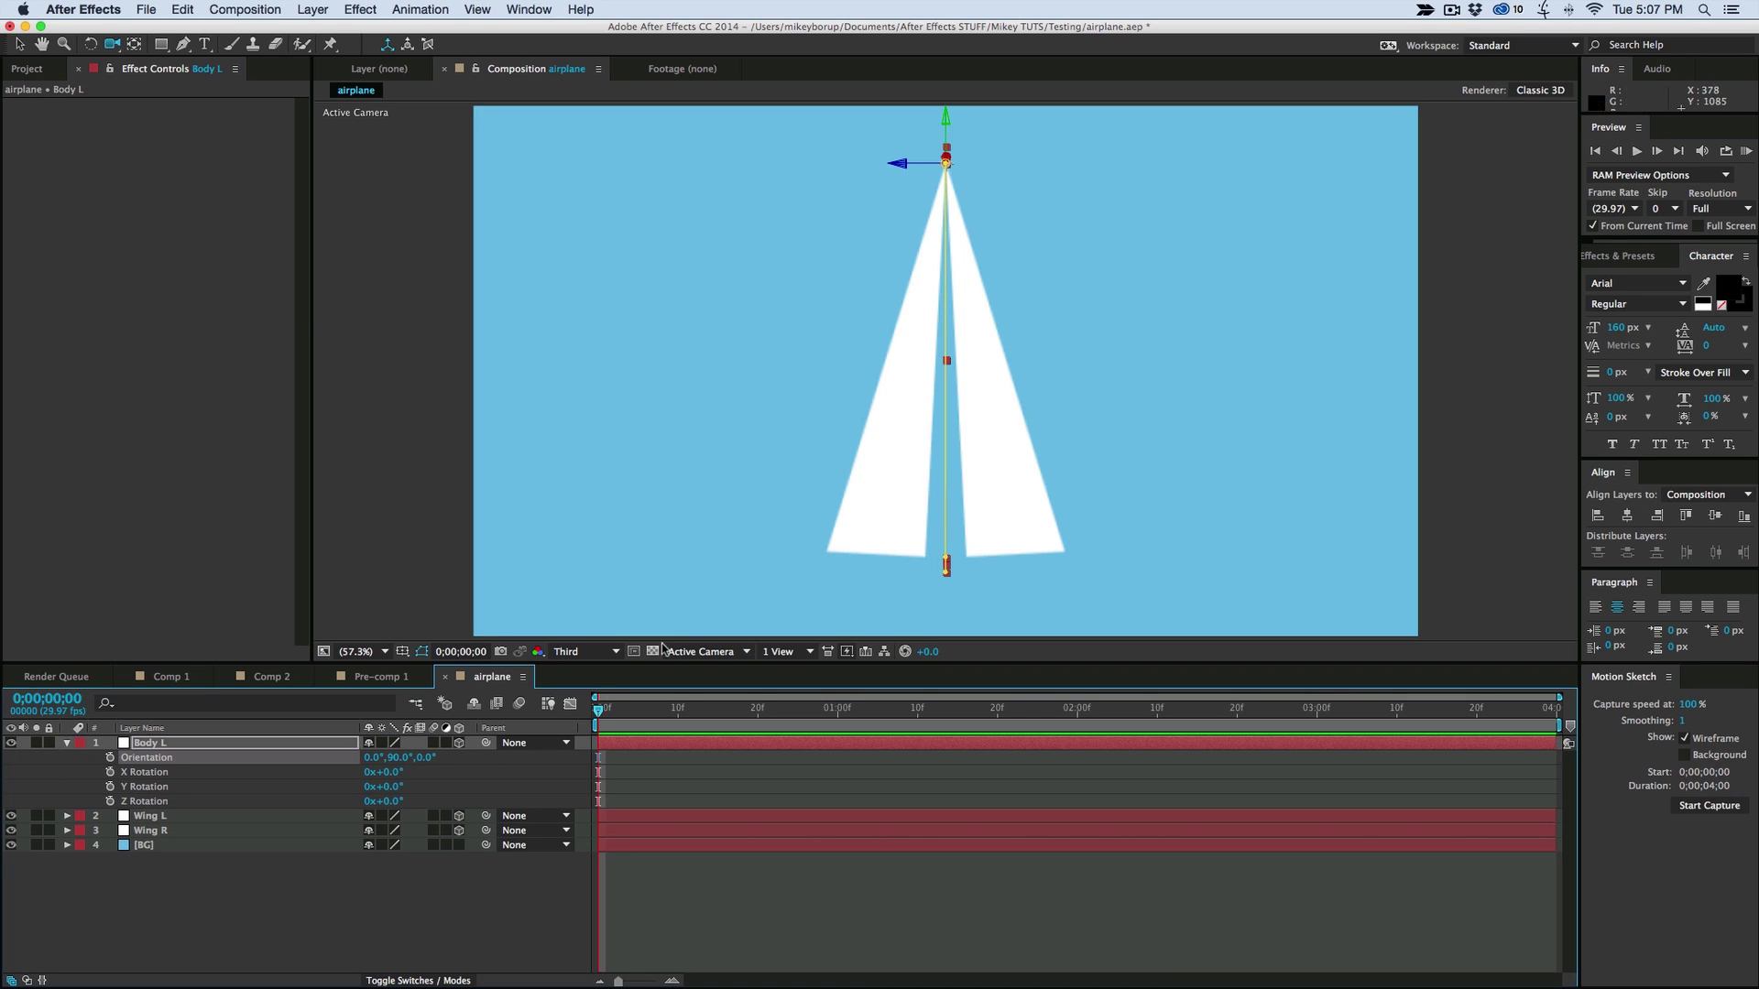
# Switch the viewer to Custom View 1 and orbit to see the plane at an angle
pyautogui.click(717, 652)
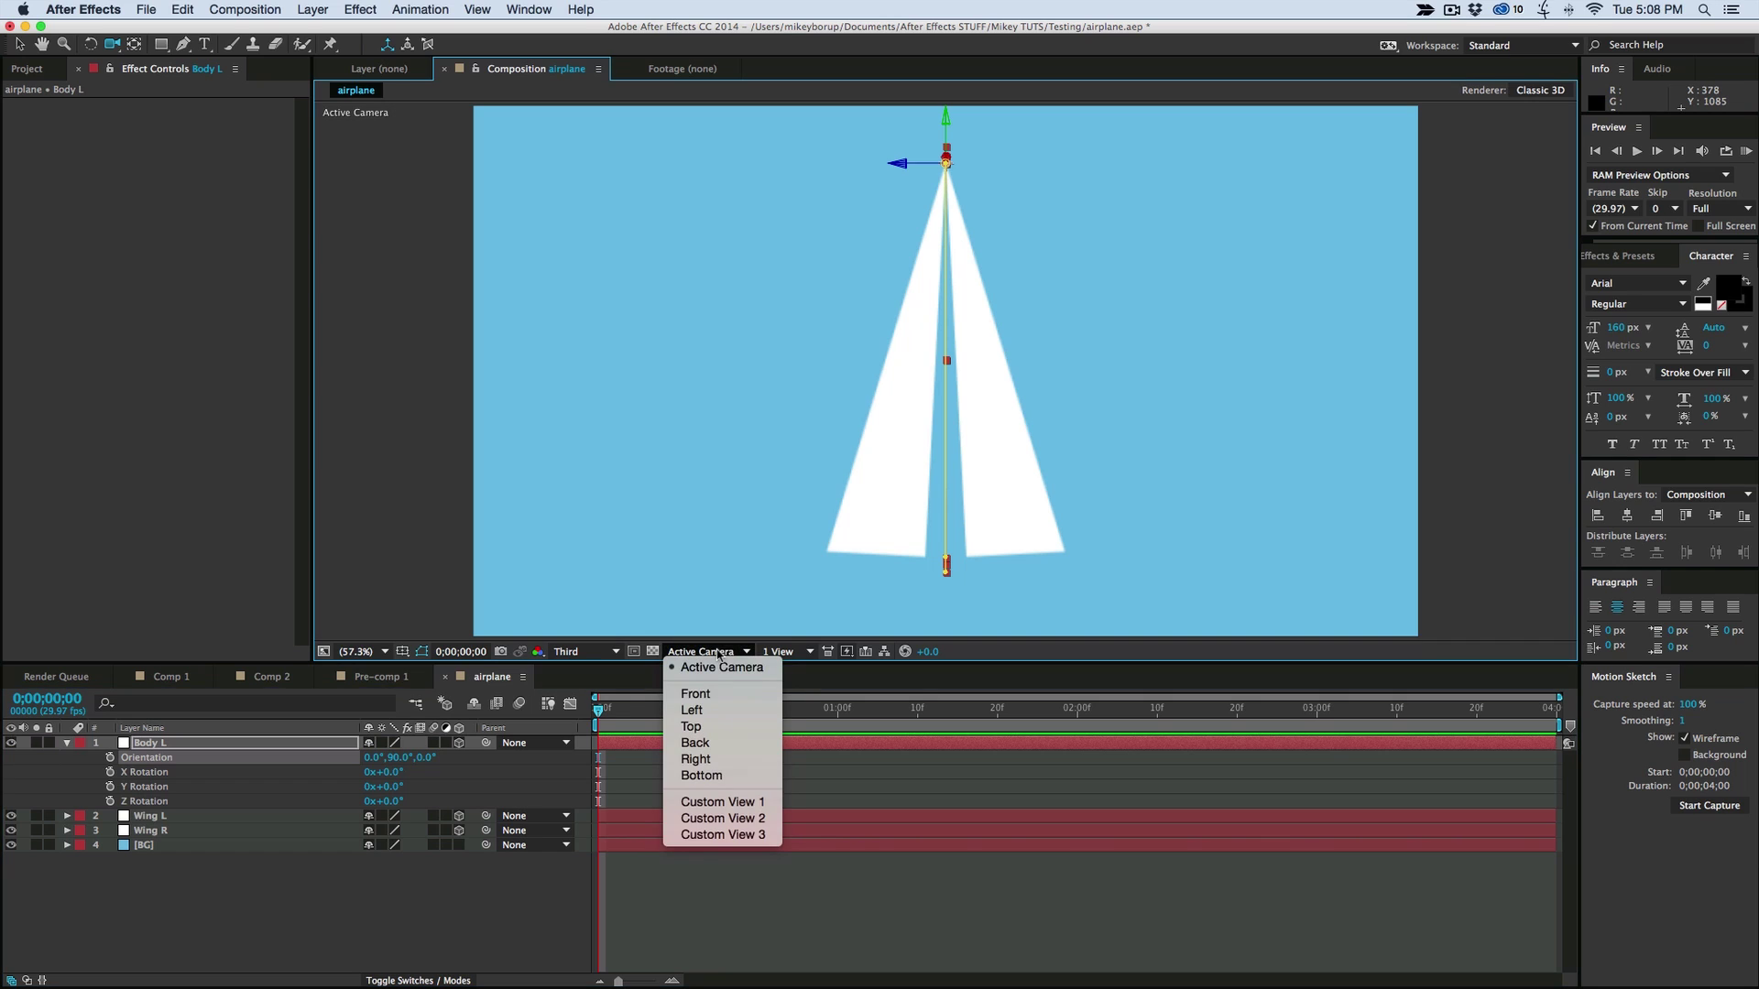
pyautogui.click(723, 804)
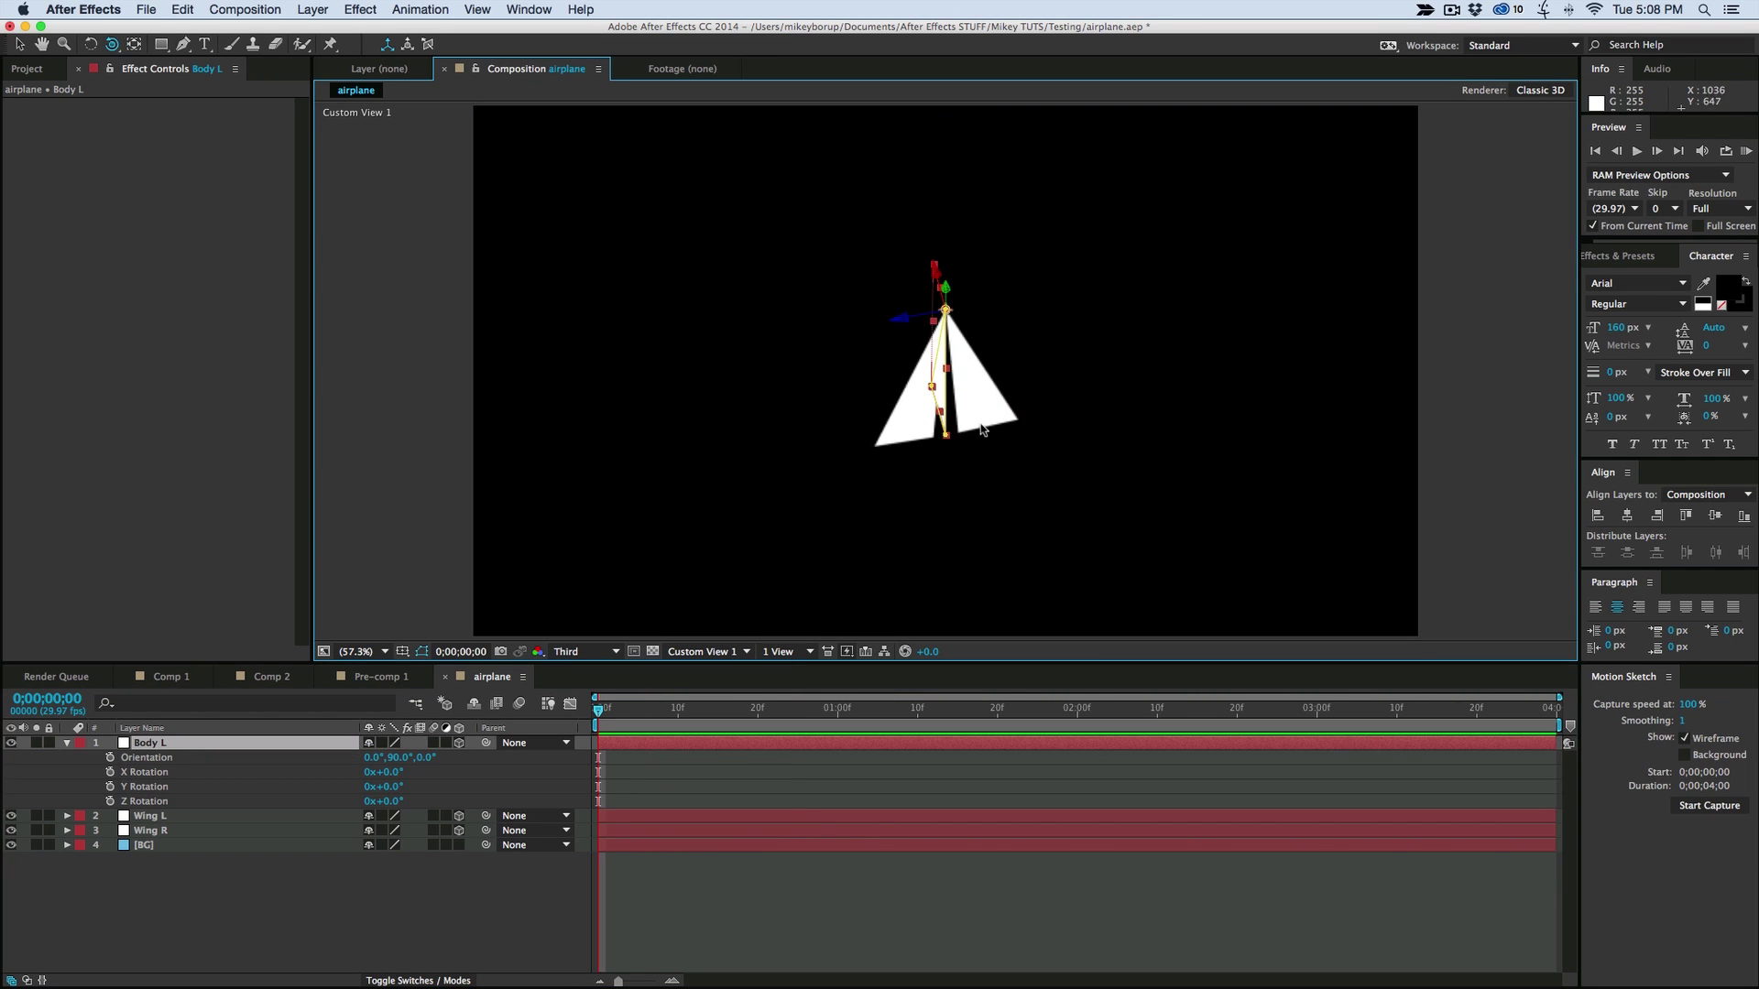
pyautogui.moveTo(974, 423)
pyautogui.mouseDown()
pyautogui.moveTo(1035, 440)
pyautogui.moveTo(1161, 415)
pyautogui.moveTo(1080, 397)
pyautogui.moveTo(1053, 431)
pyautogui.moveTo(1065, 446)
pyautogui.moveTo(952, 499)
pyautogui.mouseUp()
pyautogui.click(1063, 442)
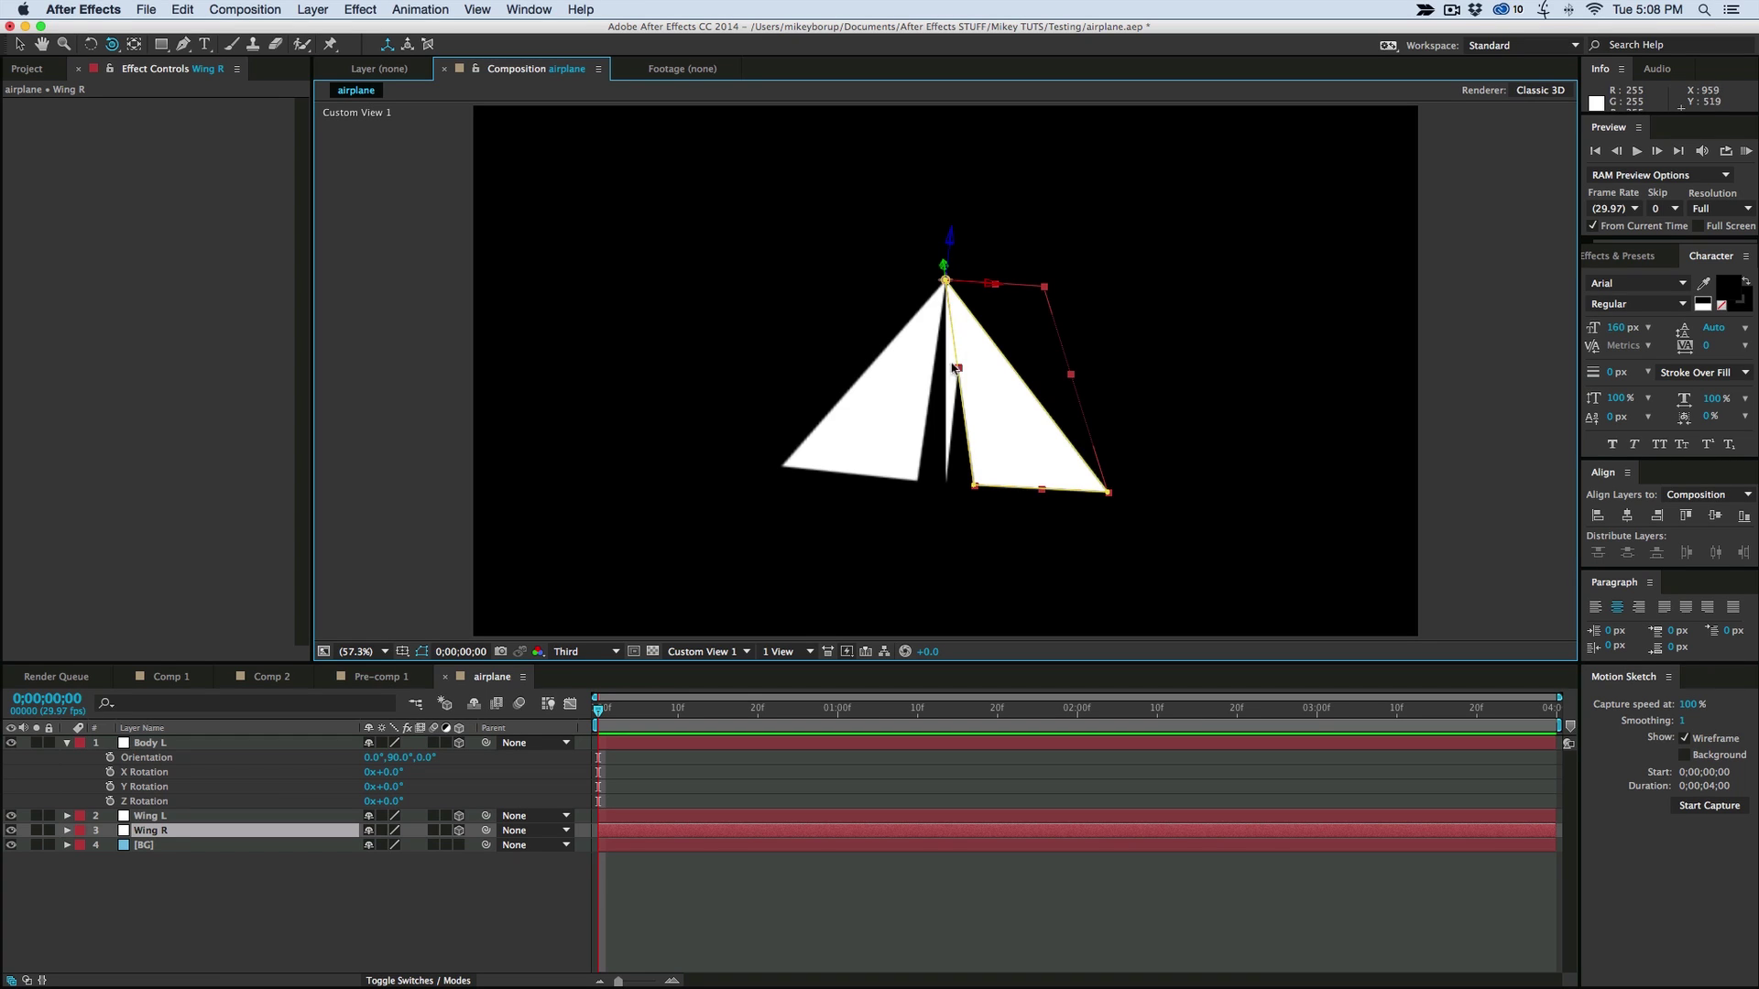
pyautogui.moveTo(960, 383); pyautogui.dragTo(894, 479)
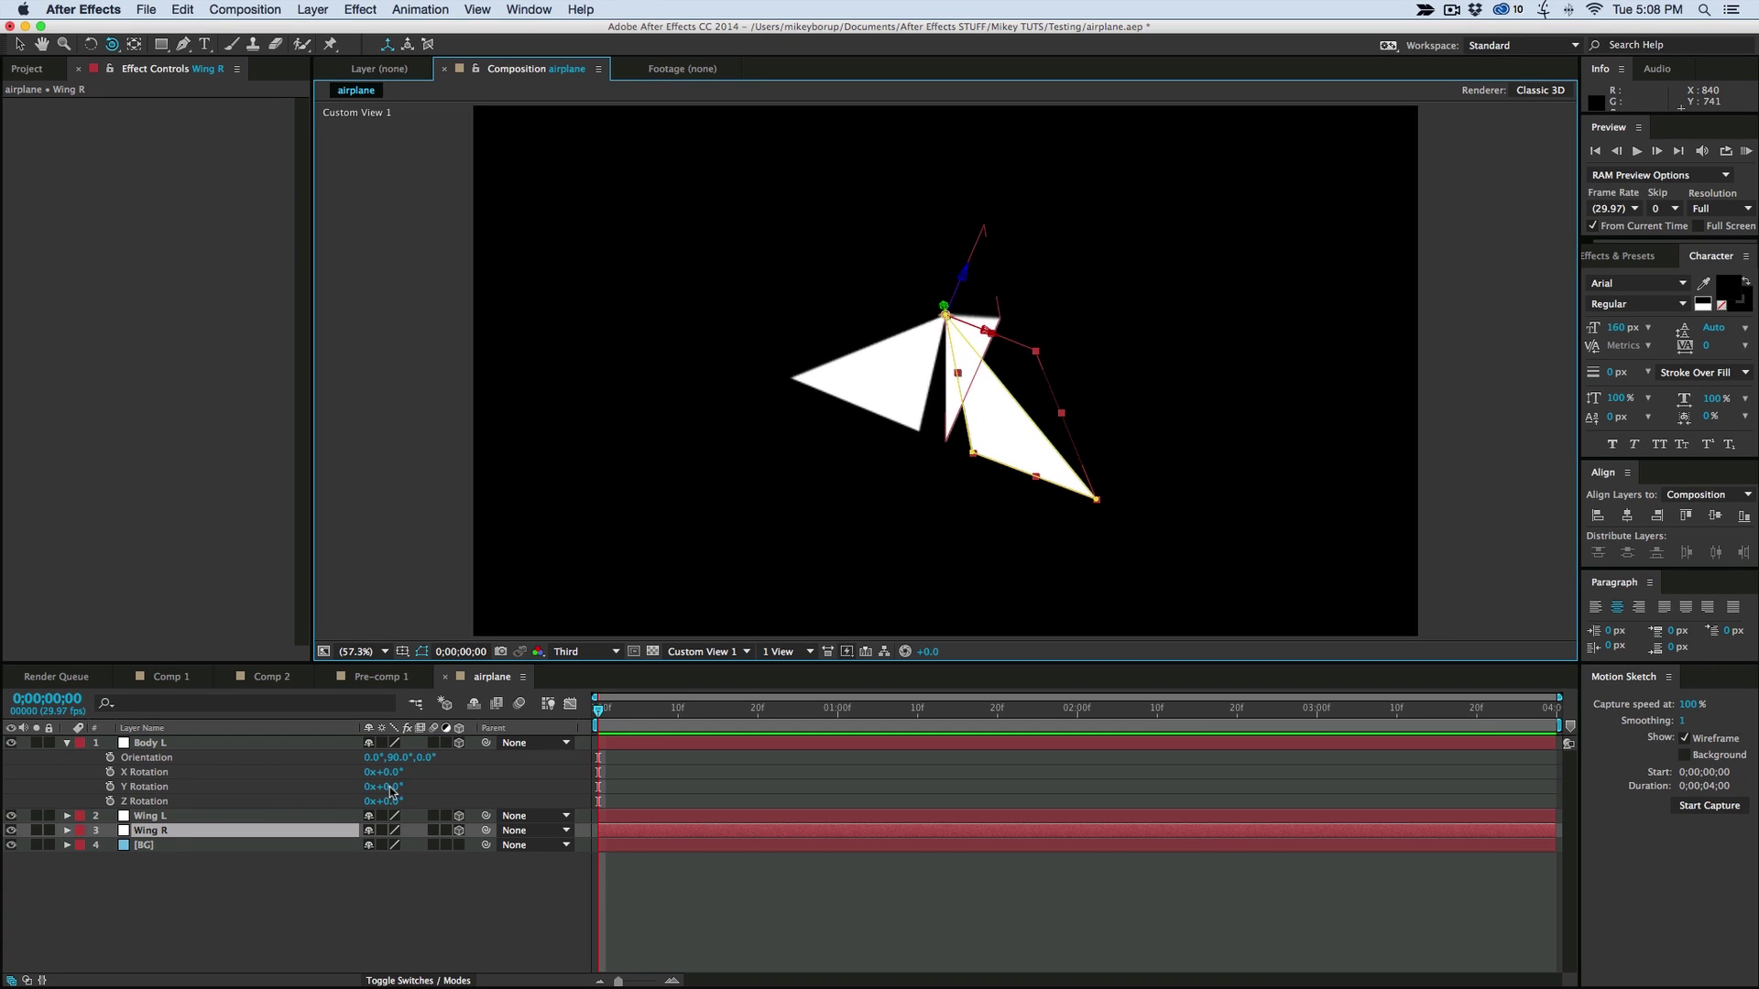
# Give Body L -3° X rotation and -12.5° Y rotation
pyautogui.moveTo(396, 777); pyautogui.dragTo(392, 778)
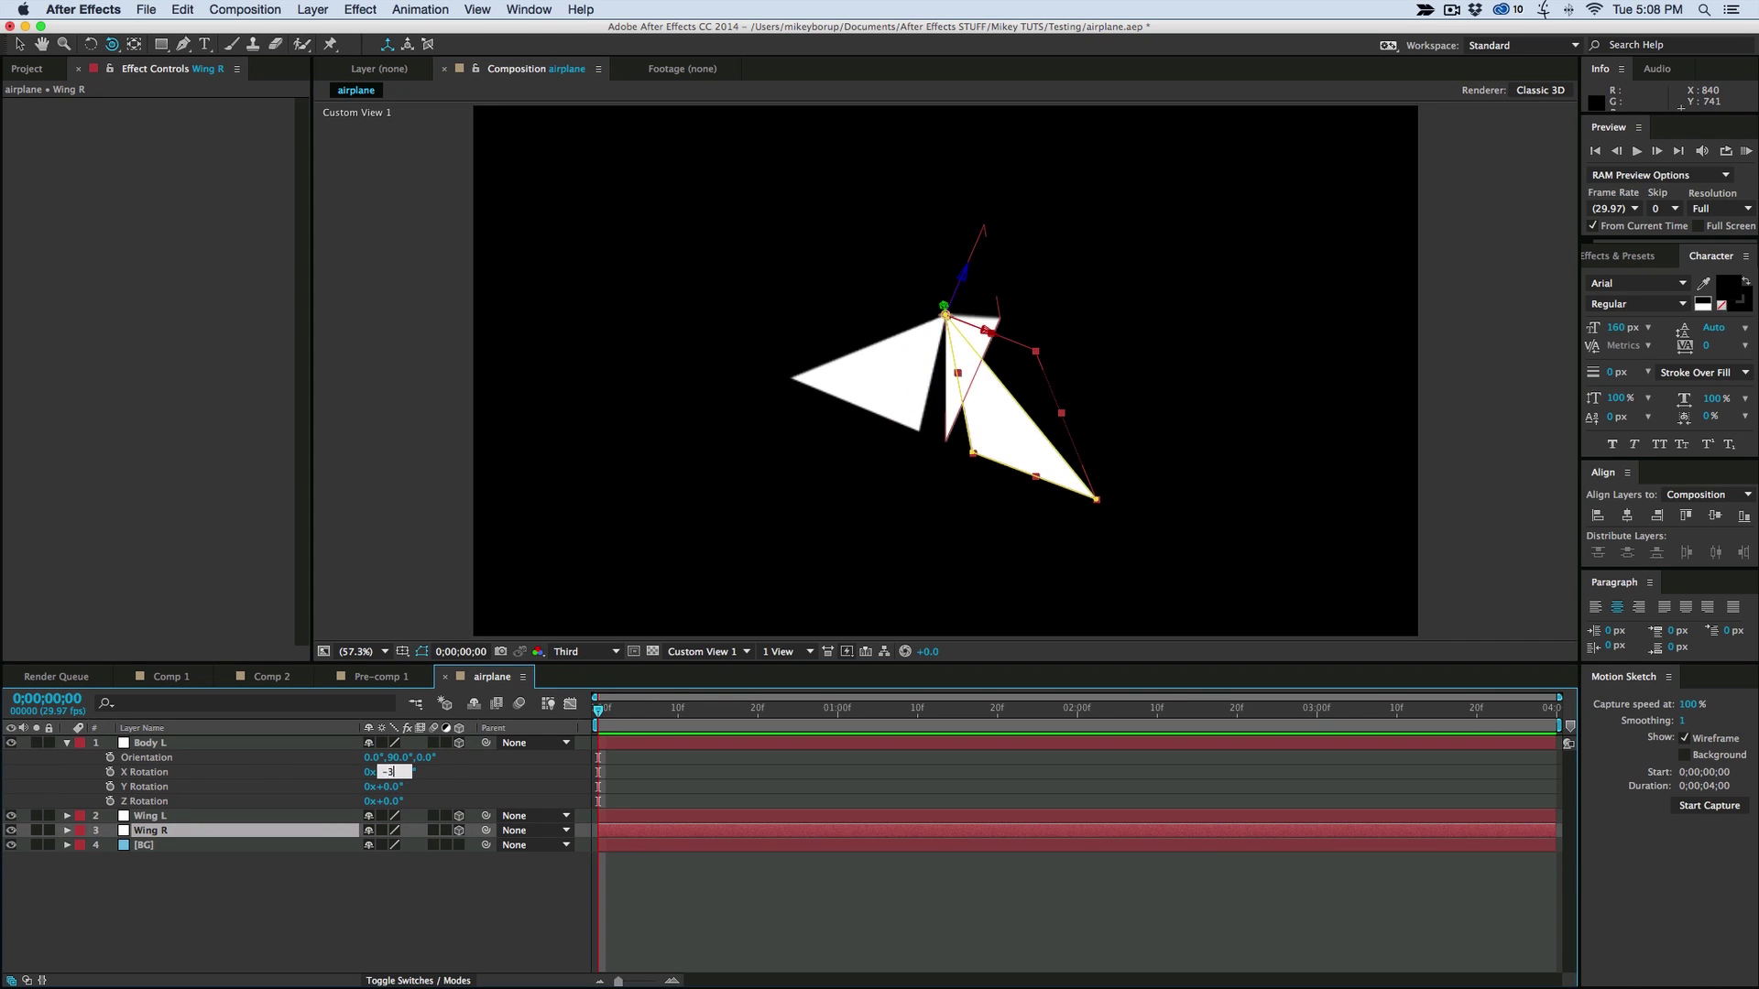
pyautogui.press('Return')
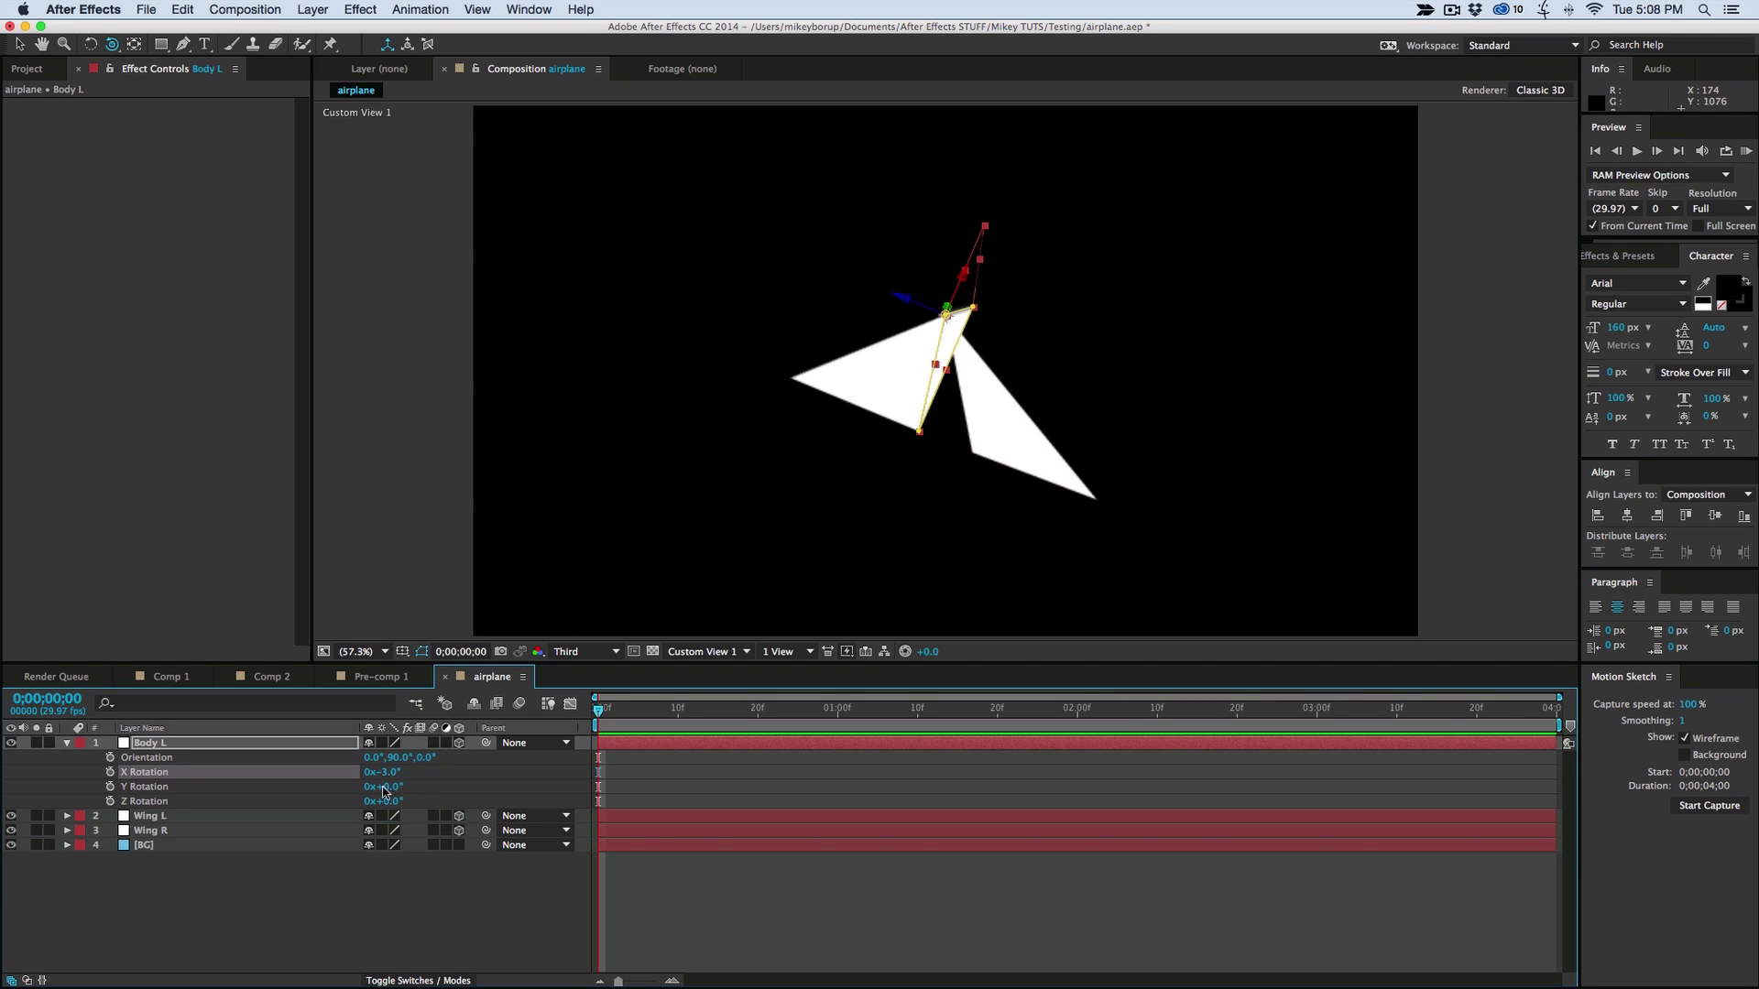
pyautogui.moveTo(397, 789); pyautogui.dragTo(434, 789)
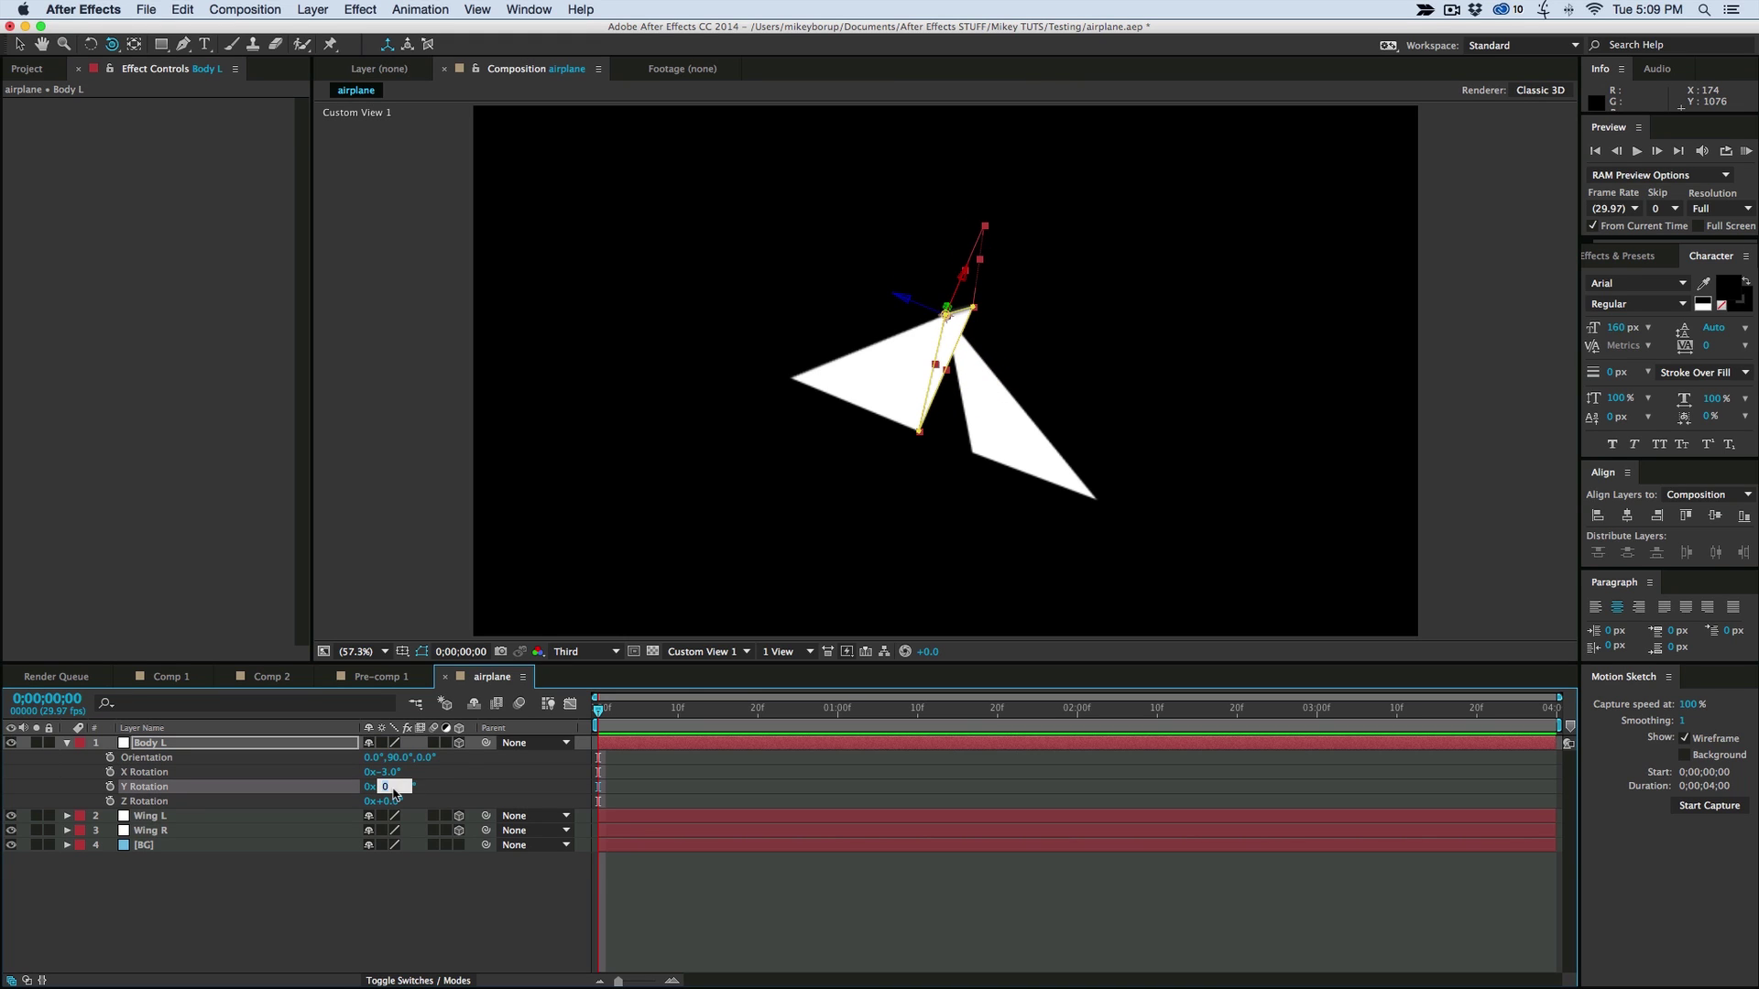
pyautogui.press('Return')
pyautogui.click(1030, 389)
pyautogui.moveTo(1030, 389)
pyautogui.mouseDown()
pyautogui.moveTo(1013, 401)
pyautogui.moveTo(1032, 397)
pyautogui.mouseUp()
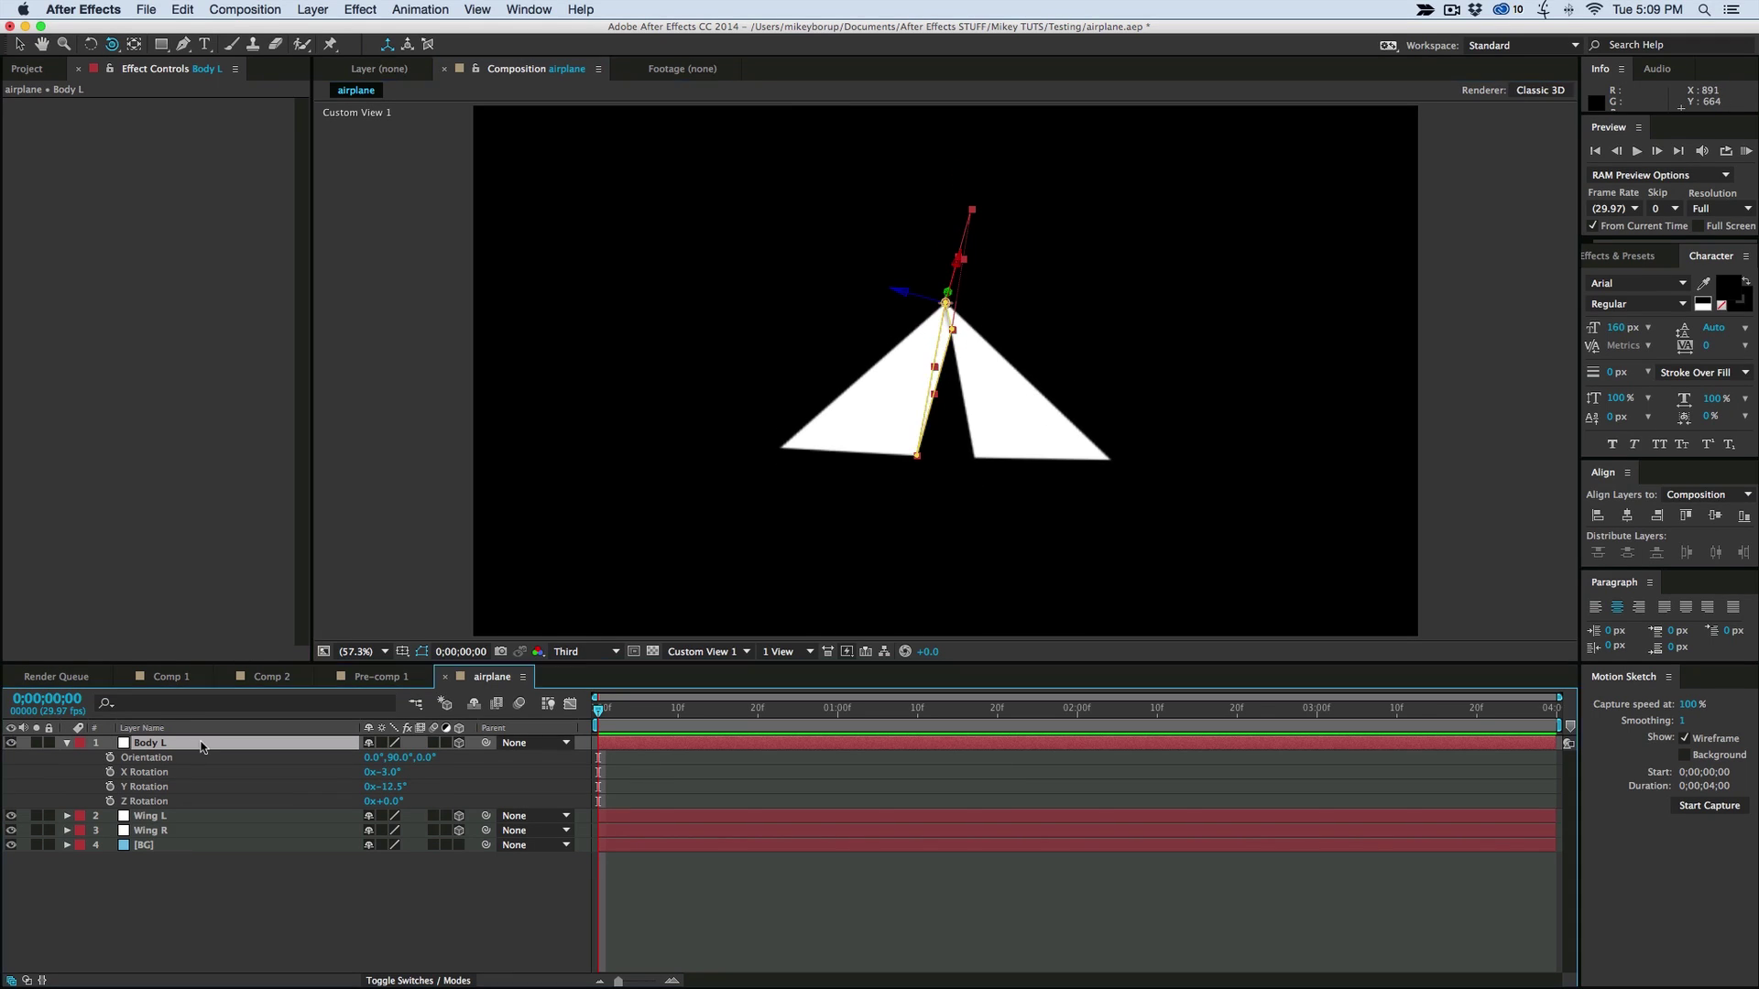
# Duplicate Body L as Body R with 3° X rotation and 12.5° Y rotation
pyautogui.press('super+d')
pyautogui.press('Return')
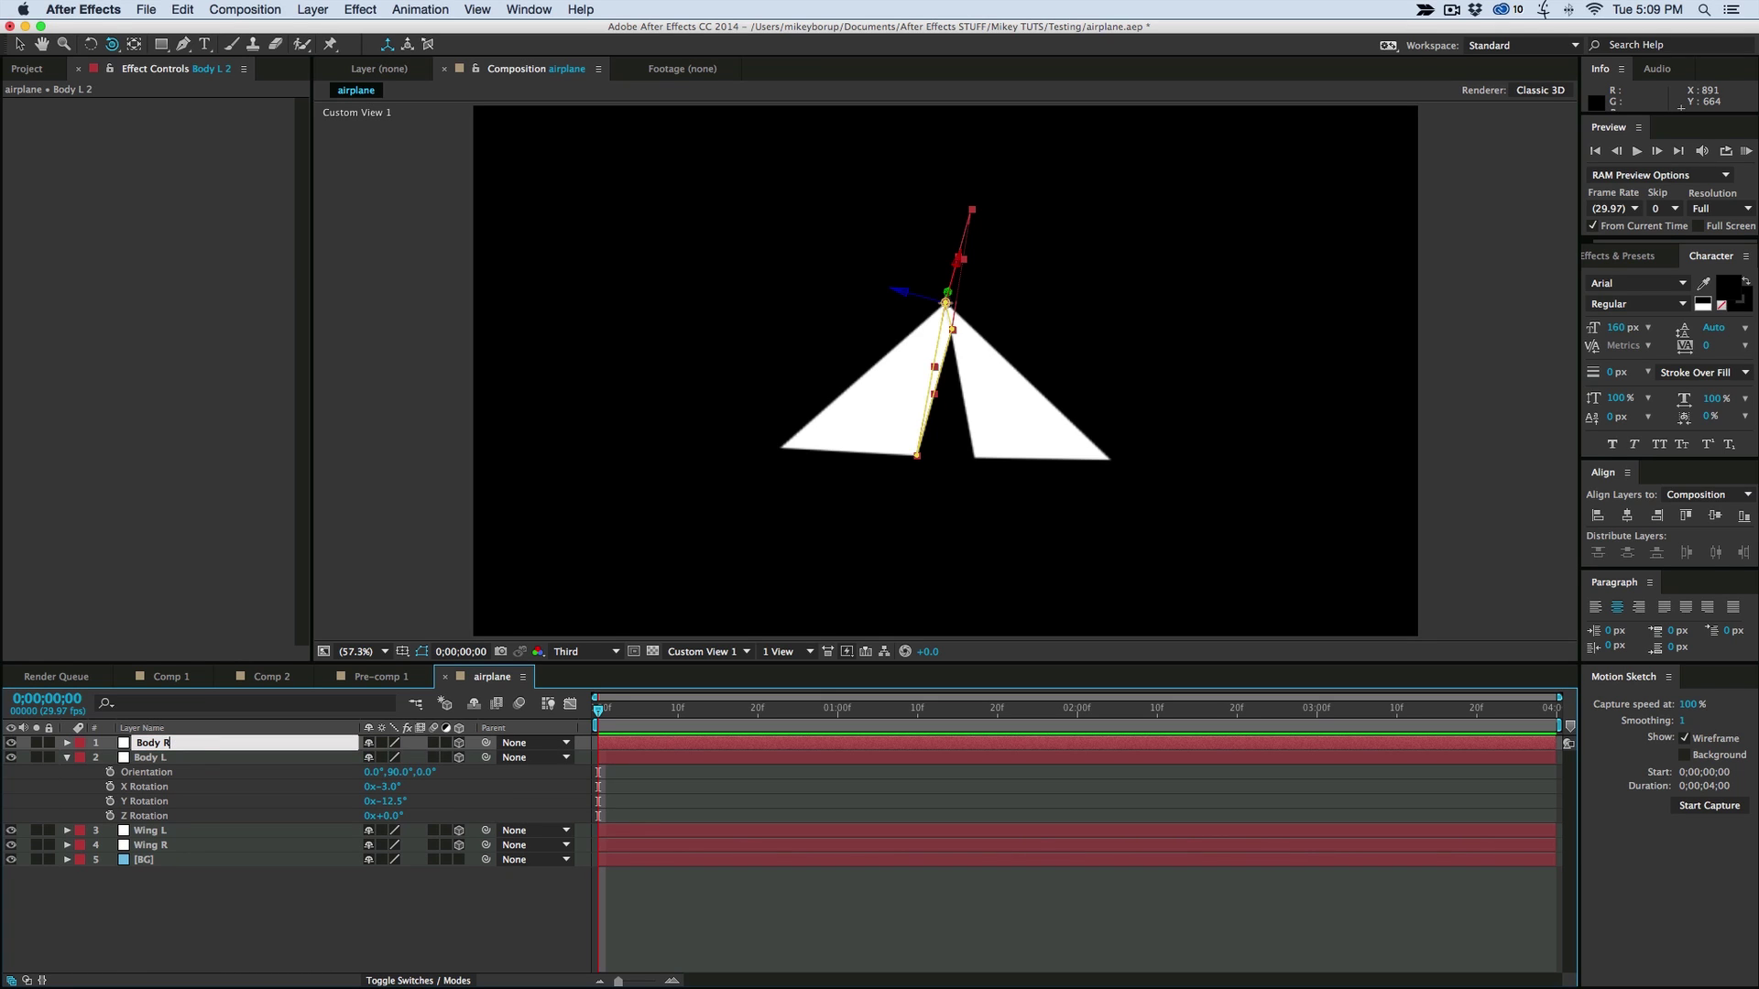
pyautogui.press('Return')
pyautogui.press('r')
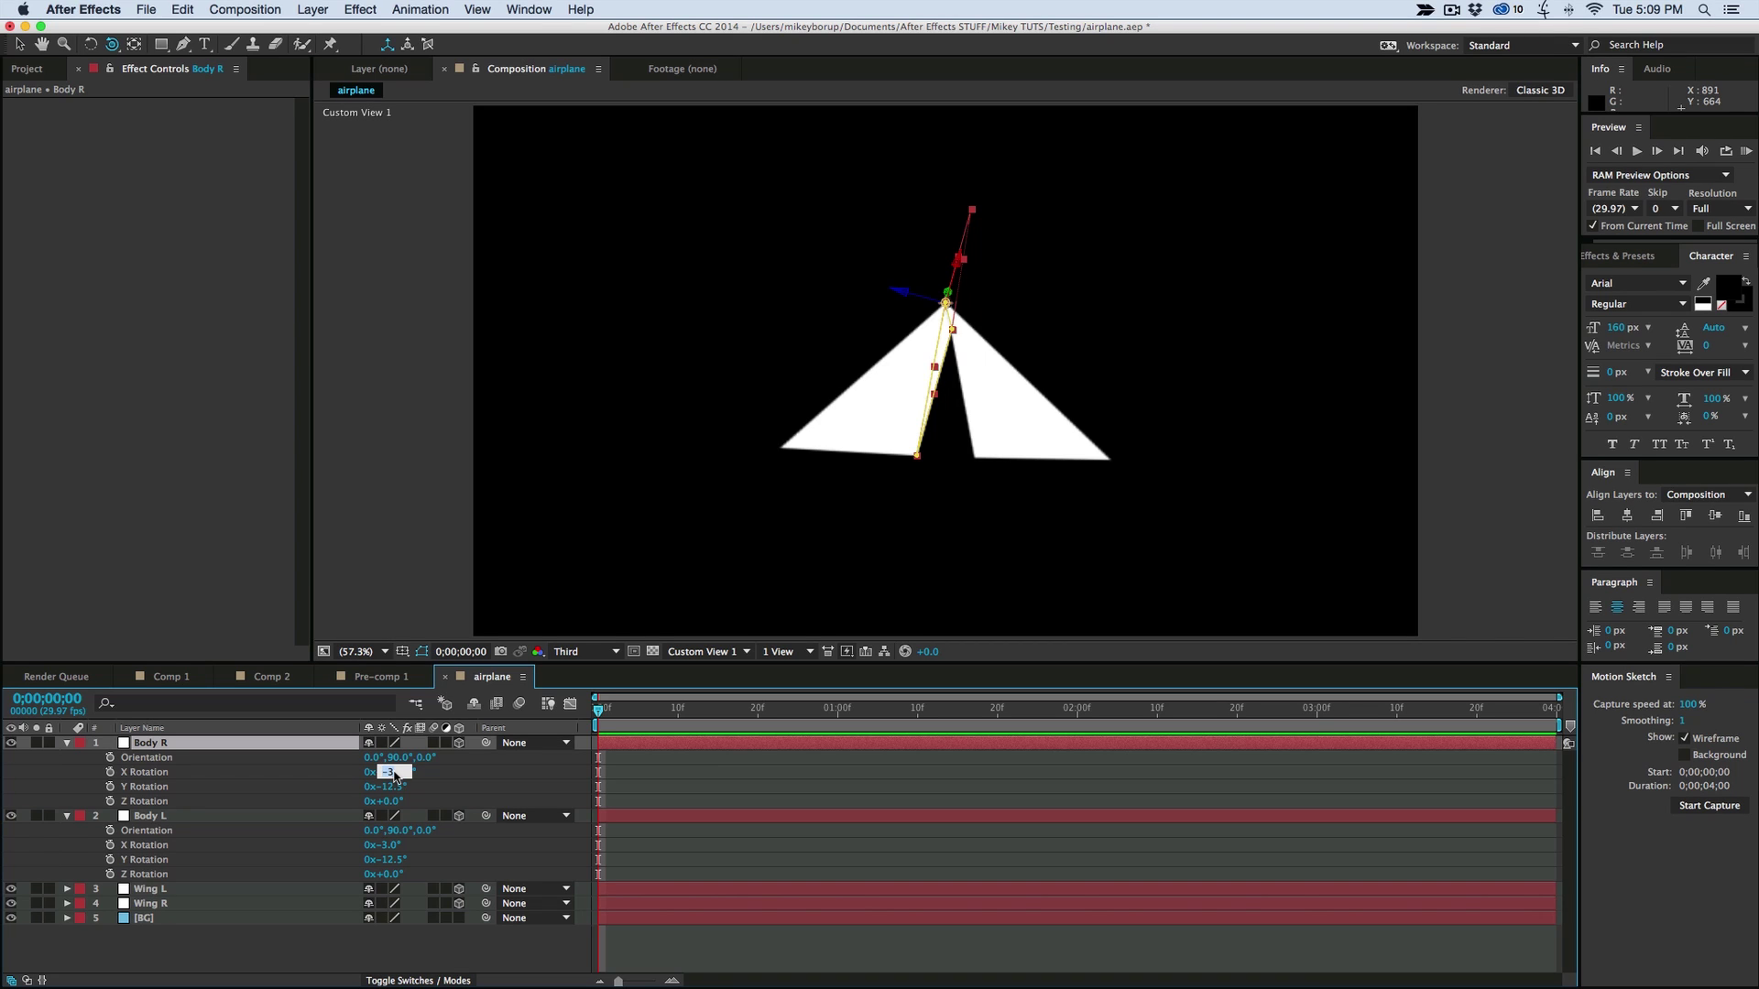
pyautogui.write('3')
pyautogui.press('Return')
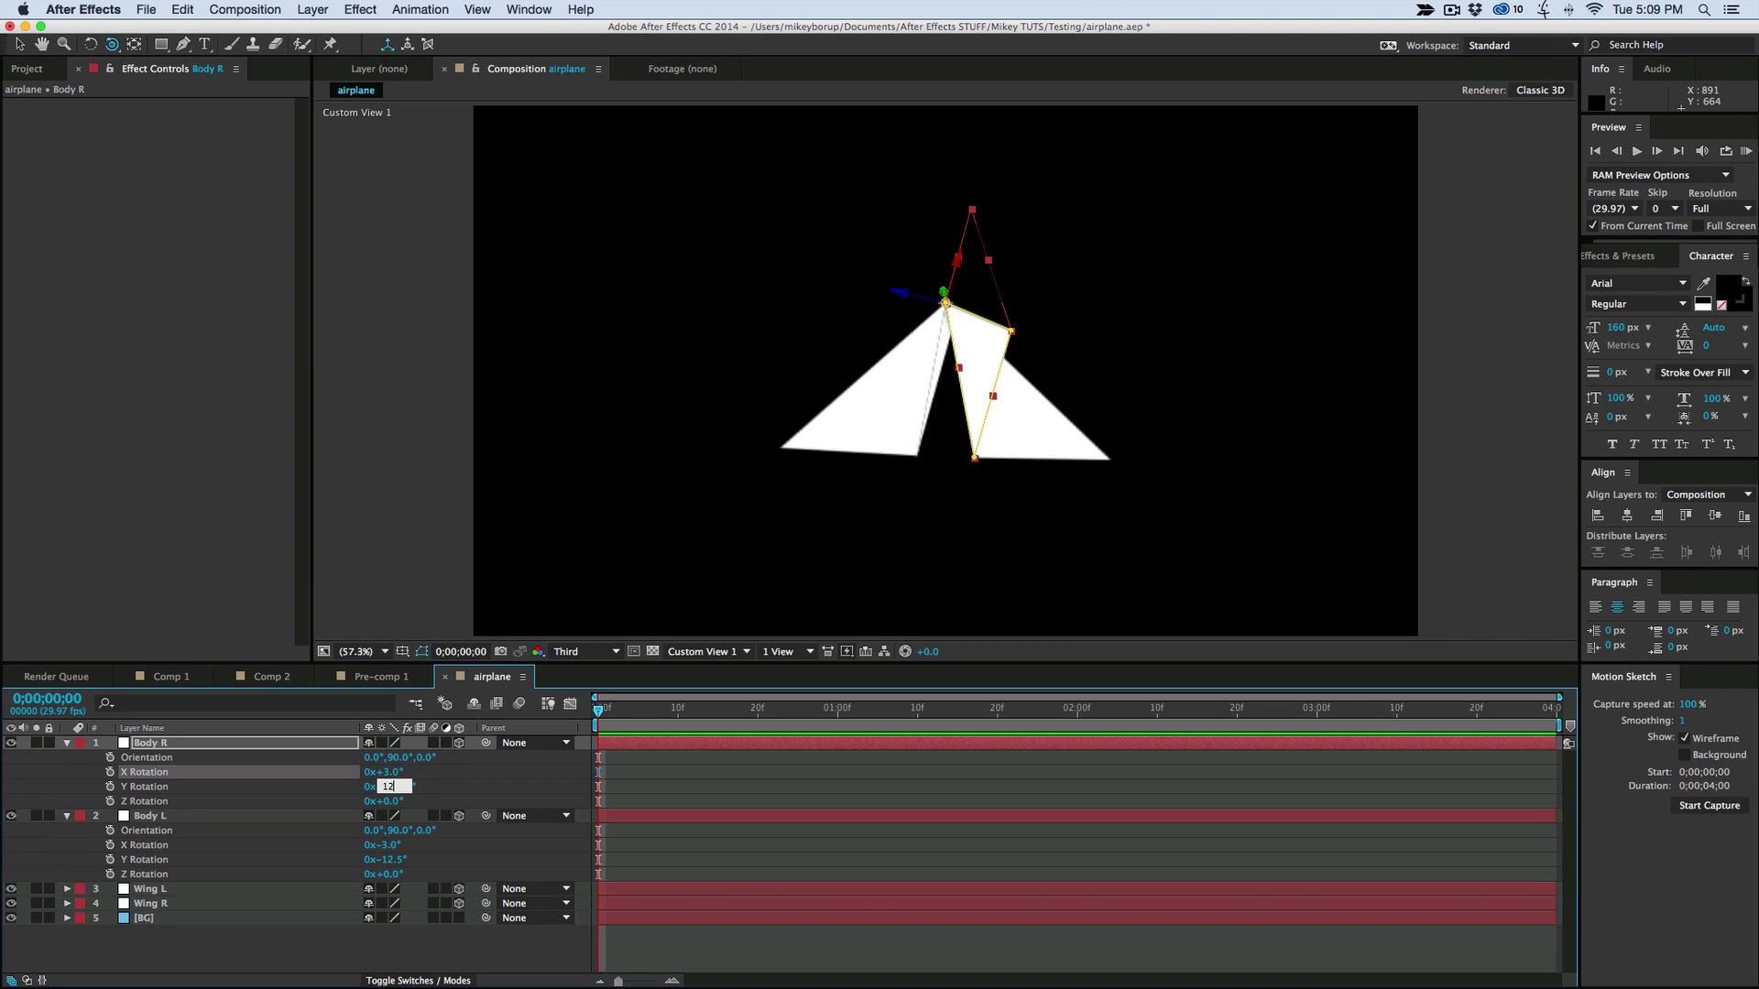
pyautogui.write('12.5')
pyautogui.press('Return')
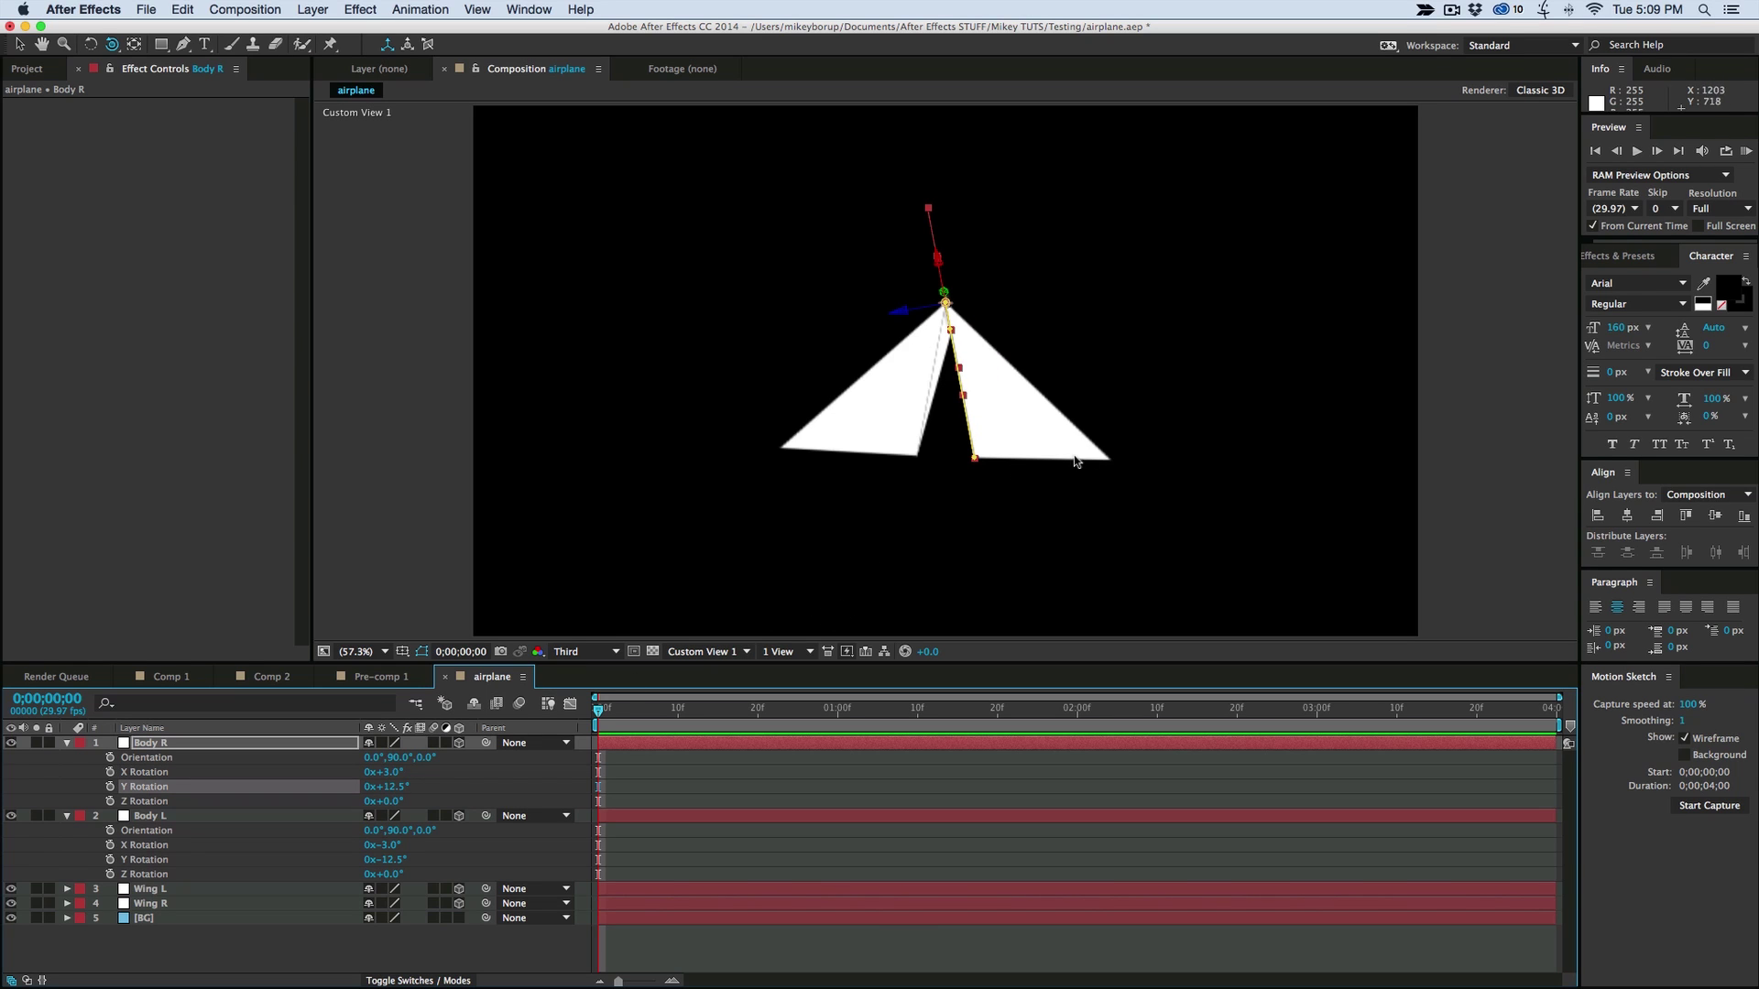
pyautogui.moveTo(1091, 451); pyautogui.dragTo(1108, 527)
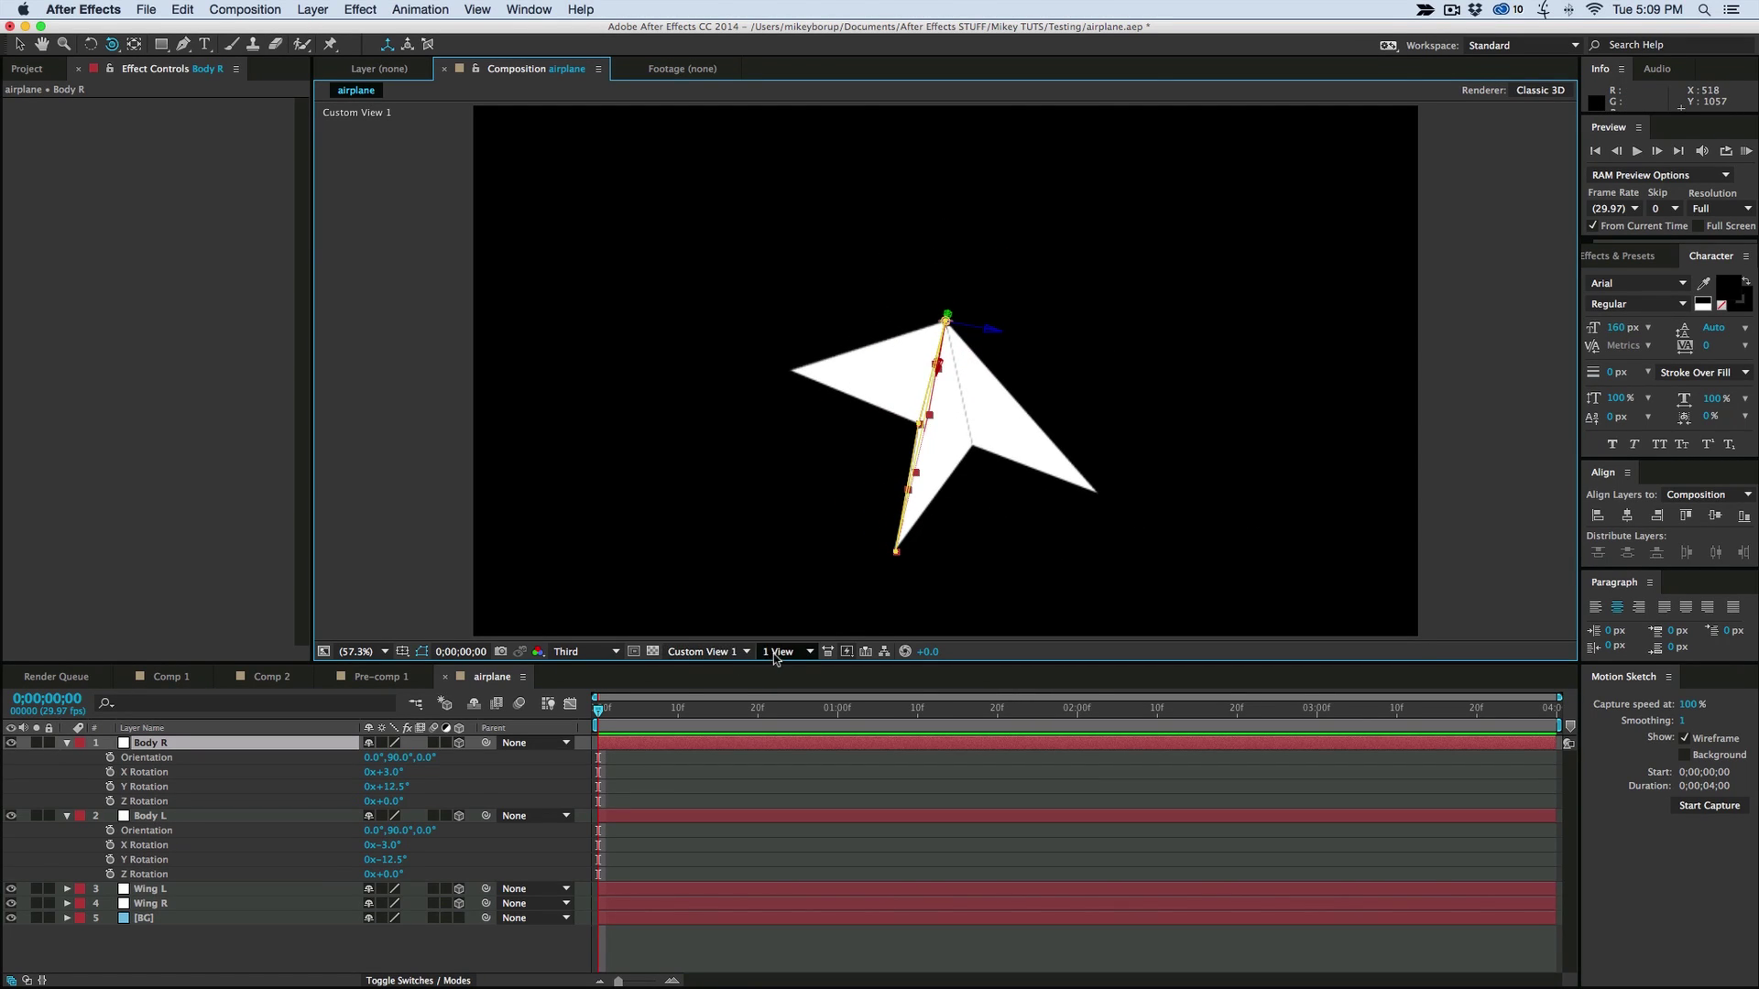
# Return the viewer to the Active Camera view
pyautogui.click(778, 651)
pyautogui.click(717, 653)
pyautogui.click(717, 653)
pyautogui.click(721, 668)
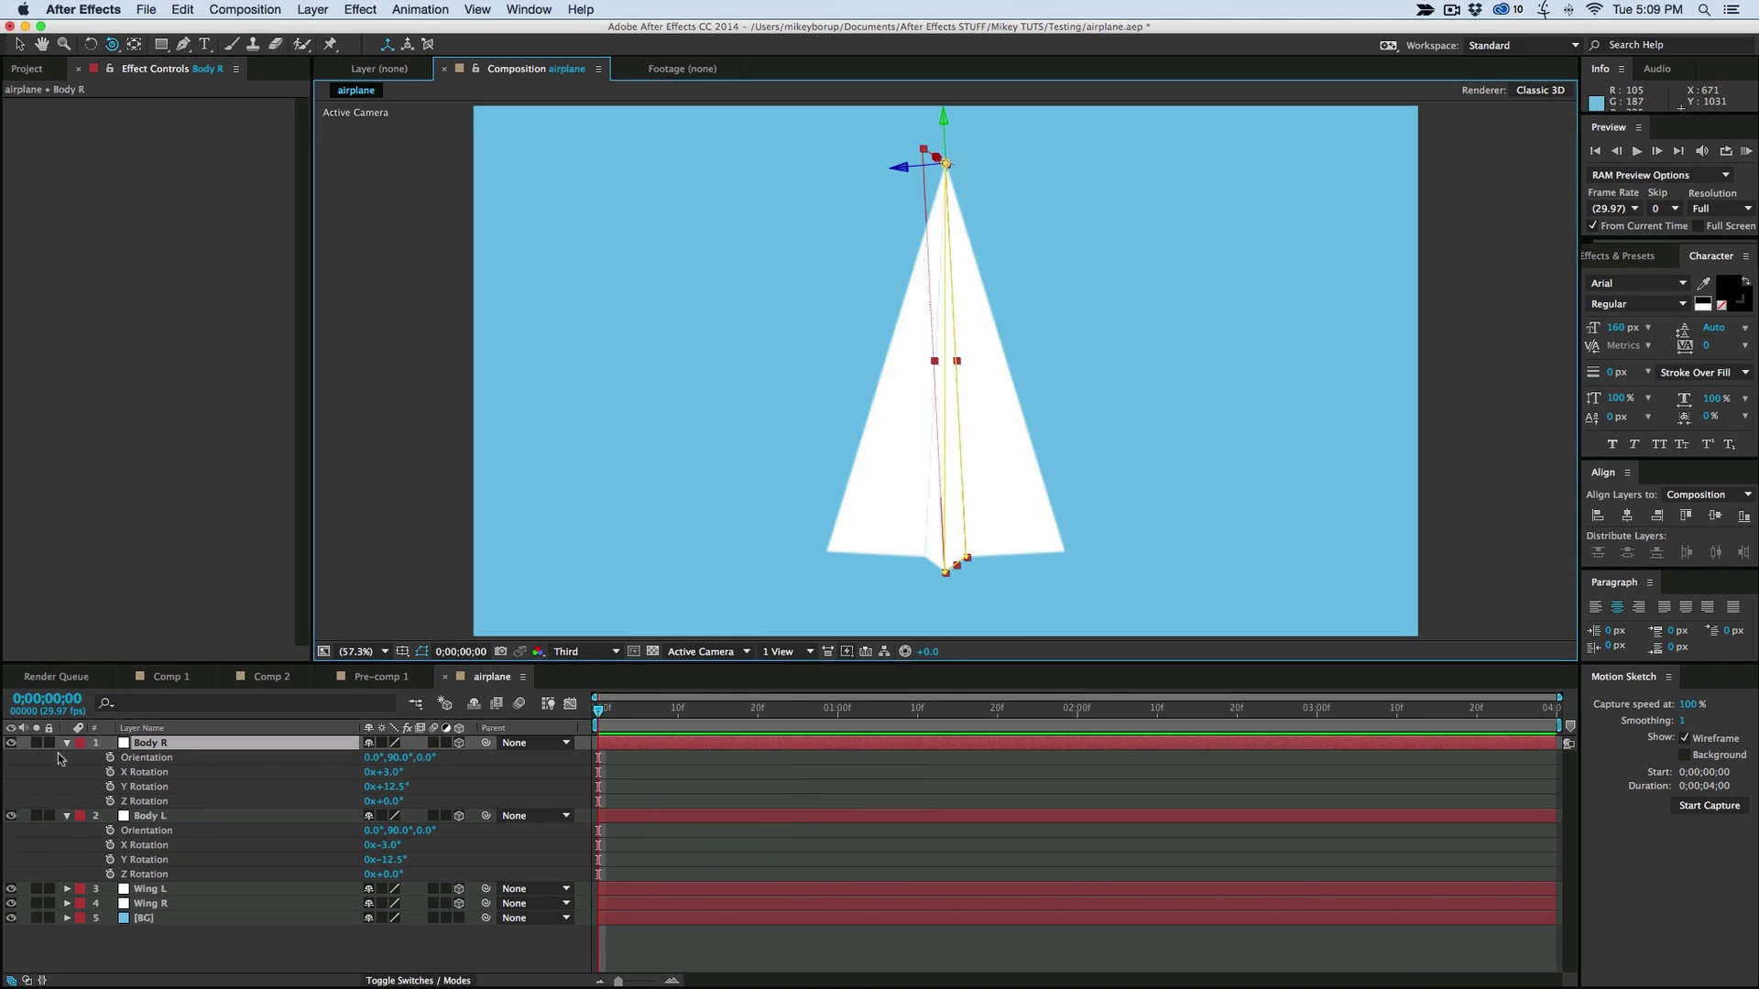
# Select Body R, Body L, Wing L and Wing R and pre-compose them as Plane
pyautogui.click(67, 743)
pyautogui.click(67, 757)
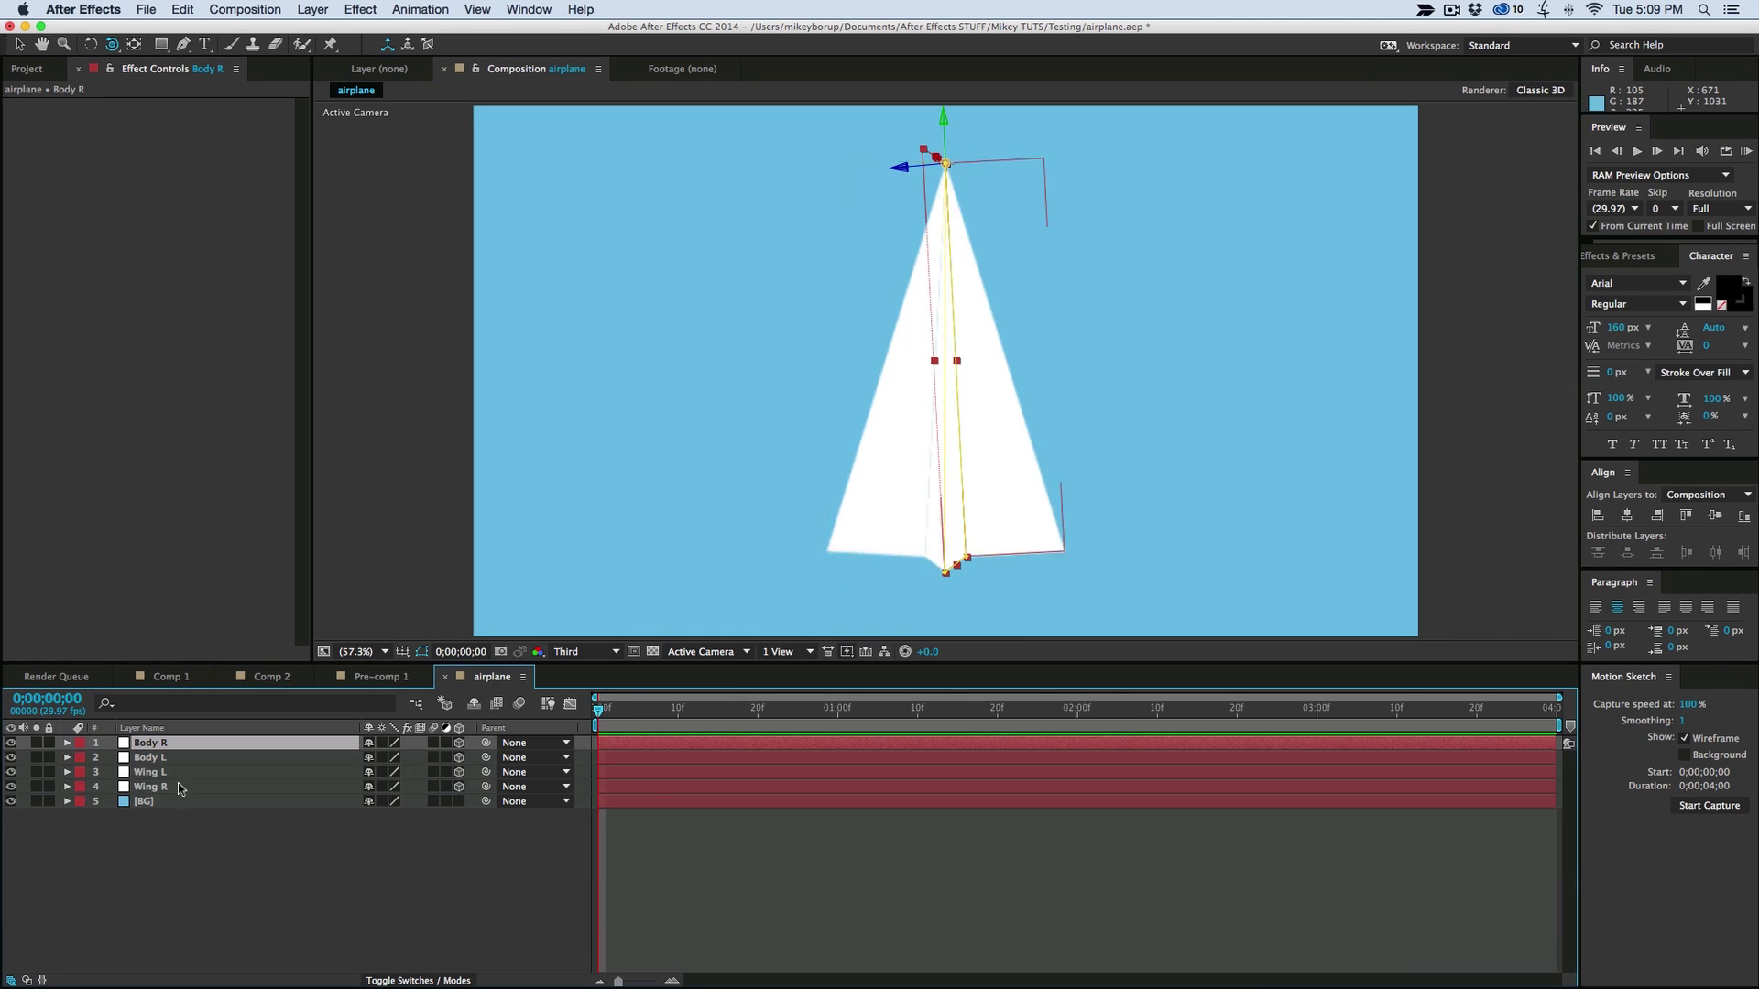
pyautogui.click(151, 787)
pyautogui.keyDown('shift'); pyautogui.click(176, 744); pyautogui.keyUp('shift')
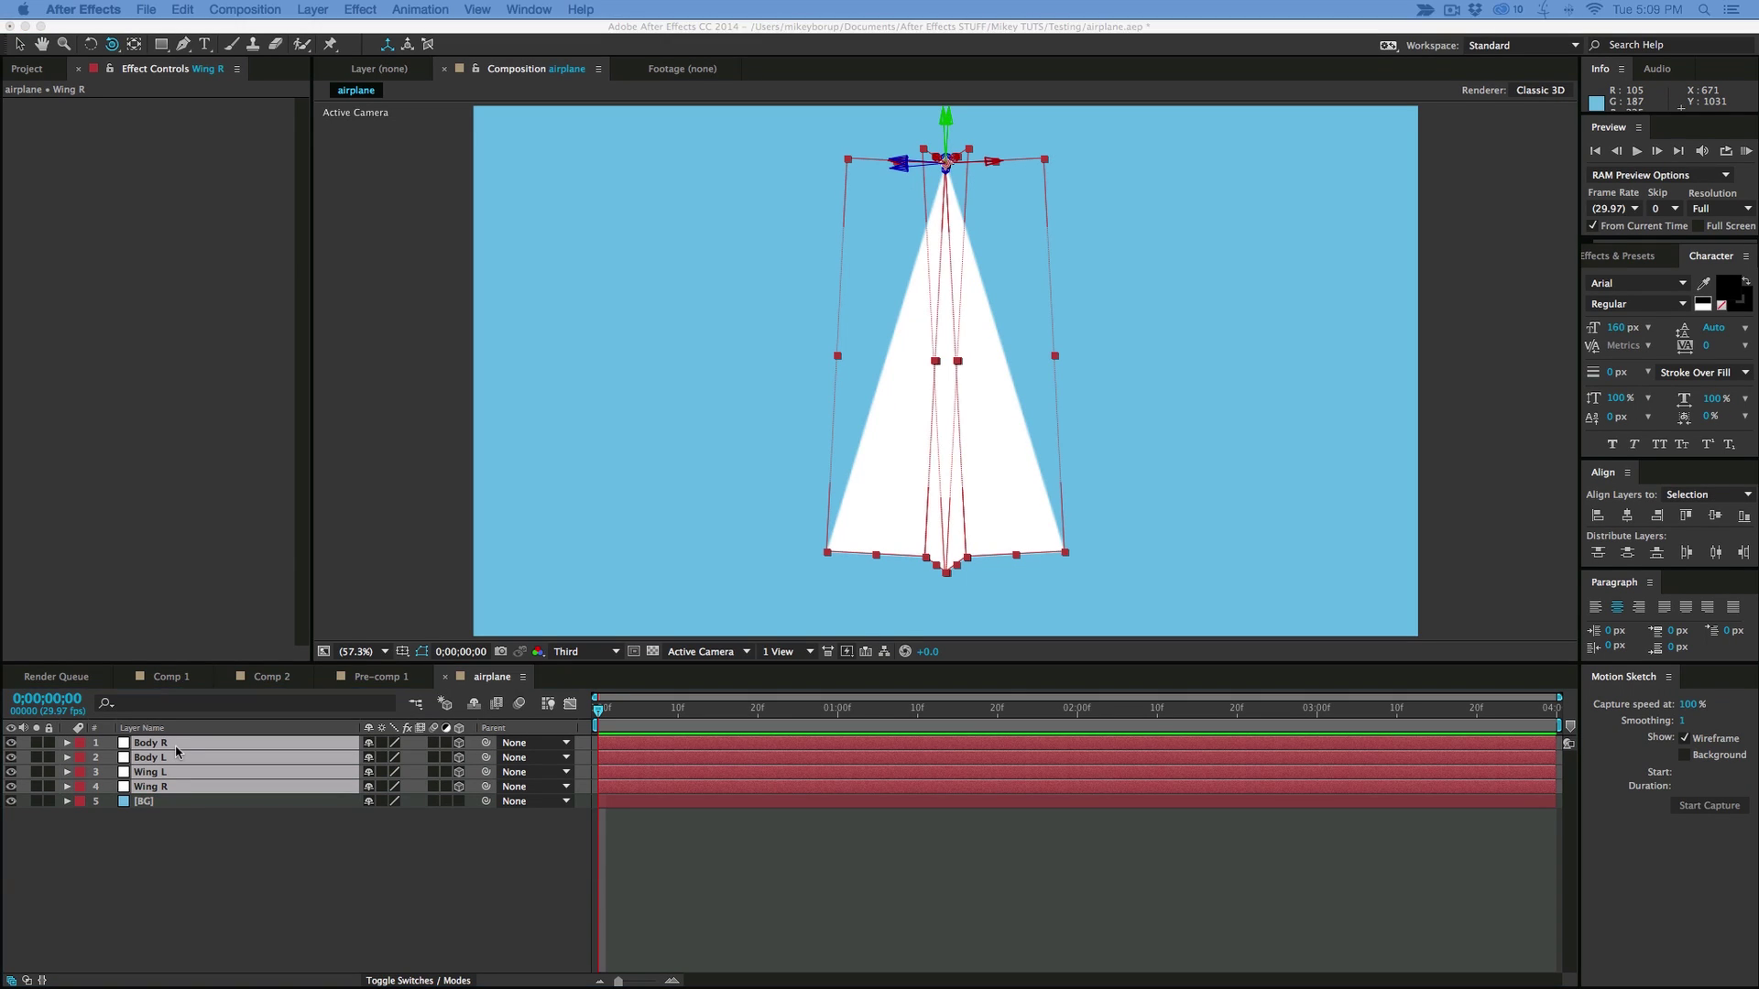
pyautogui.press('super+shift+c')
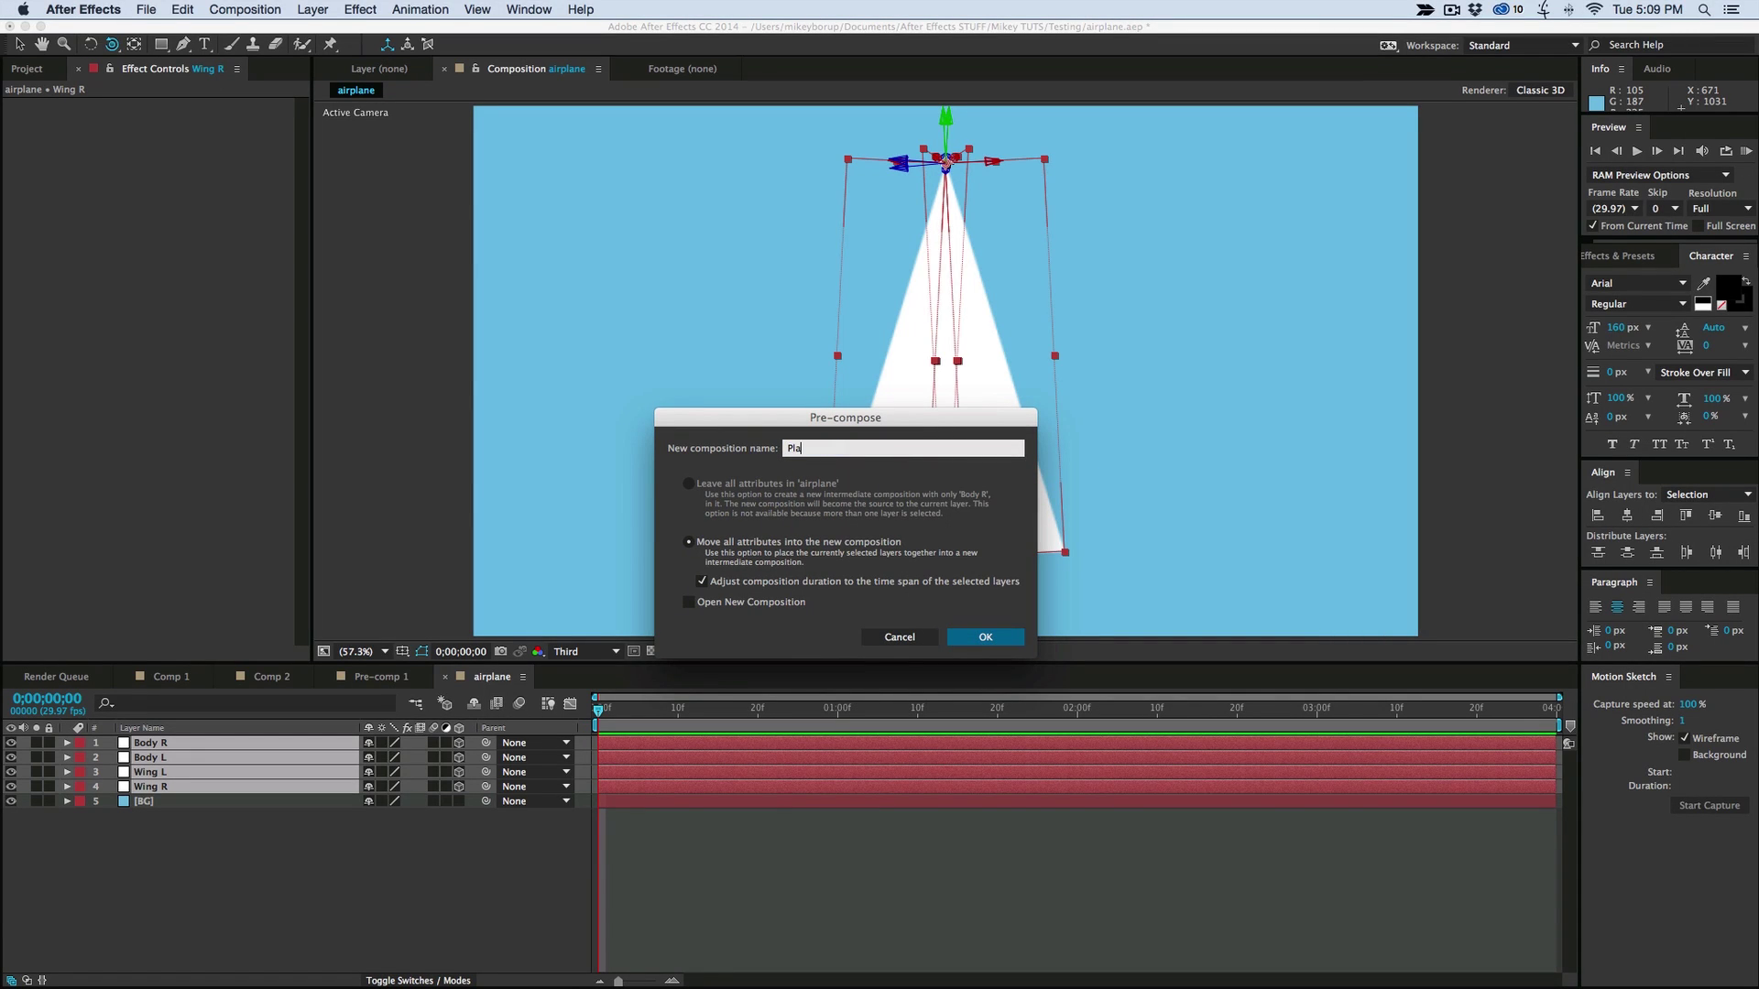
pyautogui.press('Return')
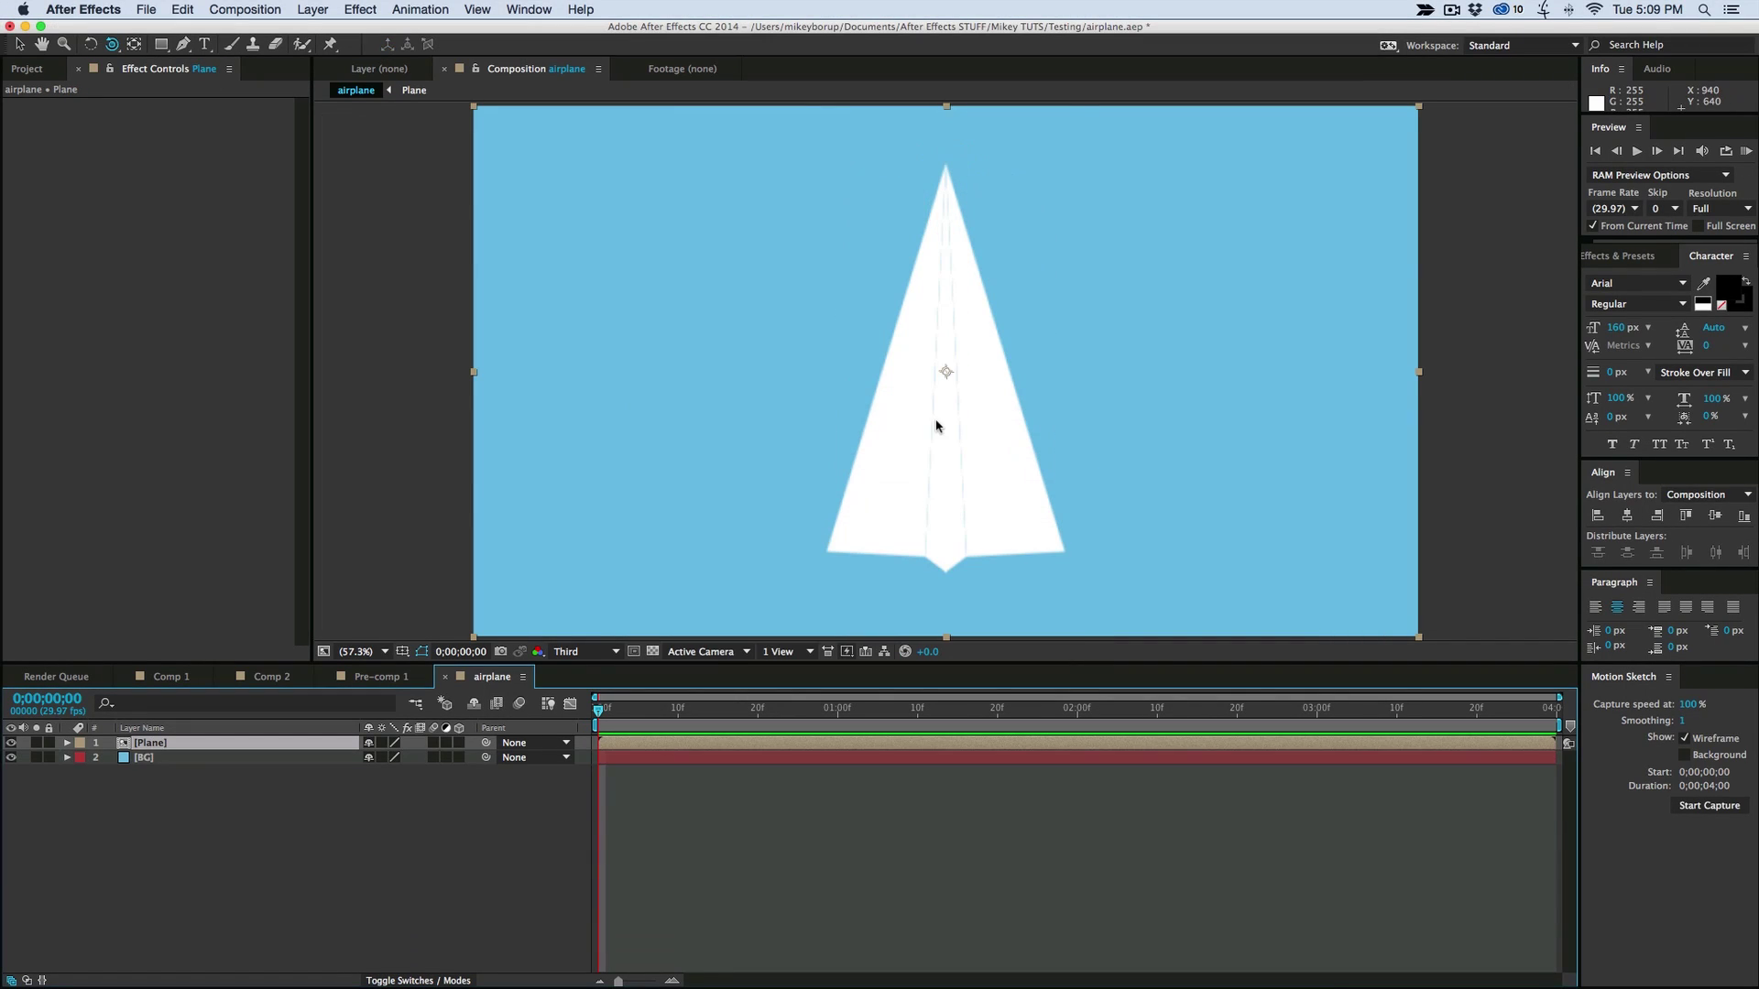
# Make the Plane layer 3D with collapsed transformations and tilt it back so the wings face up
pyautogui.click(381, 744)
pyautogui.click(460, 743)
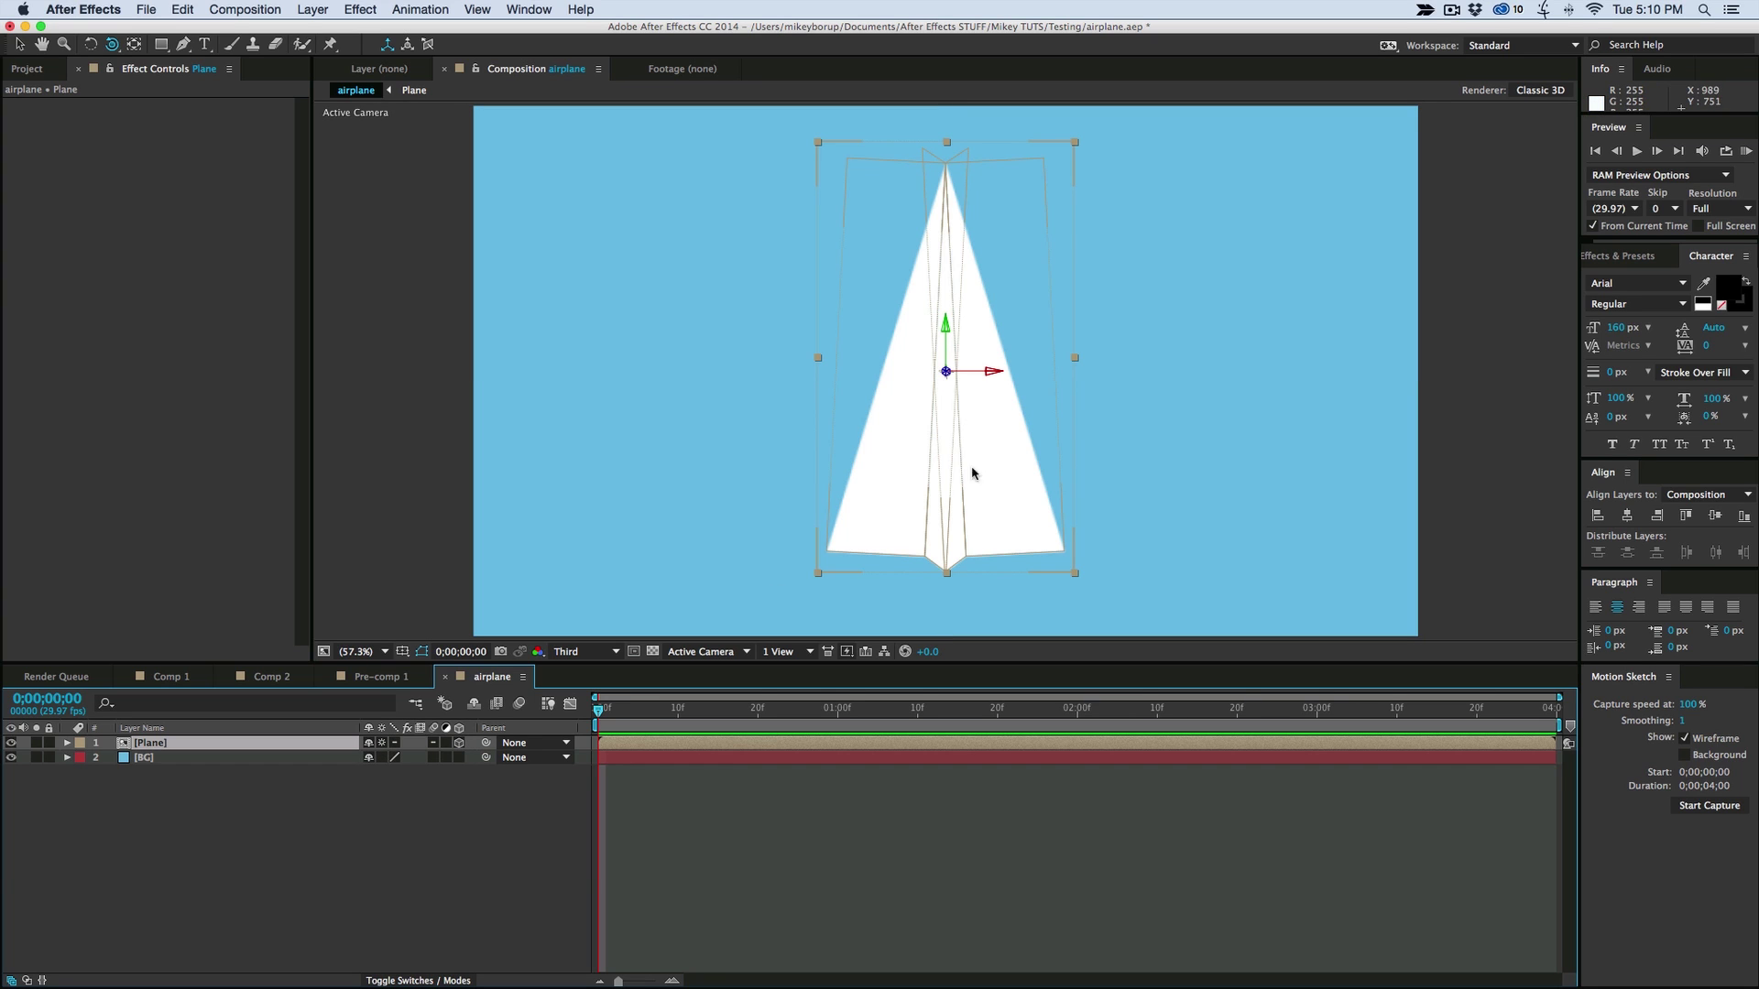
pyautogui.press('w')
pyautogui.moveTo(986, 483); pyautogui.dragTo(916, 401)
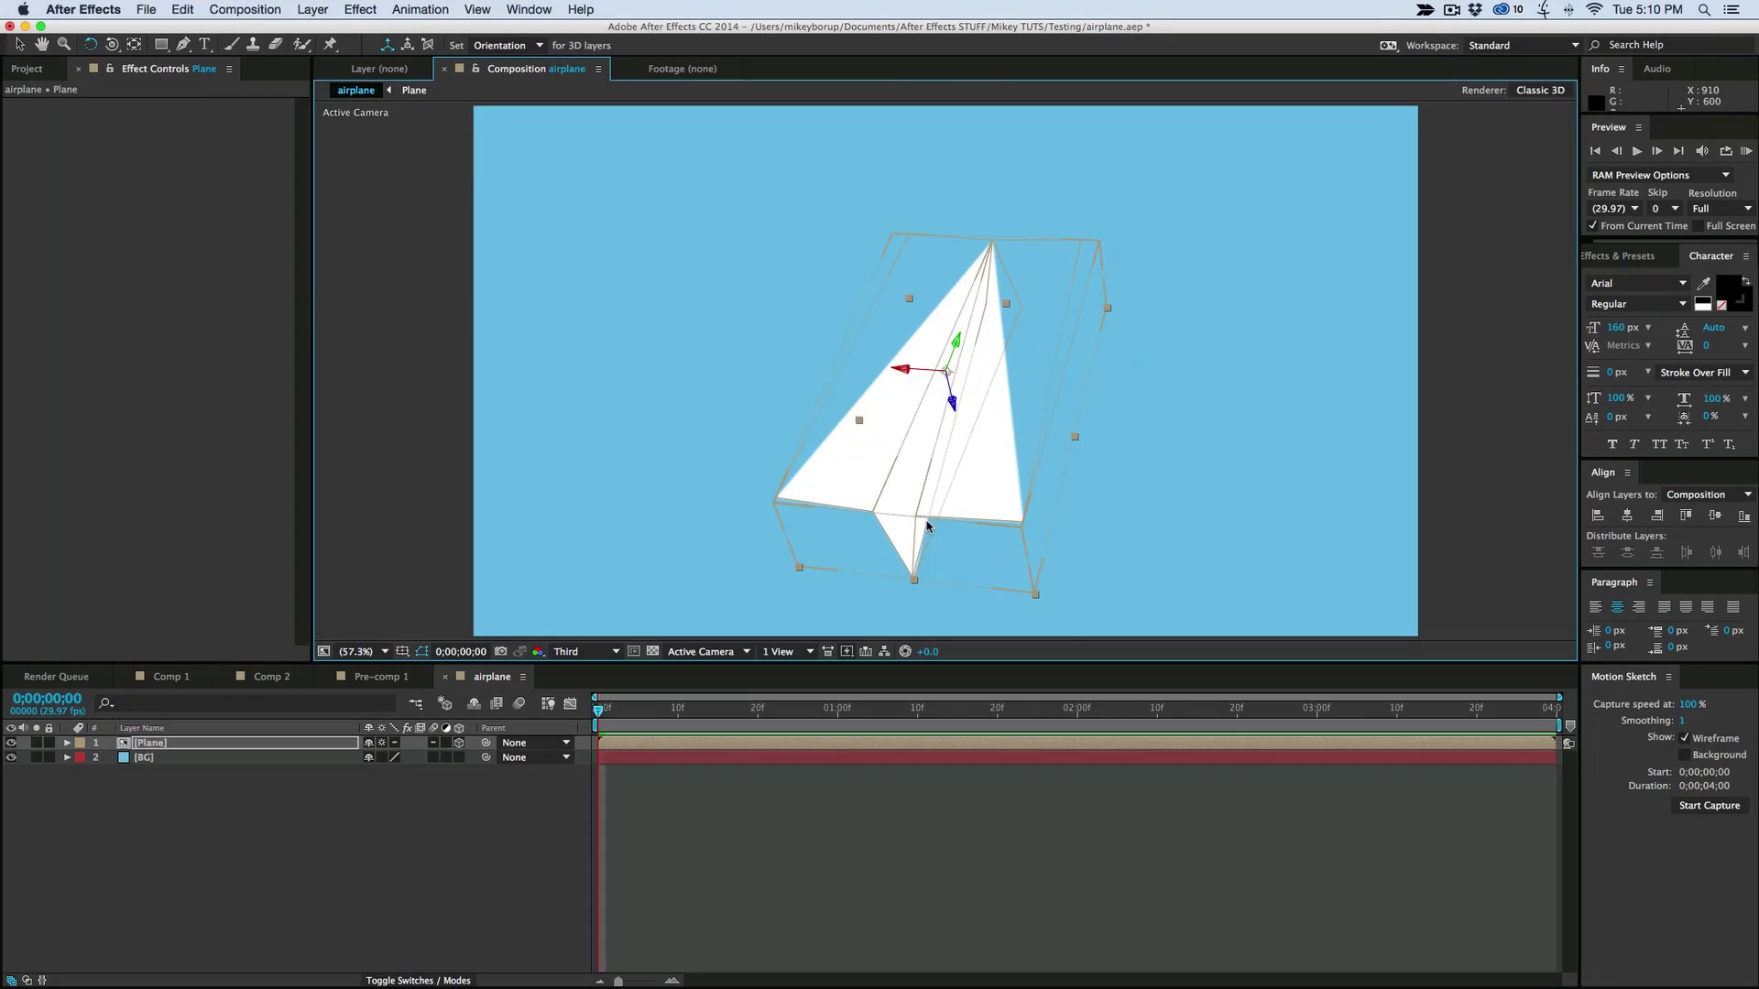
pyautogui.click(911, 850)
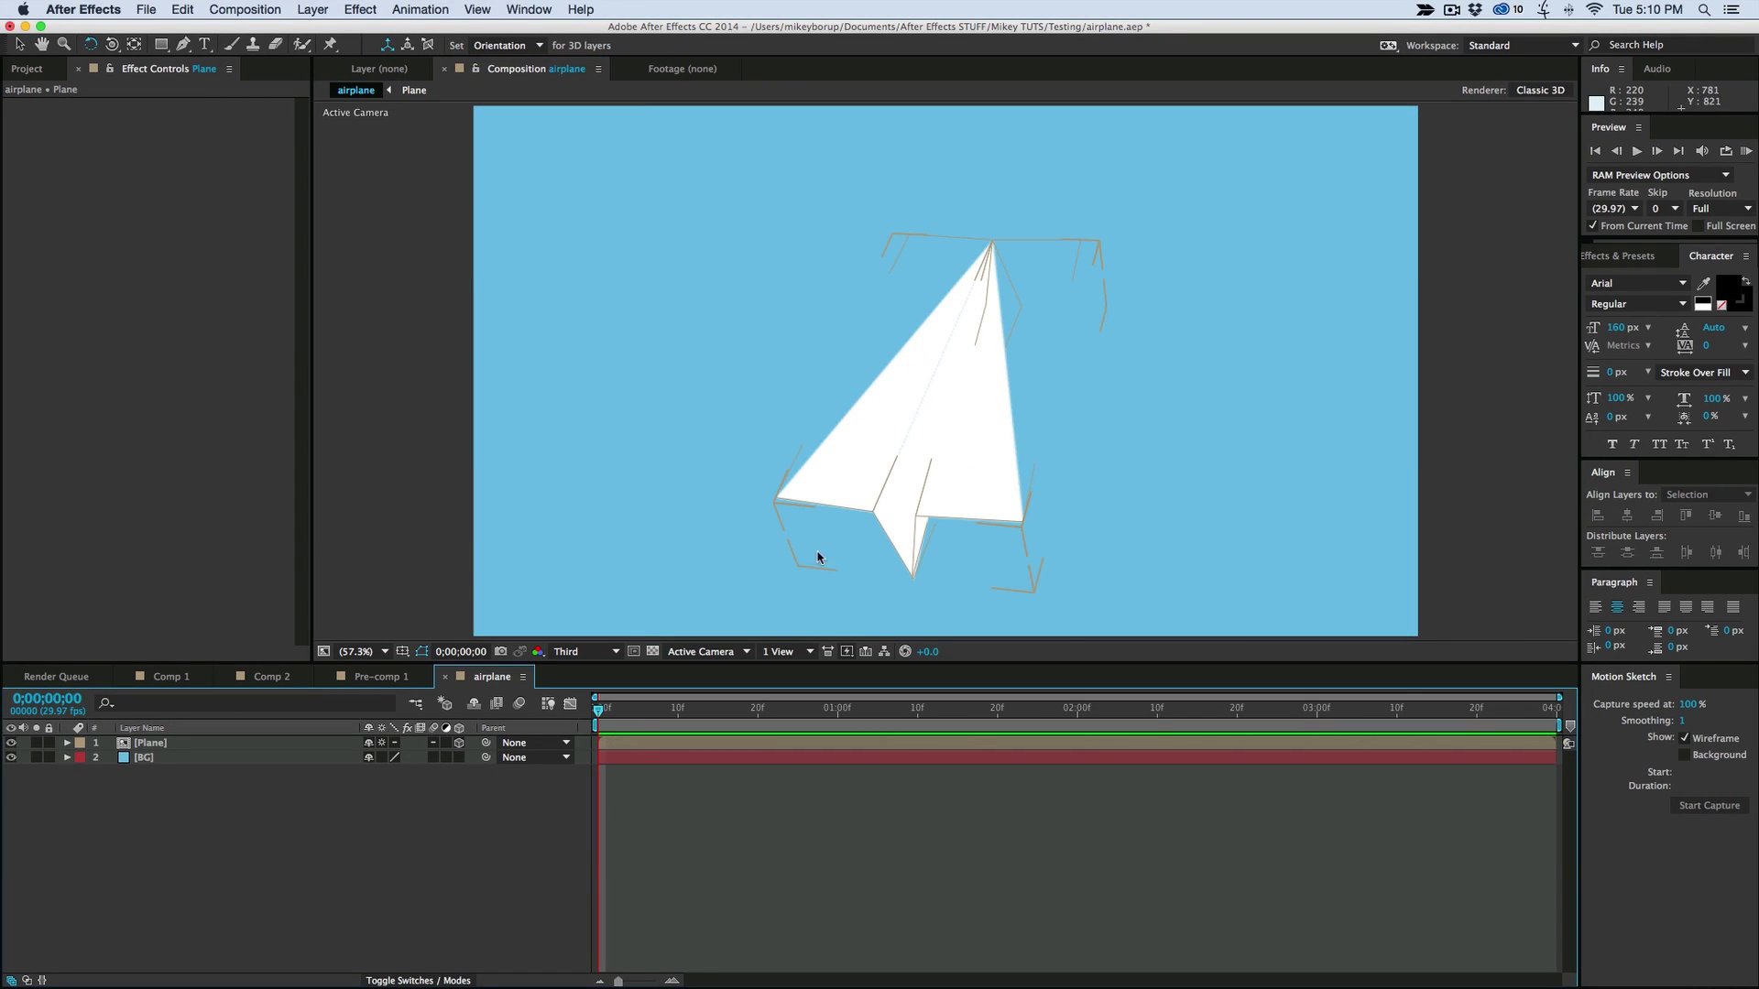
# Open the Plane precomp and show the anchor points of Body L and Body R
pyautogui.doubleClick(151, 743)
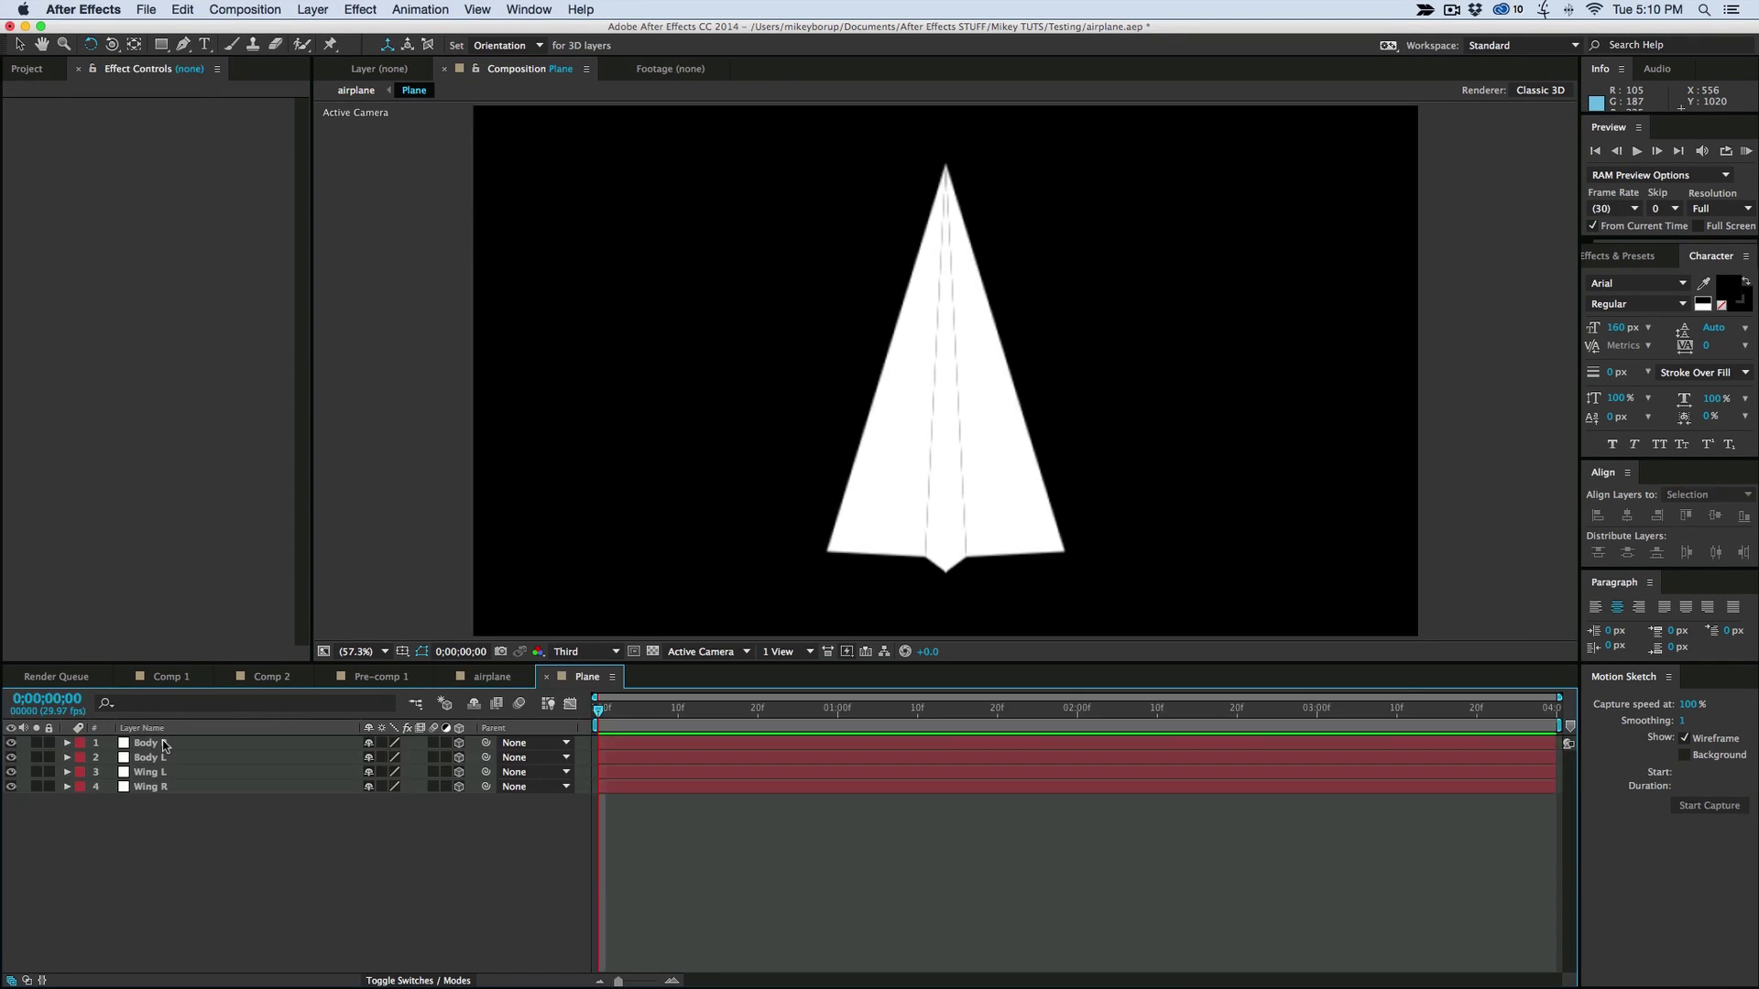
pyautogui.click(156, 758)
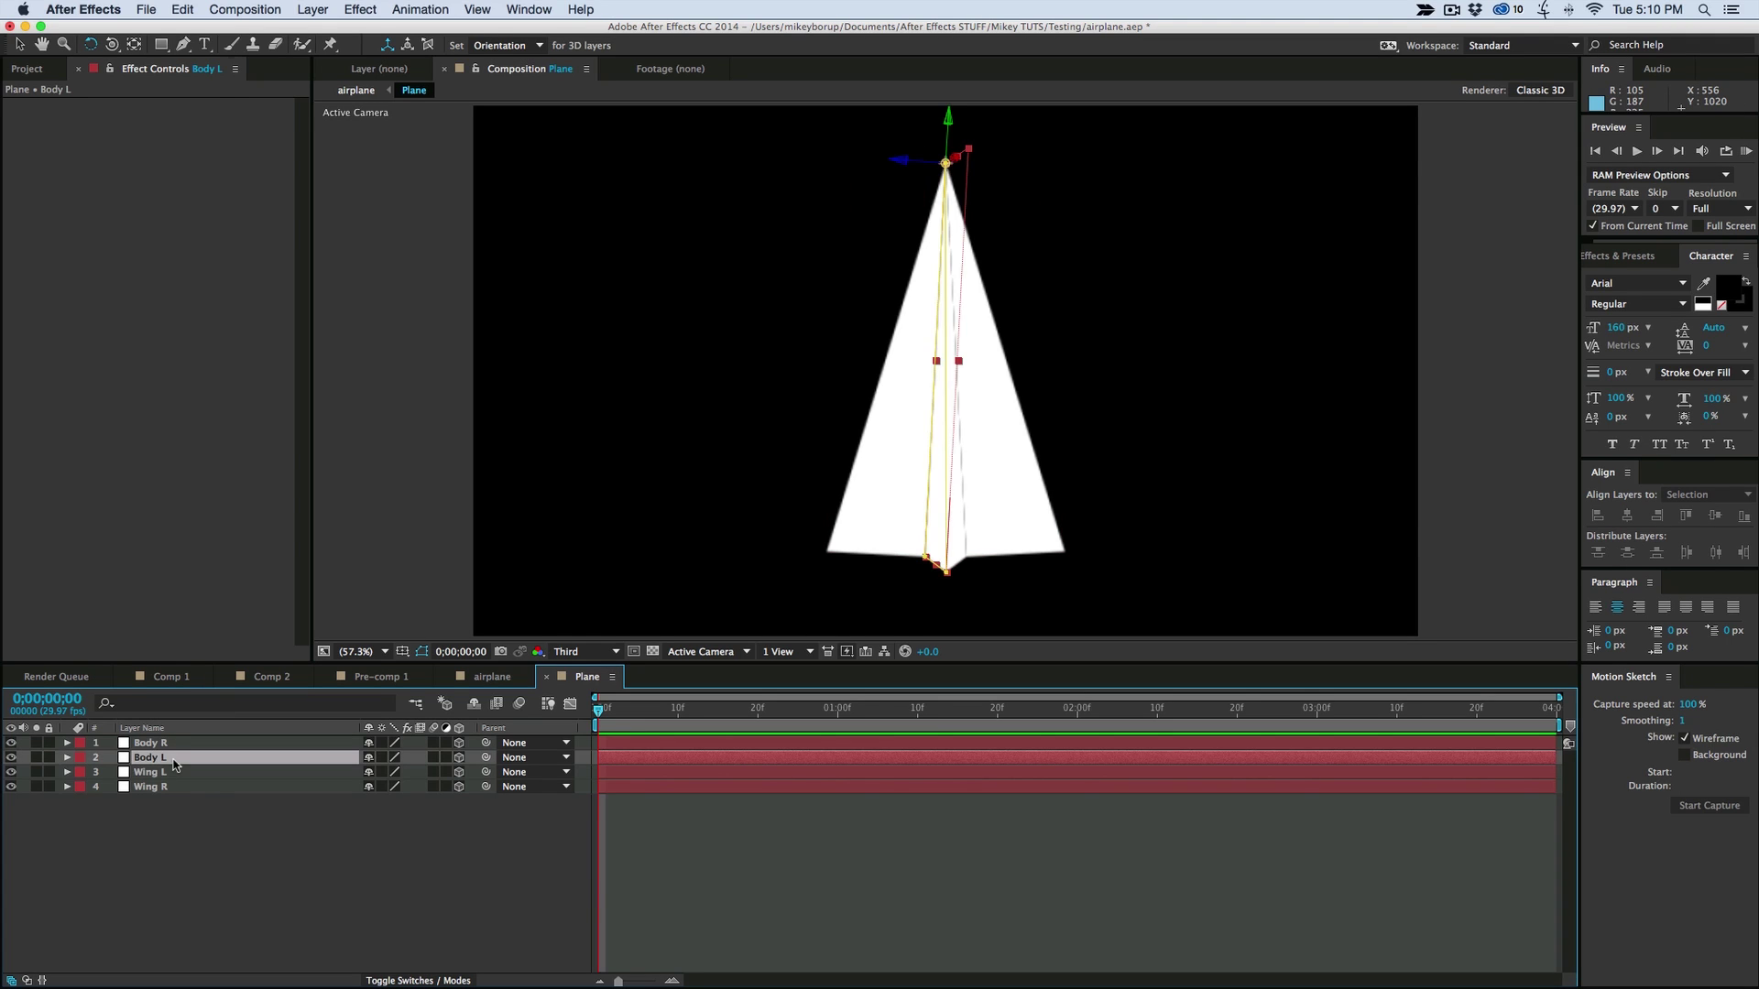
pyautogui.keyDown('shift'); pyautogui.click(174, 745); pyautogui.keyUp('shift')
pyautogui.press('a')
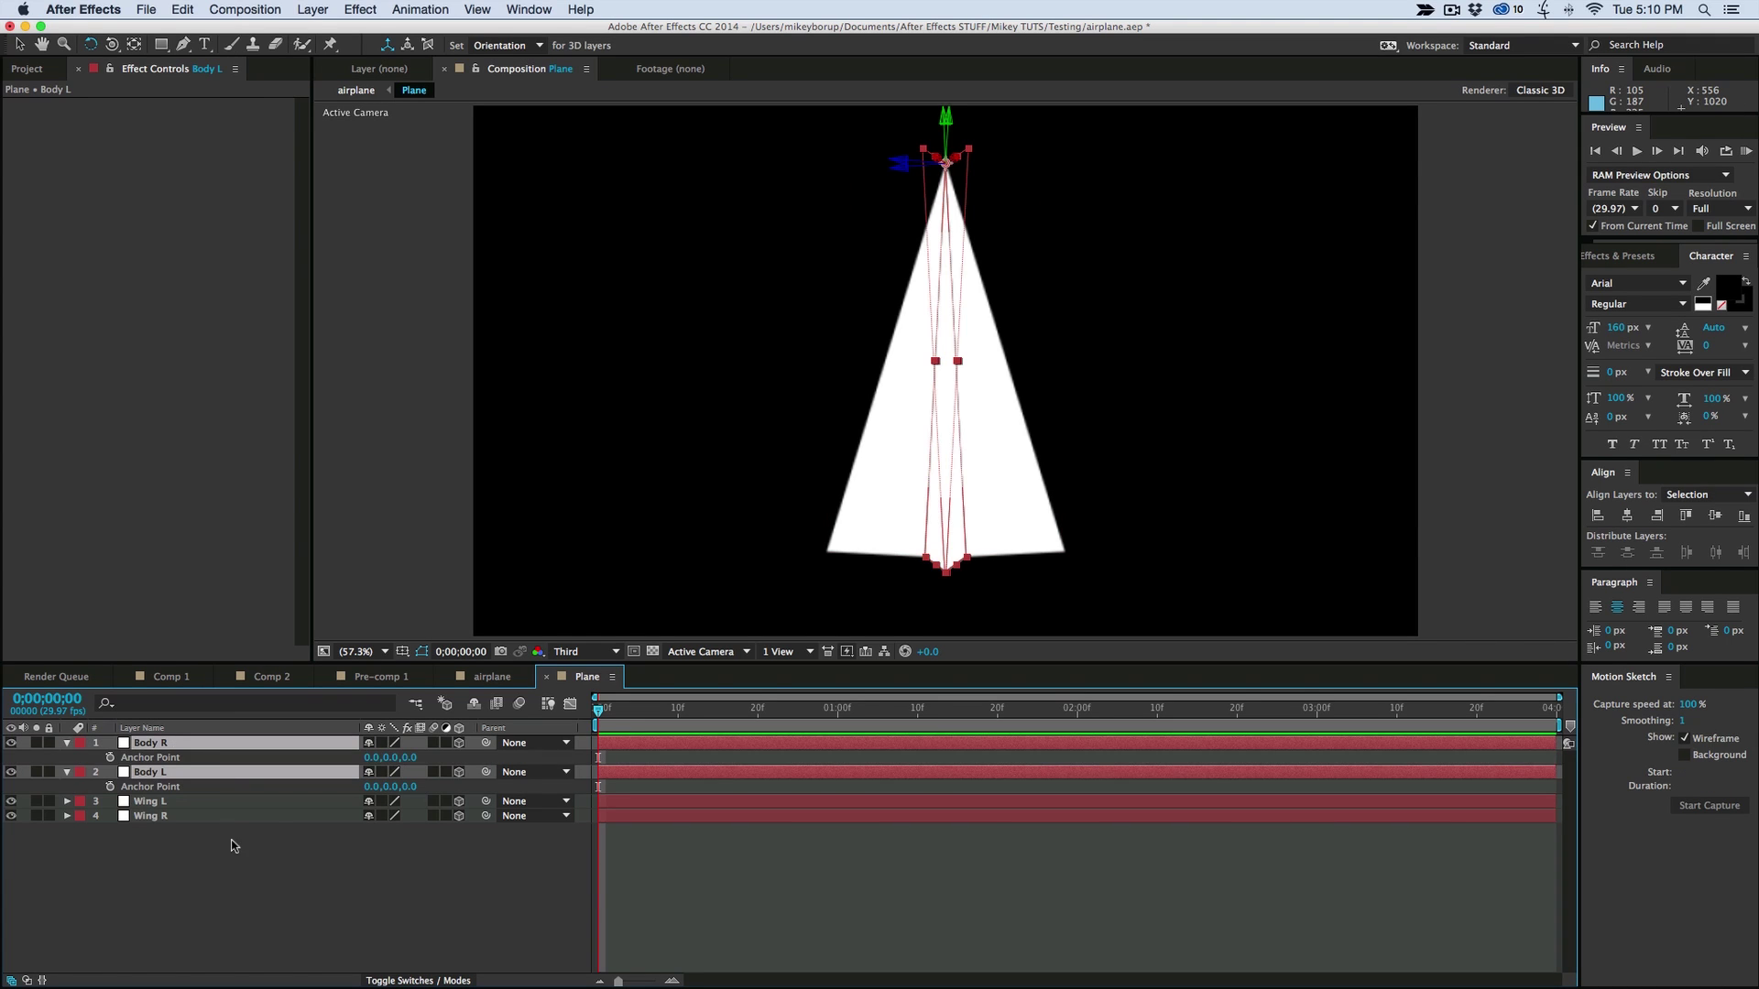
pyautogui.click(234, 845)
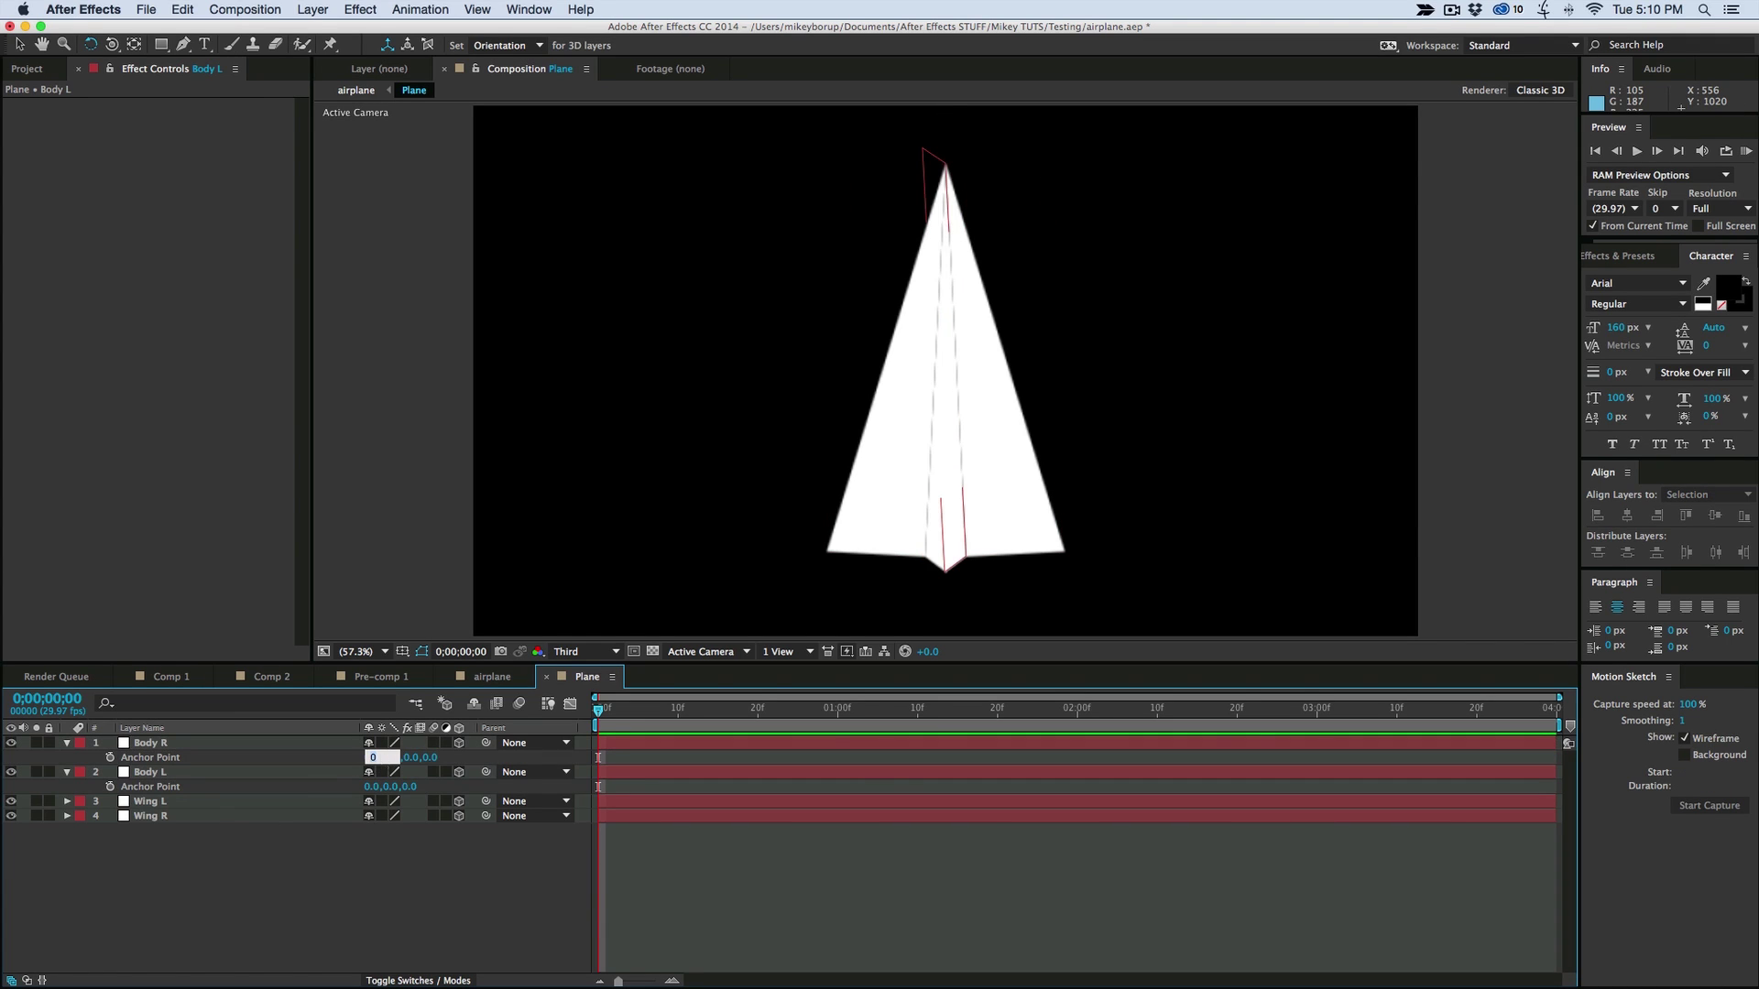
# Set the anchor points of Body R and Body L to 1, 1, 0
pyautogui.write('1')
pyautogui.press('Tab')
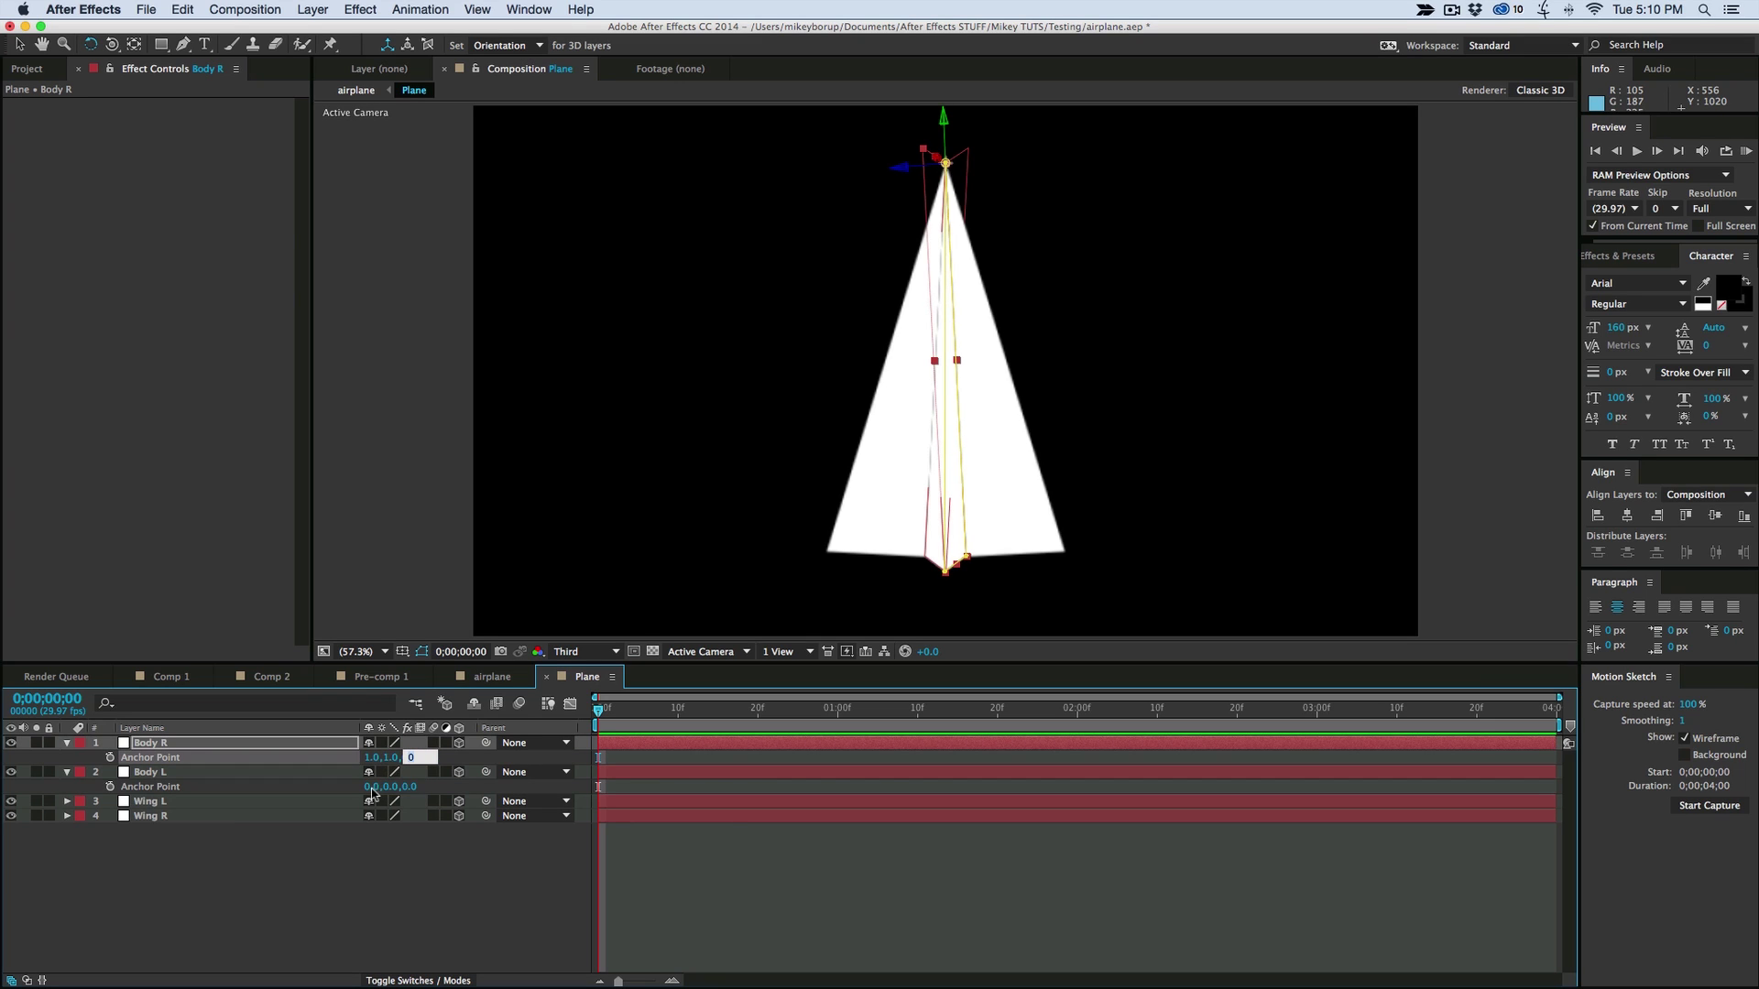
pyautogui.click(373, 785)
pyautogui.write('1')
pyautogui.press('Tab')
pyautogui.write('1')
pyautogui.press('Return')
pyautogui.click(822, 906)
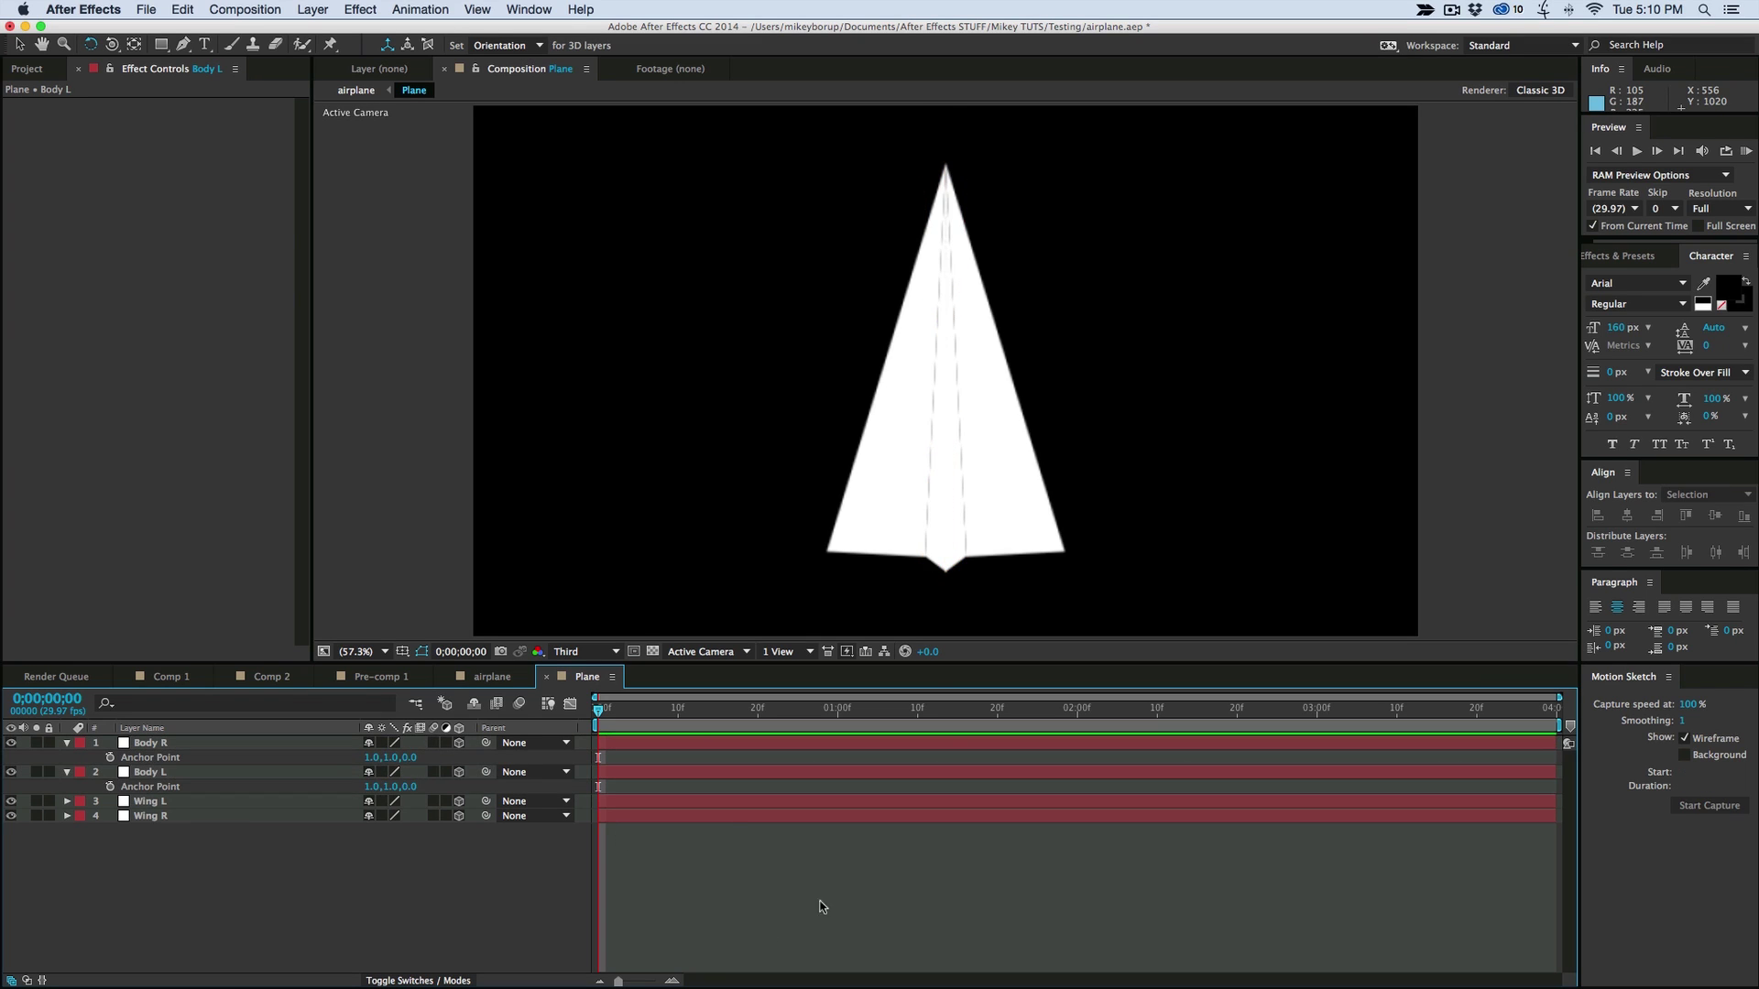
# Back in the airplane comp, rotate the plane to face forward
pyautogui.click(493, 677)
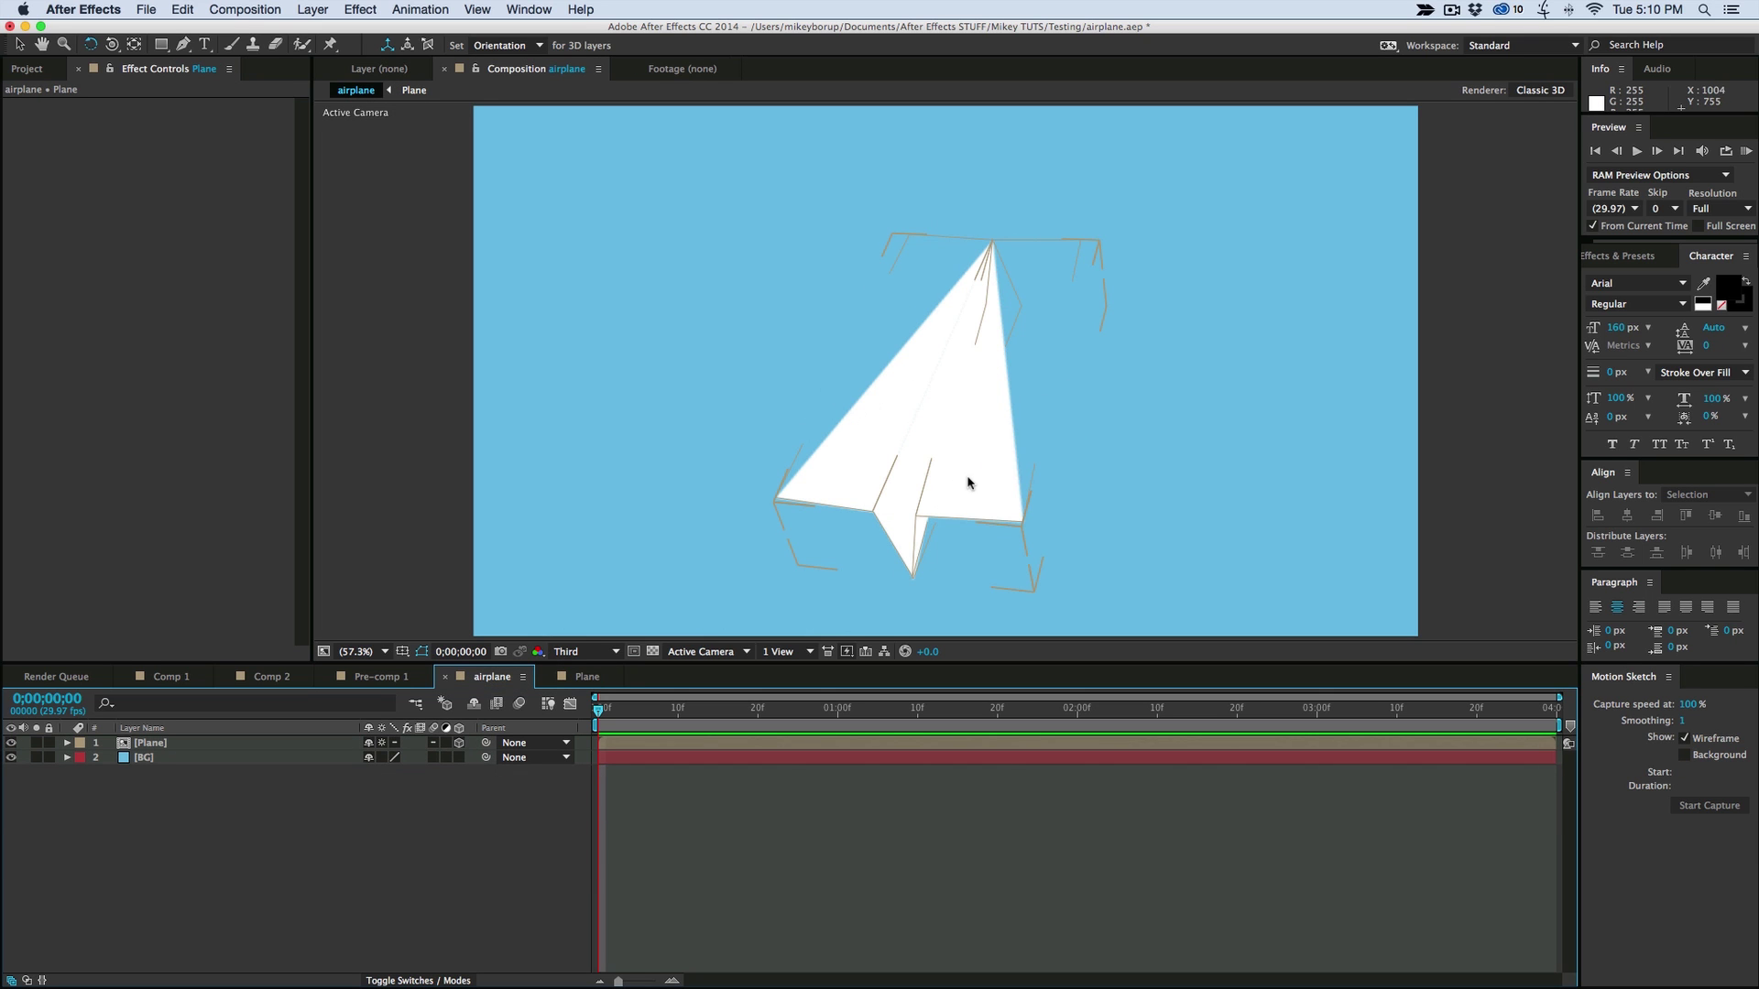
pyautogui.moveTo(915, 465); pyautogui.dragTo(945, 444)
pyautogui.scroll(-1, 939, 405)
# Add a new Spot light, Light 1, through Layer > New > Light
pyautogui.click(312, 10)
pyautogui.moveTo(321, 30)
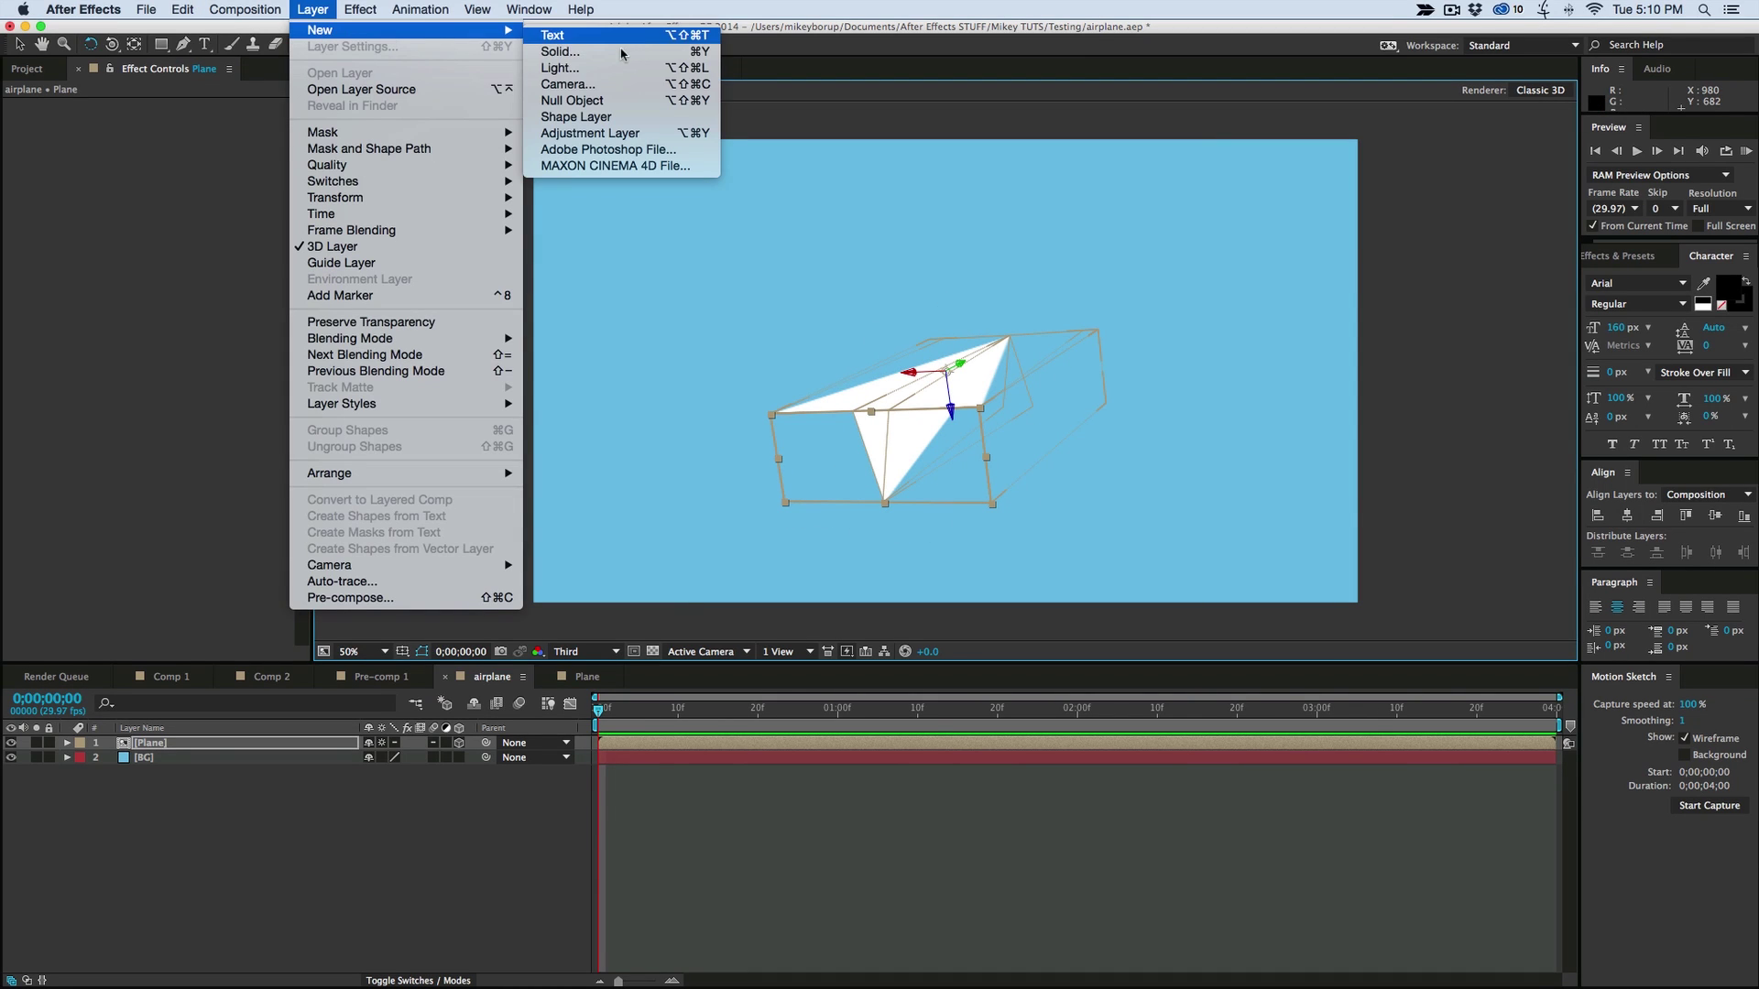
pyautogui.click(598, 71)
pyautogui.click(270, 267)
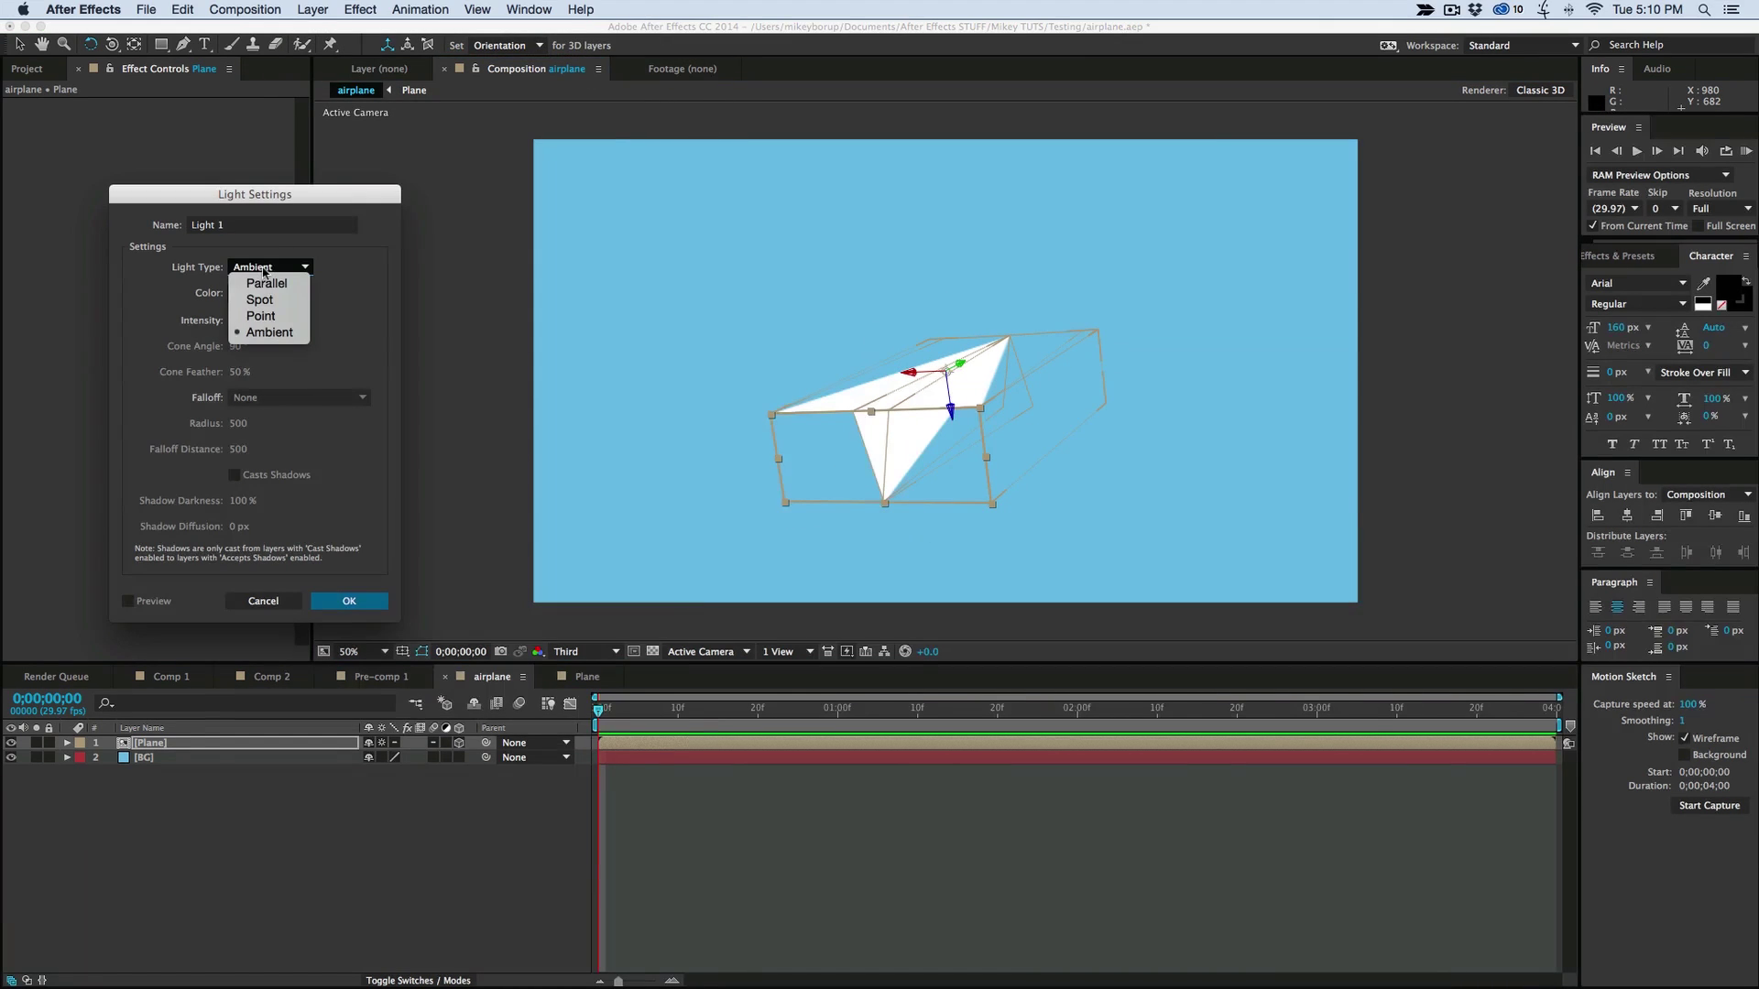
pyautogui.click(283, 302)
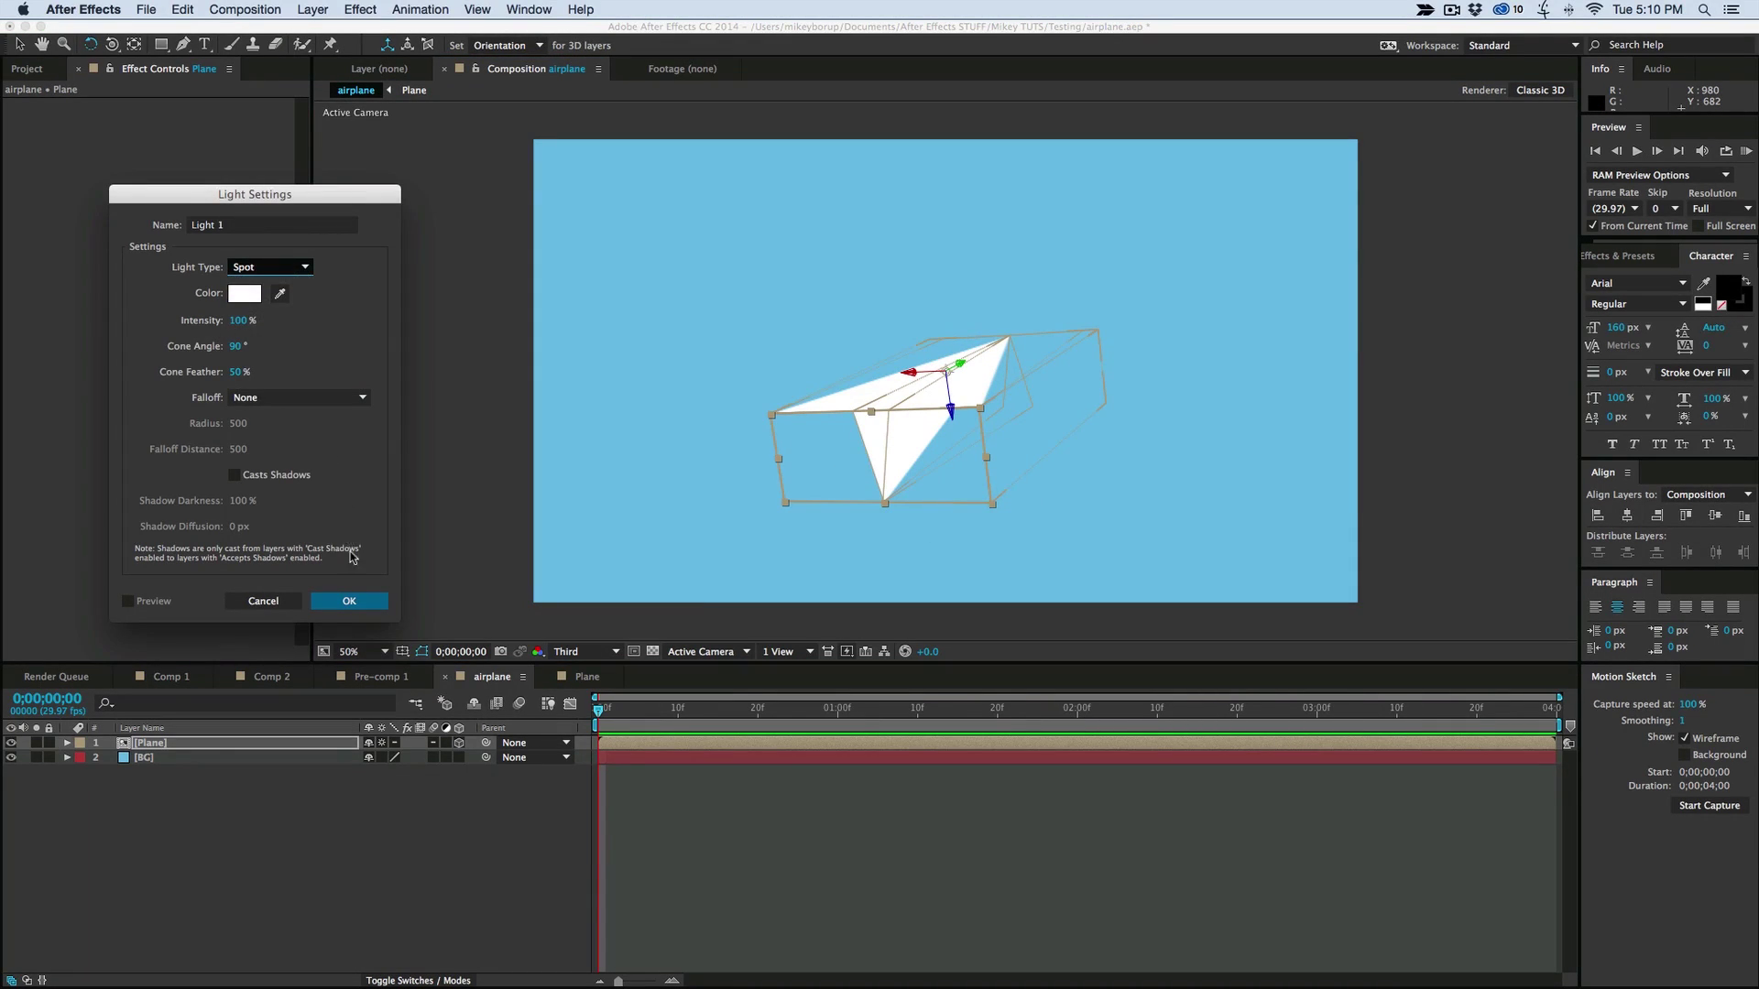
pyautogui.click(349, 600)
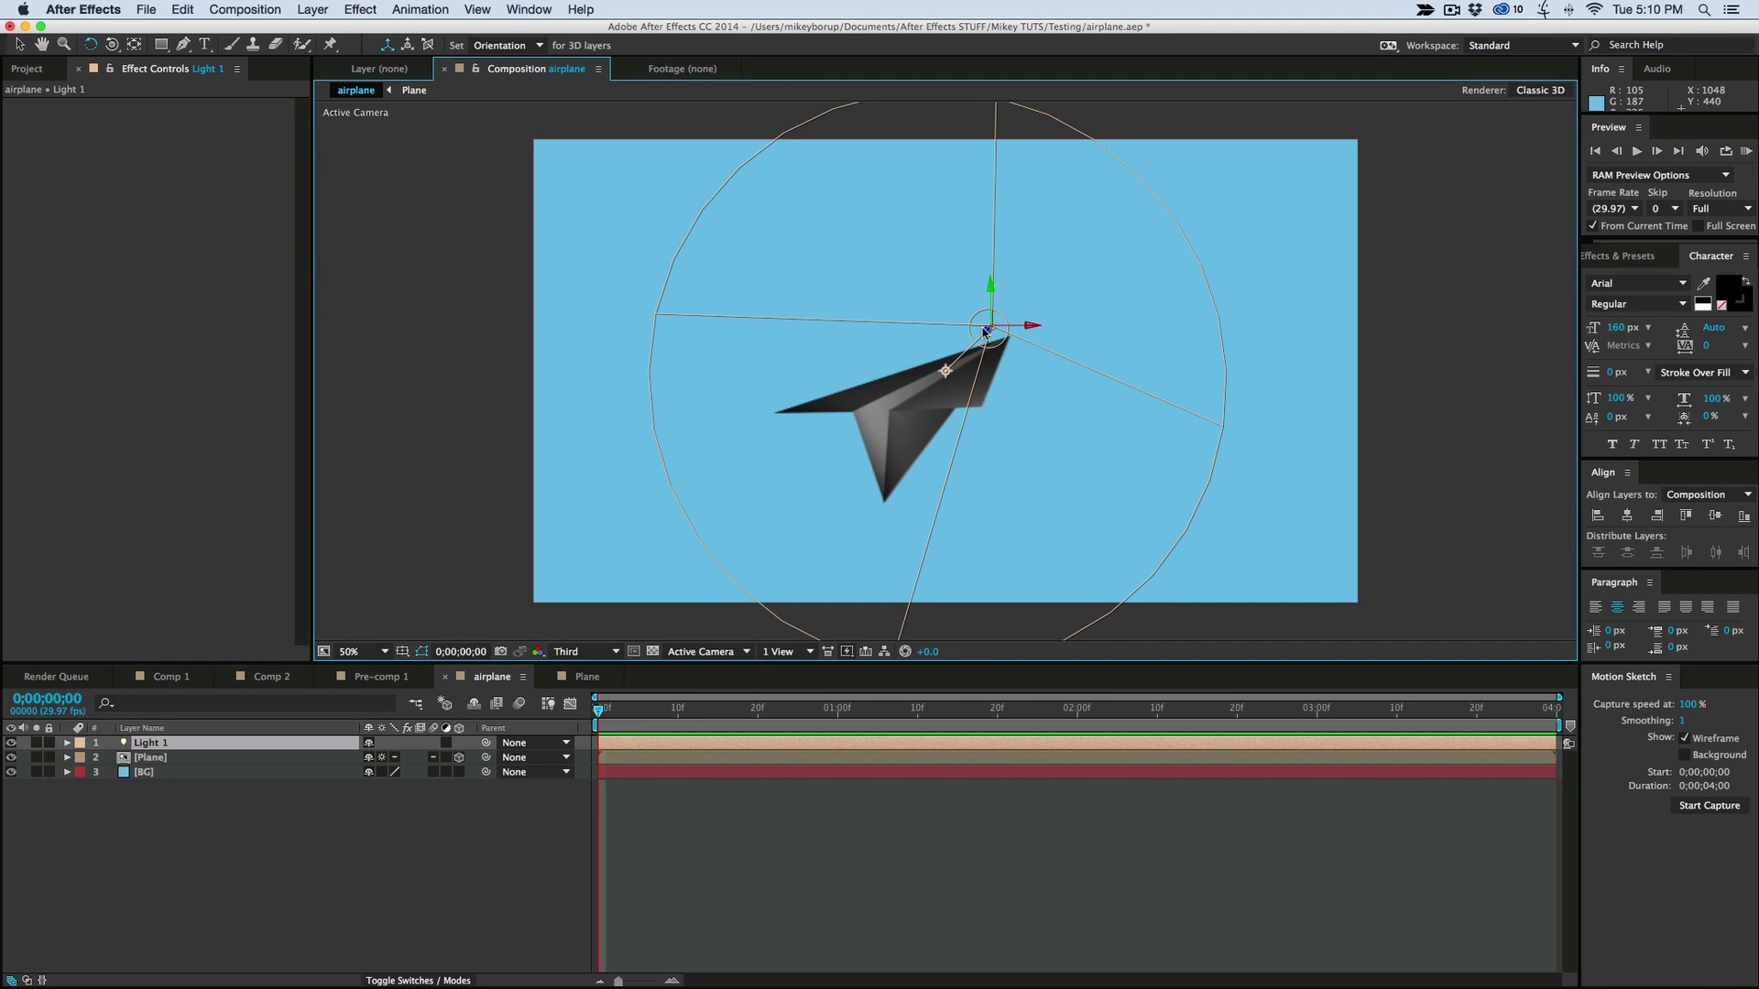
# Move Light 1 to the frame's upper right and rotate the plane to point upward
pyautogui.press('v')
pyautogui.moveTo(985, 330); pyautogui.dragTo(1325, 138)
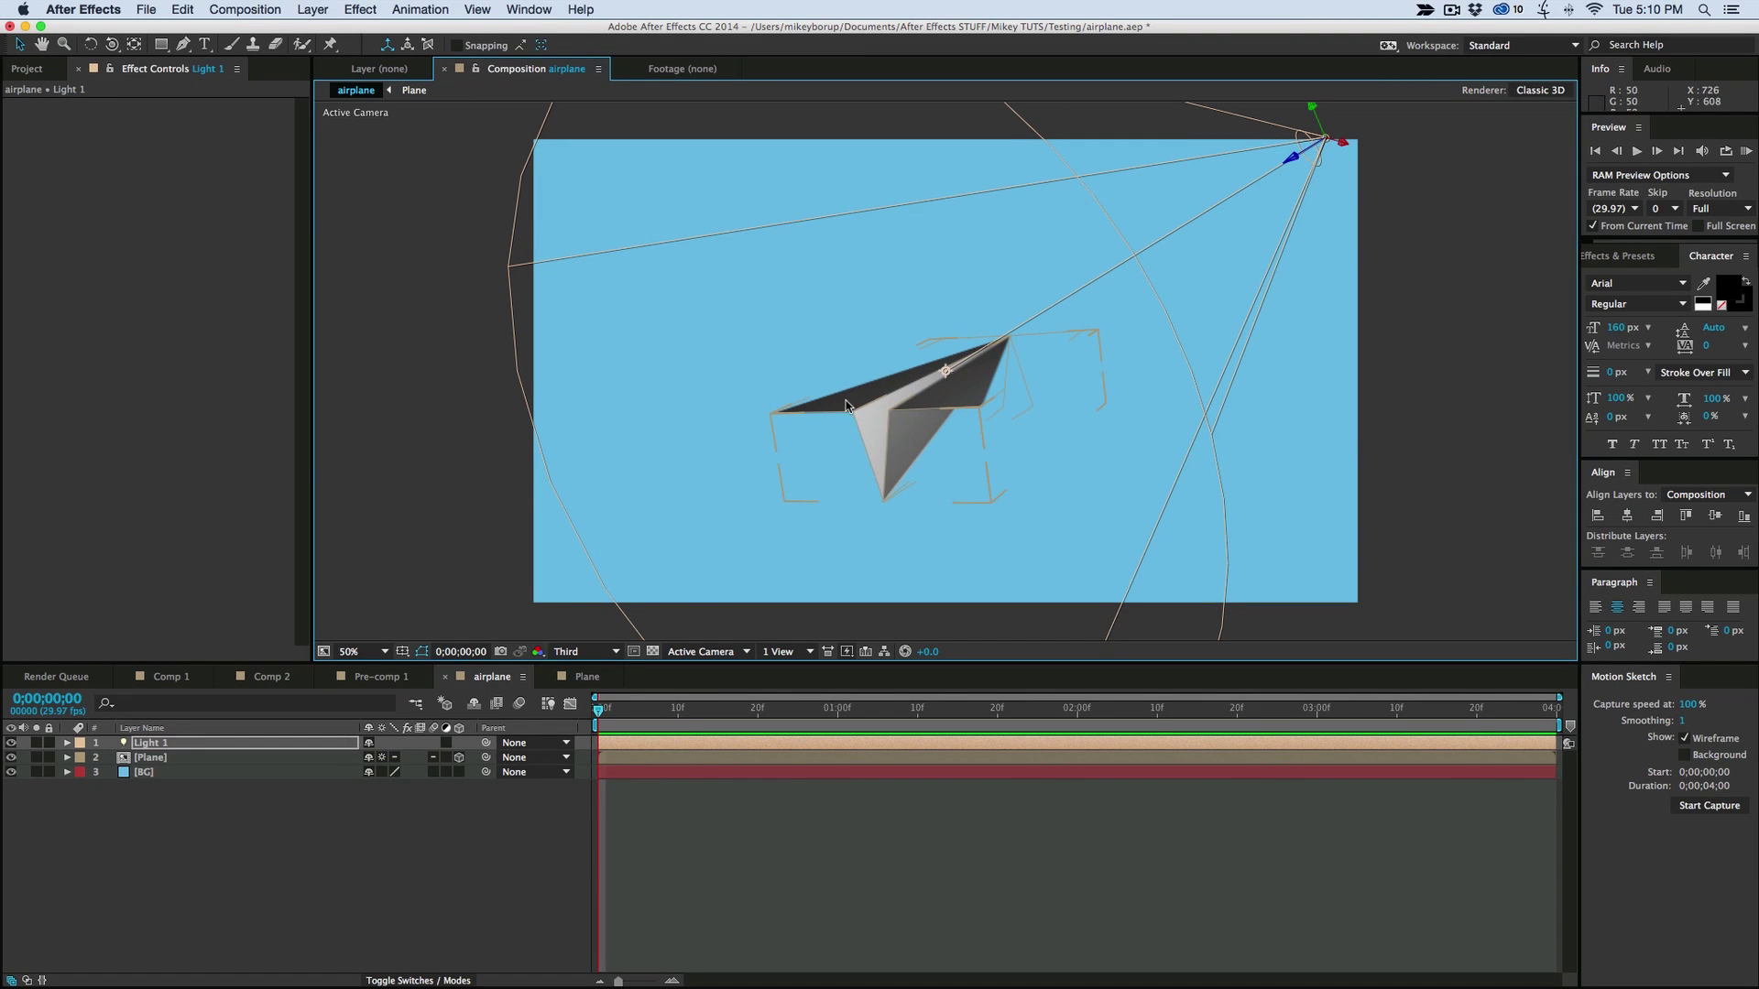
pyautogui.press('w')
pyautogui.moveTo(957, 440)
pyautogui.mouseDown()
pyautogui.moveTo(947, 398)
pyautogui.moveTo(957, 433)
pyautogui.moveTo(942, 438)
pyautogui.mouseUp()
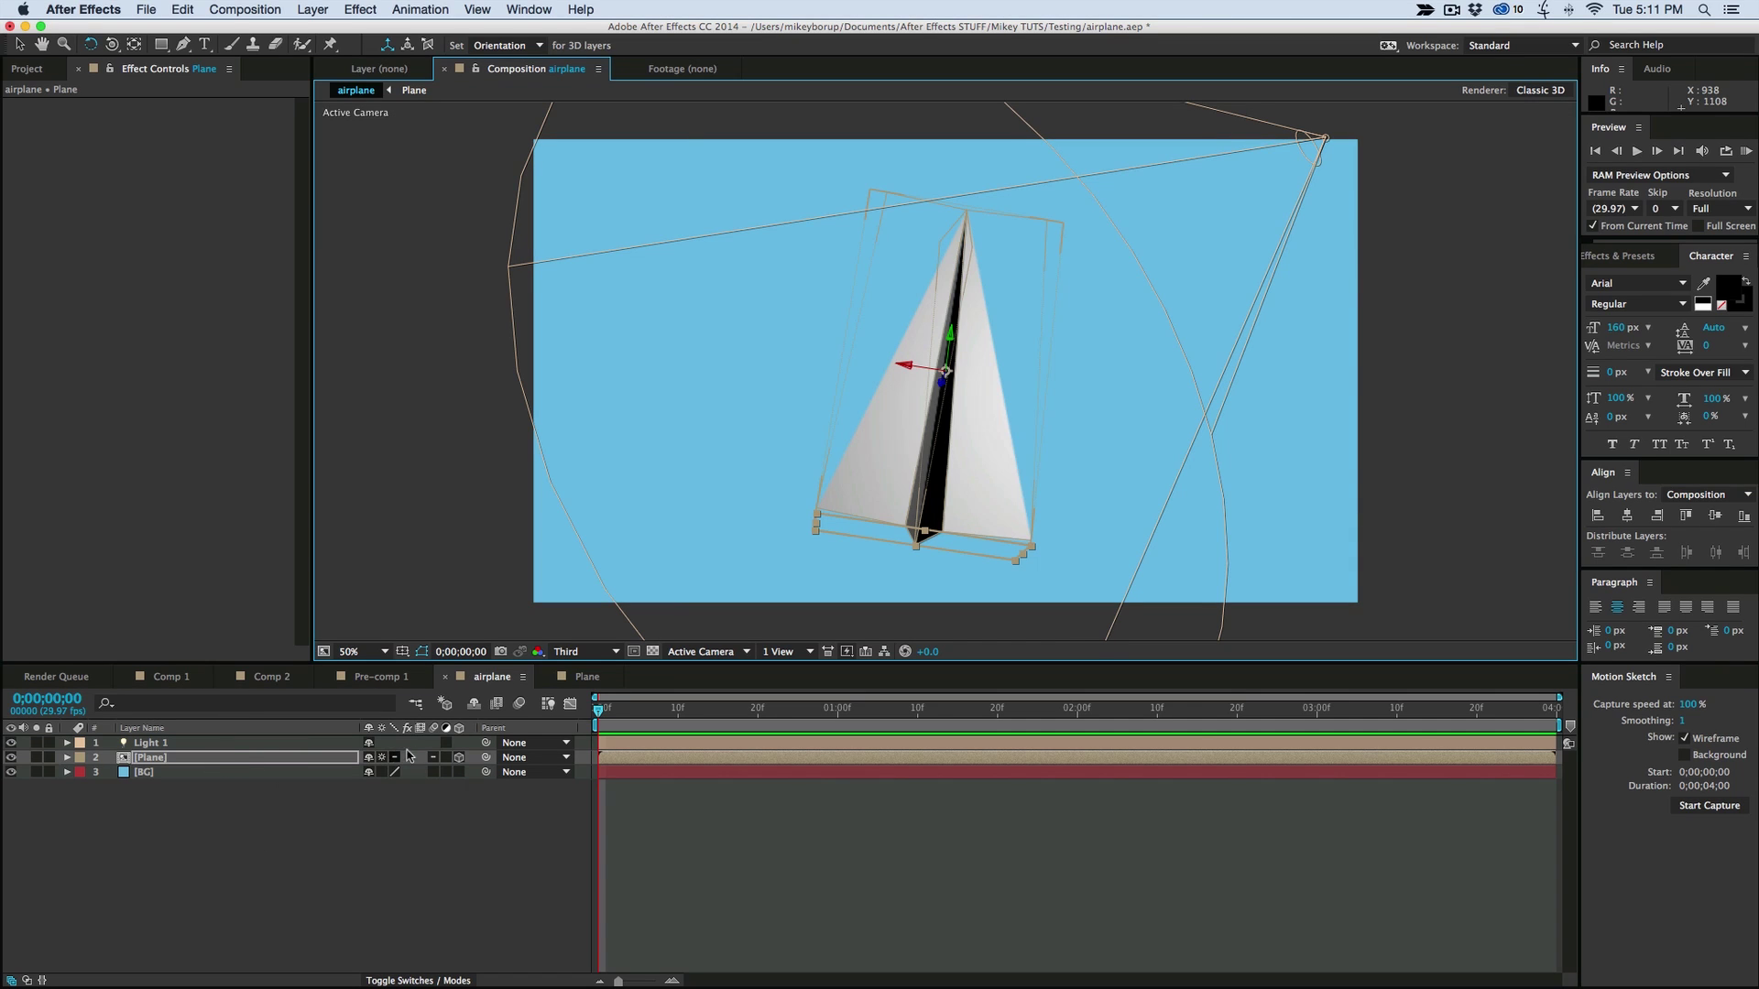
# Parent Light 1 to the Plane layer and rotate the plane to a new angle
pyautogui.moveTo(486, 747); pyautogui.dragTo(203, 760)
pyautogui.click(996, 490)
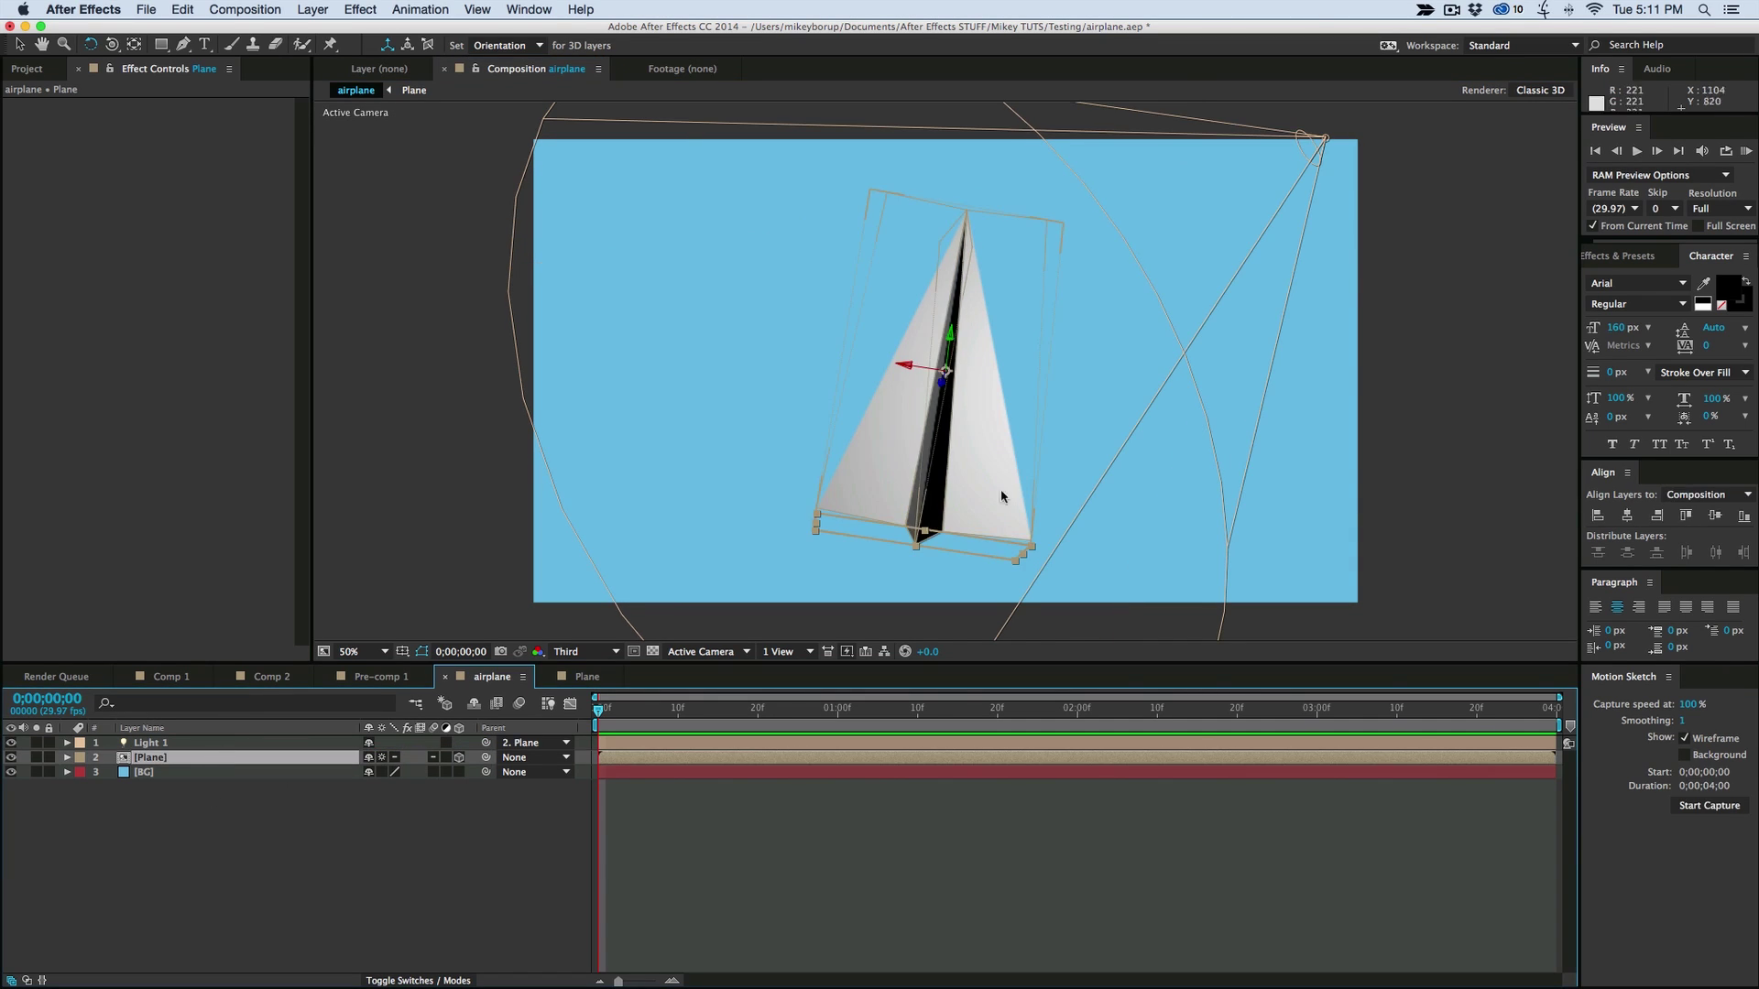
pyautogui.moveTo(990, 472)
pyautogui.mouseDown()
pyautogui.moveTo(954, 412)
pyautogui.moveTo(980, 494)
pyautogui.moveTo(1017, 430)
pyautogui.moveTo(977, 467)
pyautogui.moveTo(1027, 466)
pyautogui.moveTo(989, 436)
pyautogui.moveTo(974, 443)
pyautogui.moveTo(989, 476)
pyautogui.moveTo(990, 423)
pyautogui.moveTo(989, 458)
pyautogui.mouseUp()
# Duplicate Light 1 as Light 2, move it below-left of the plane, and rotate the plane
pyautogui.click(142, 747)
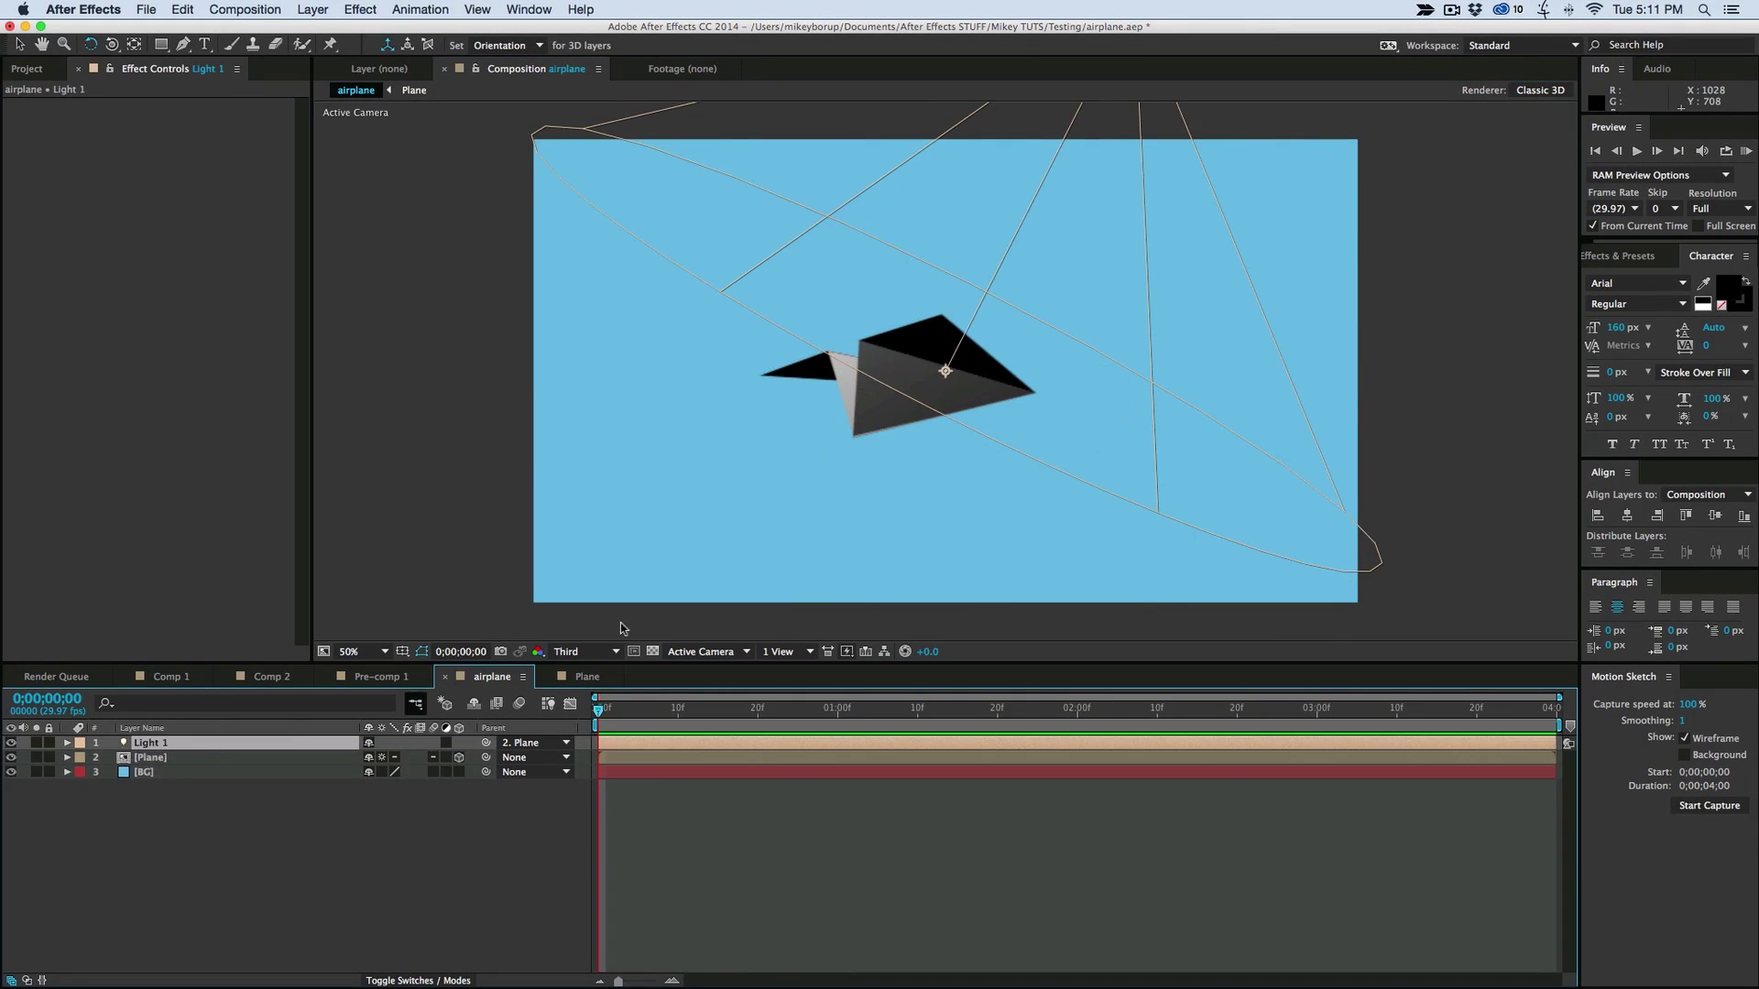
pyautogui.press('super+d')
pyautogui.press(',')
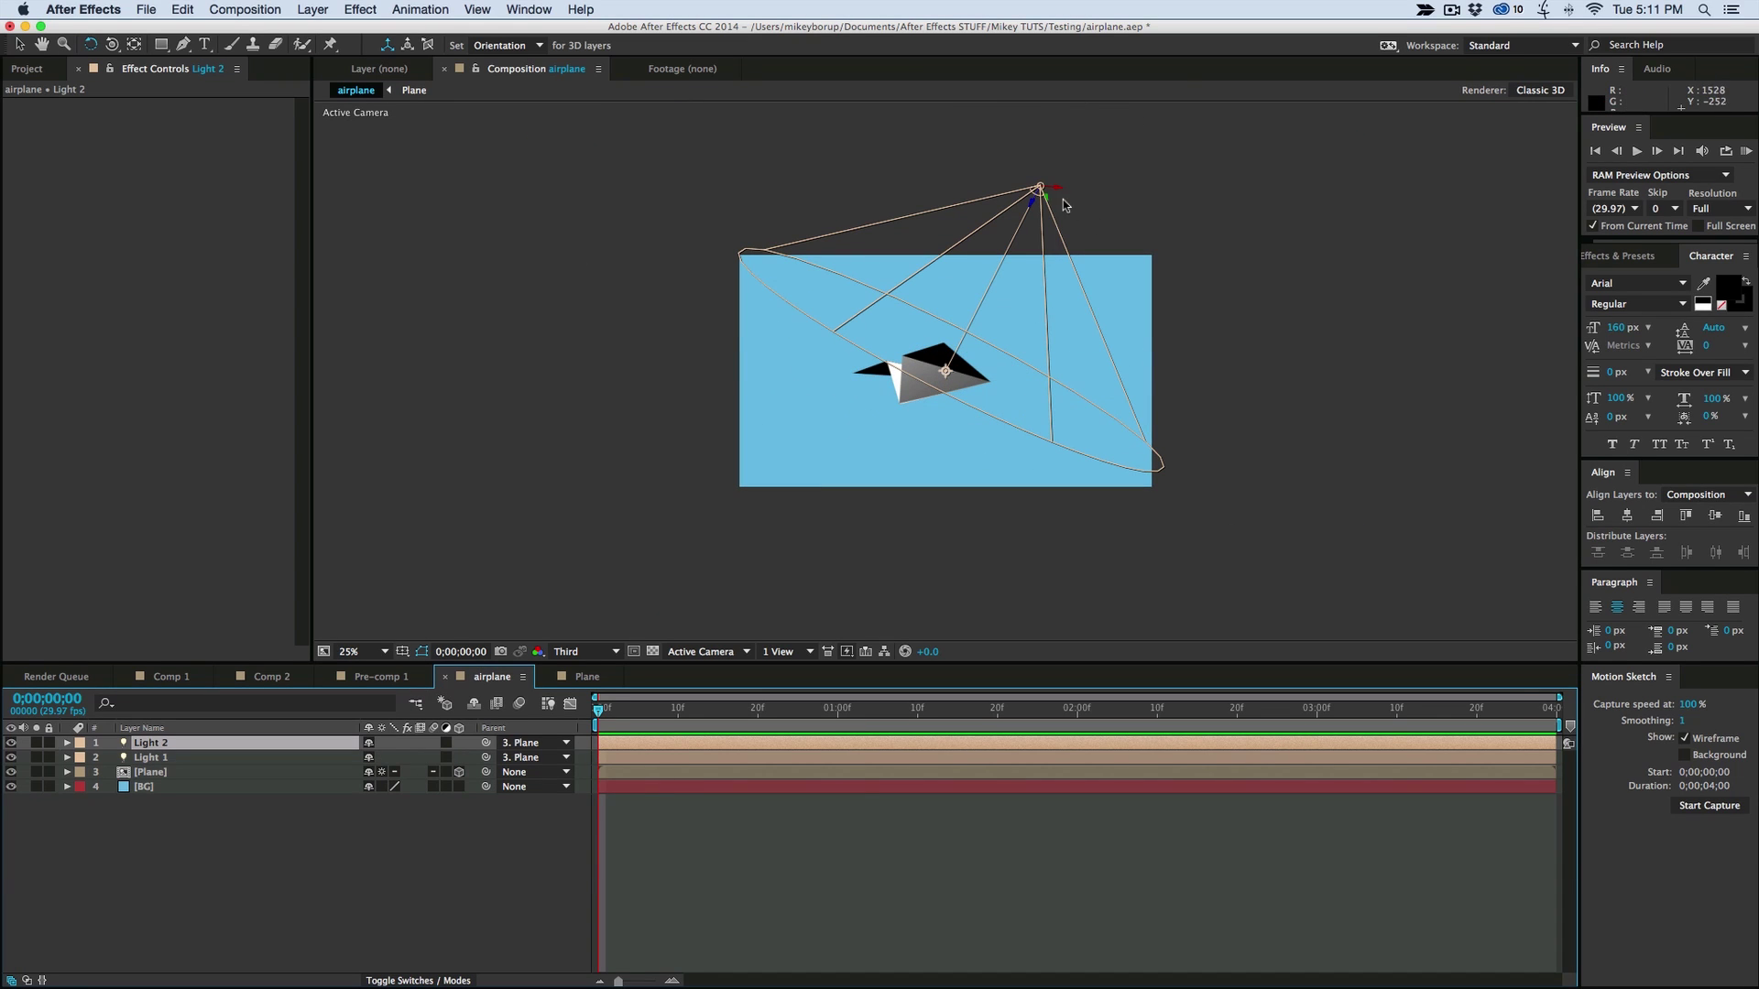
pyautogui.press('v')
pyautogui.moveTo(1043, 197)
pyautogui.mouseDown()
pyautogui.moveTo(1029, 330)
pyautogui.moveTo(1041, 197)
pyautogui.moveTo(943, 283)
pyautogui.moveTo(855, 452)
pyautogui.moveTo(838, 509)
pyautogui.moveTo(851, 641)
pyautogui.mouseUp()
pyautogui.press('w')
pyautogui.moveTo(932, 412); pyautogui.dragTo(879, 403)
pyautogui.click(312, 9)
pyautogui.moveTo(320, 30)
pyautogui.click(620, 73)
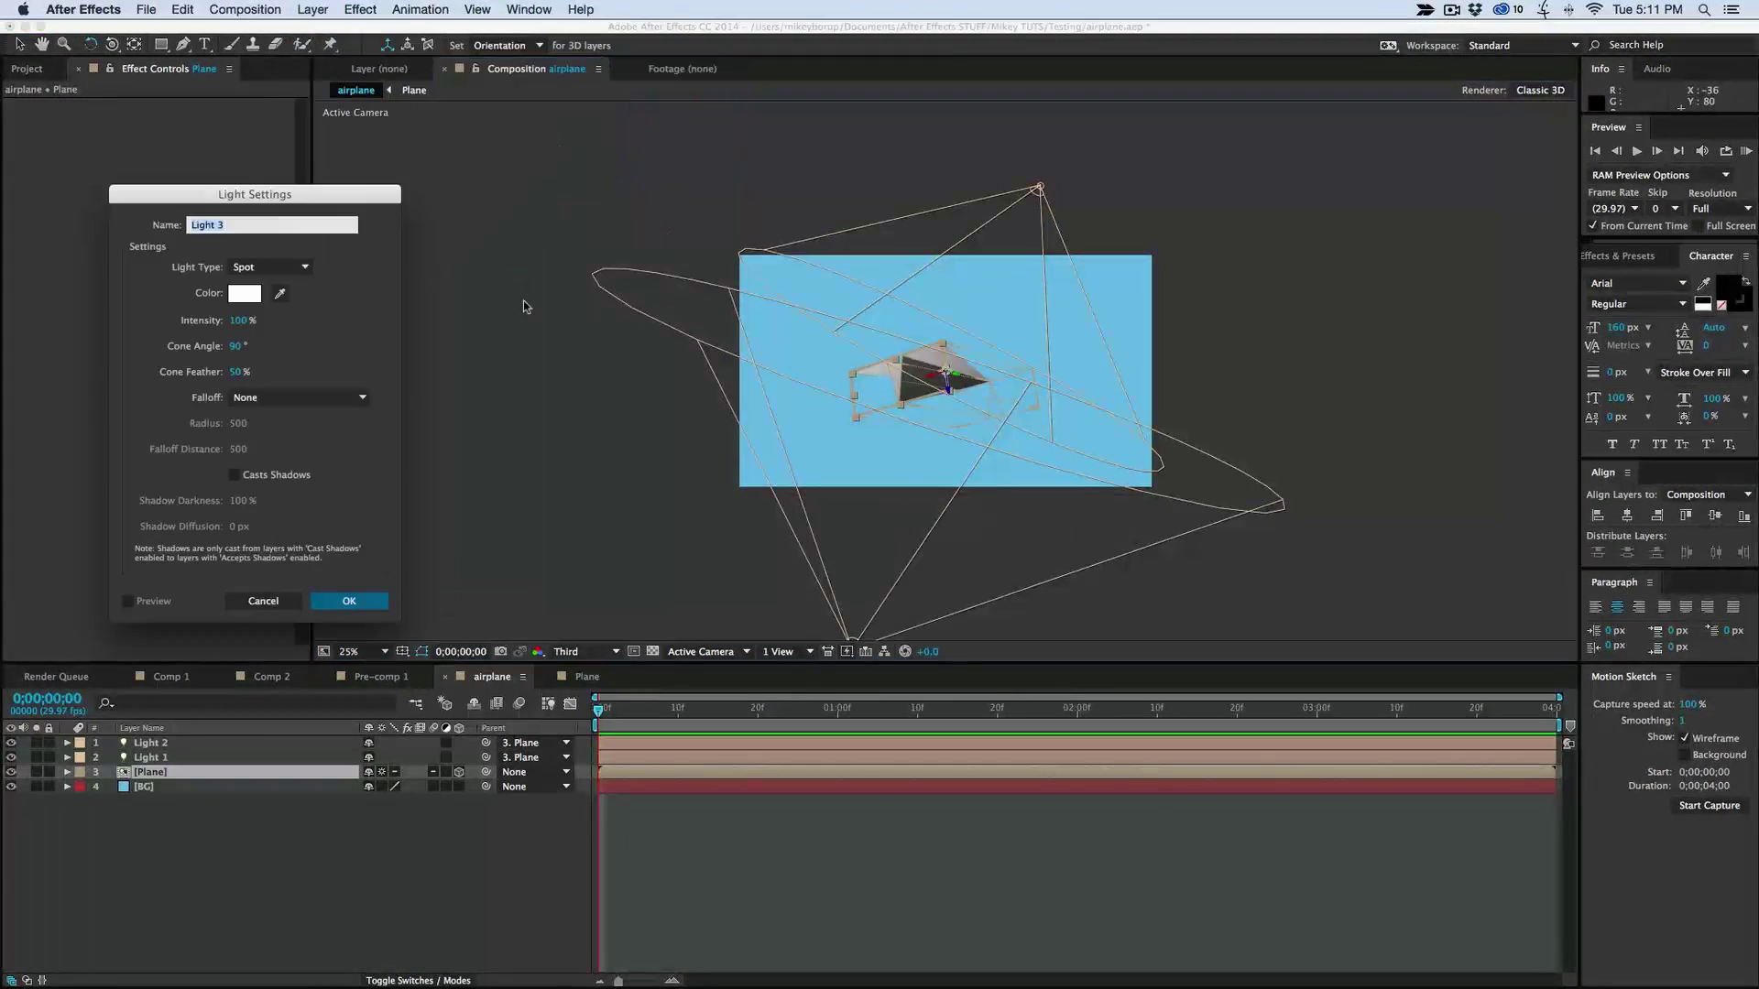
pyautogui.click(271, 267)
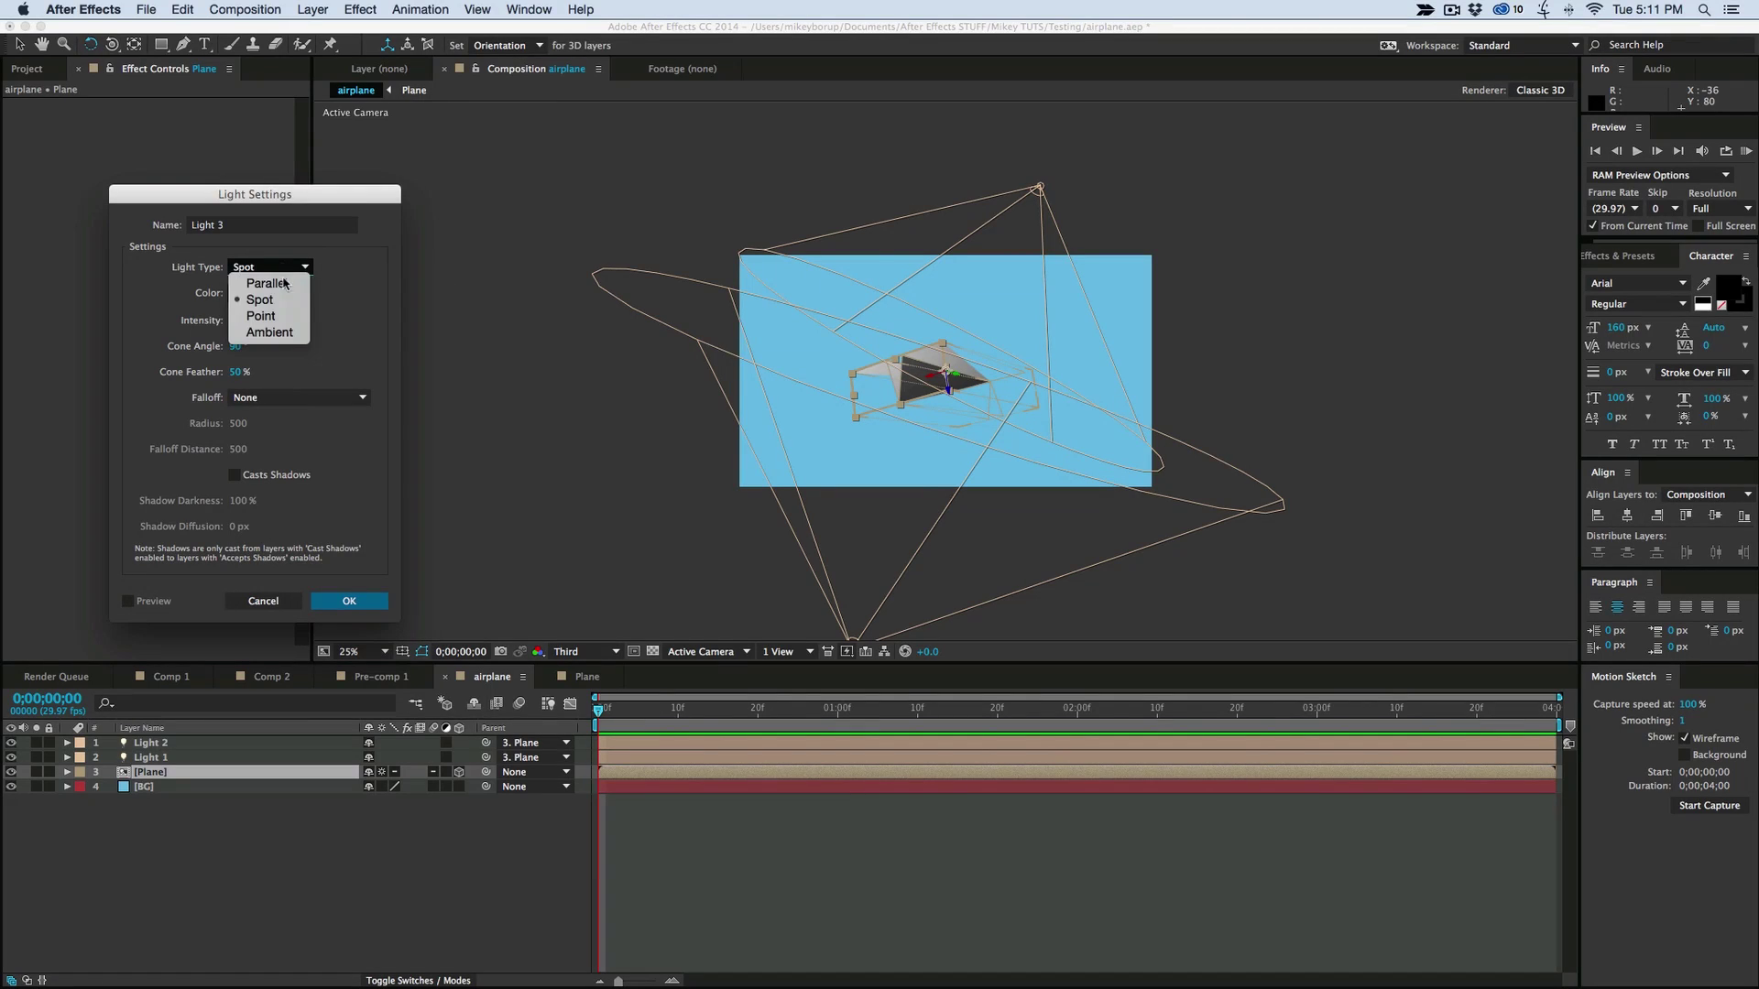
pyautogui.click(277, 334)
pyautogui.click(239, 321)
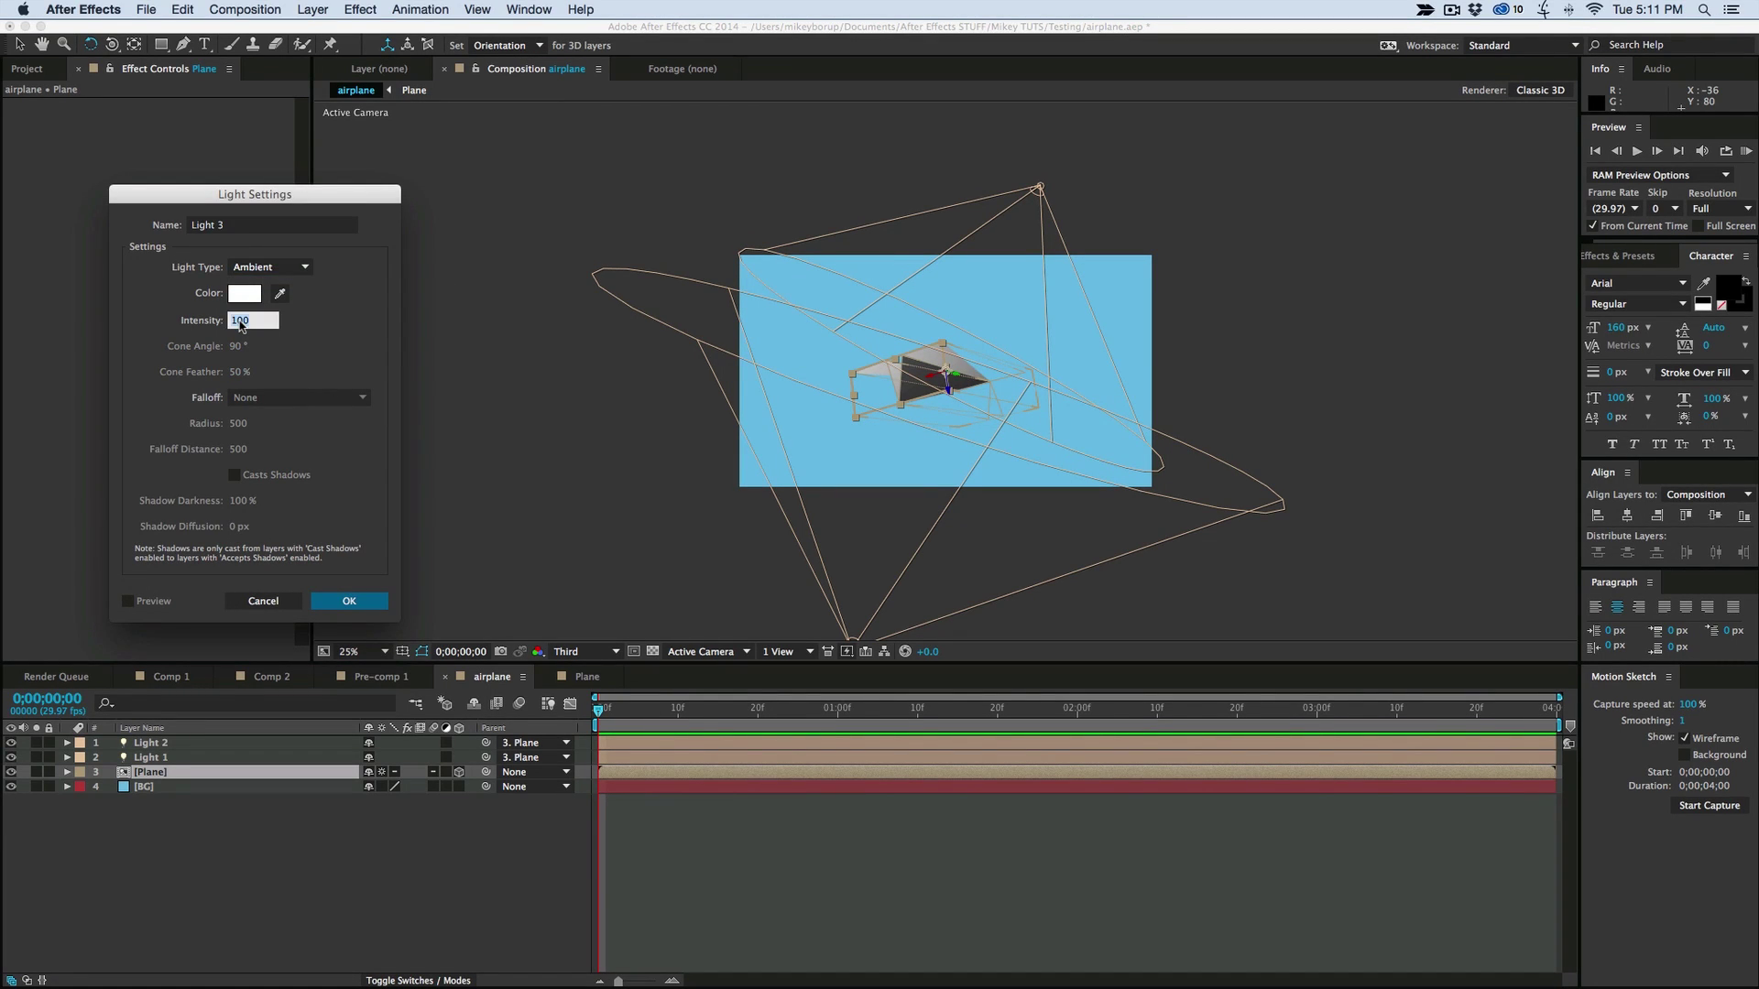
pyautogui.press('Return')
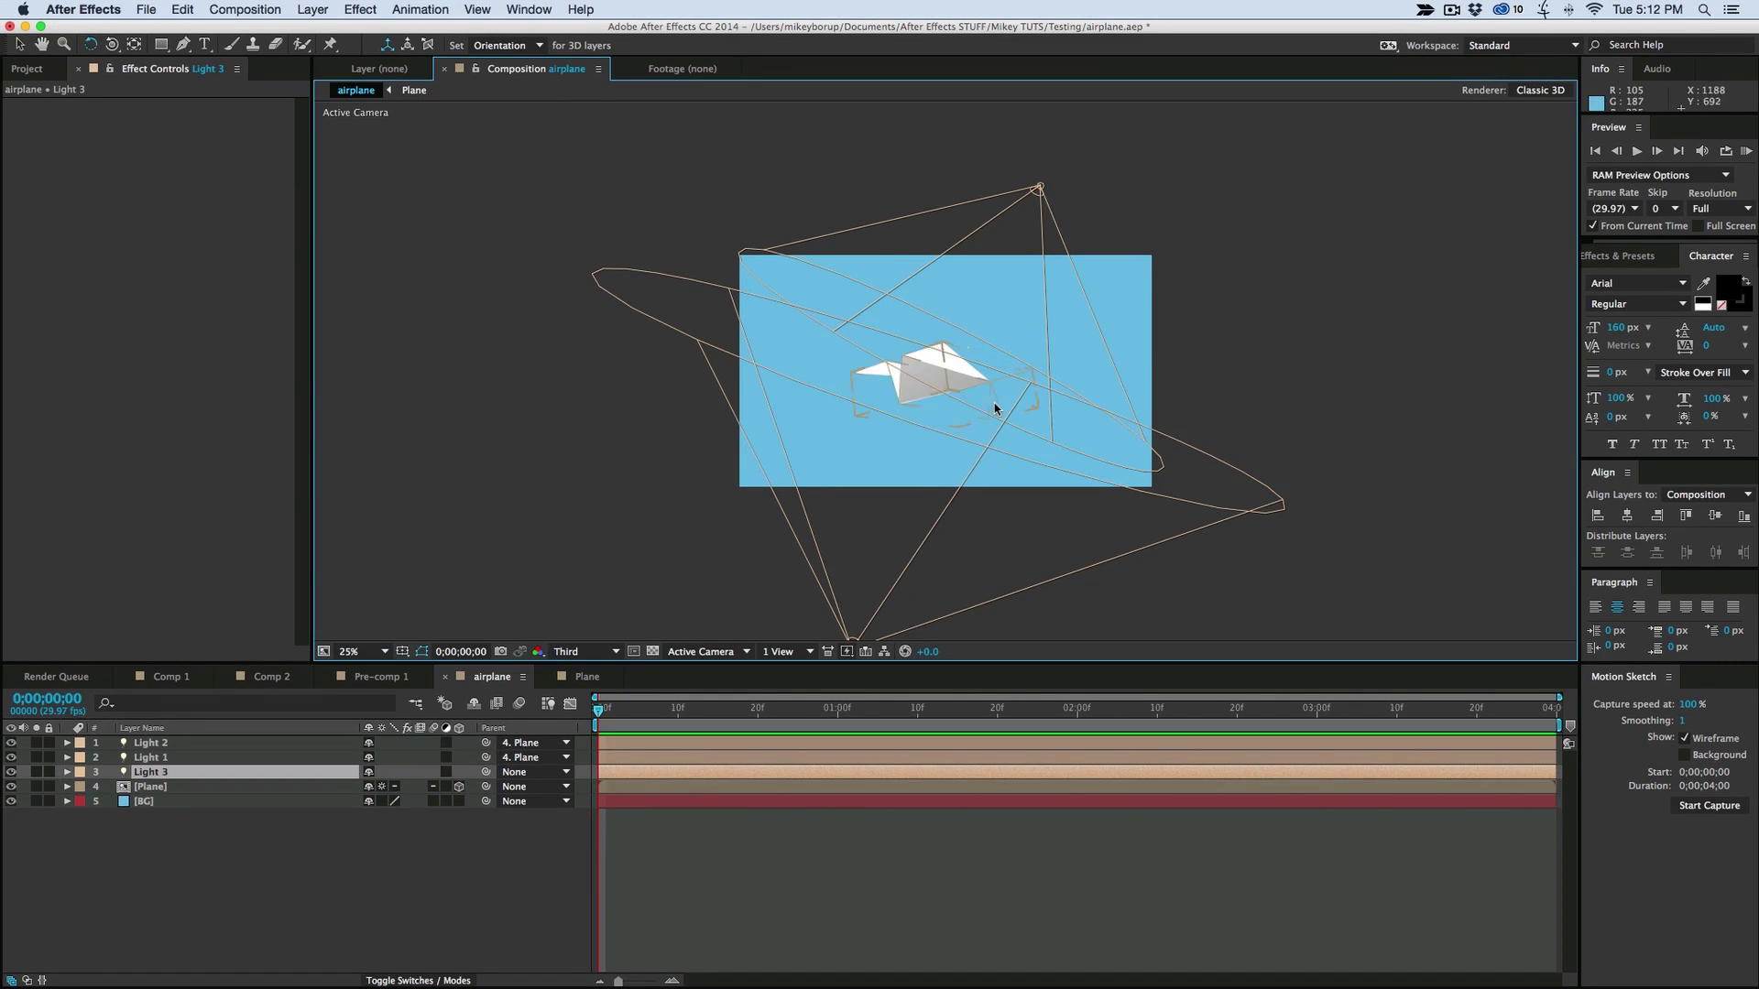
pyautogui.click(371, 892)
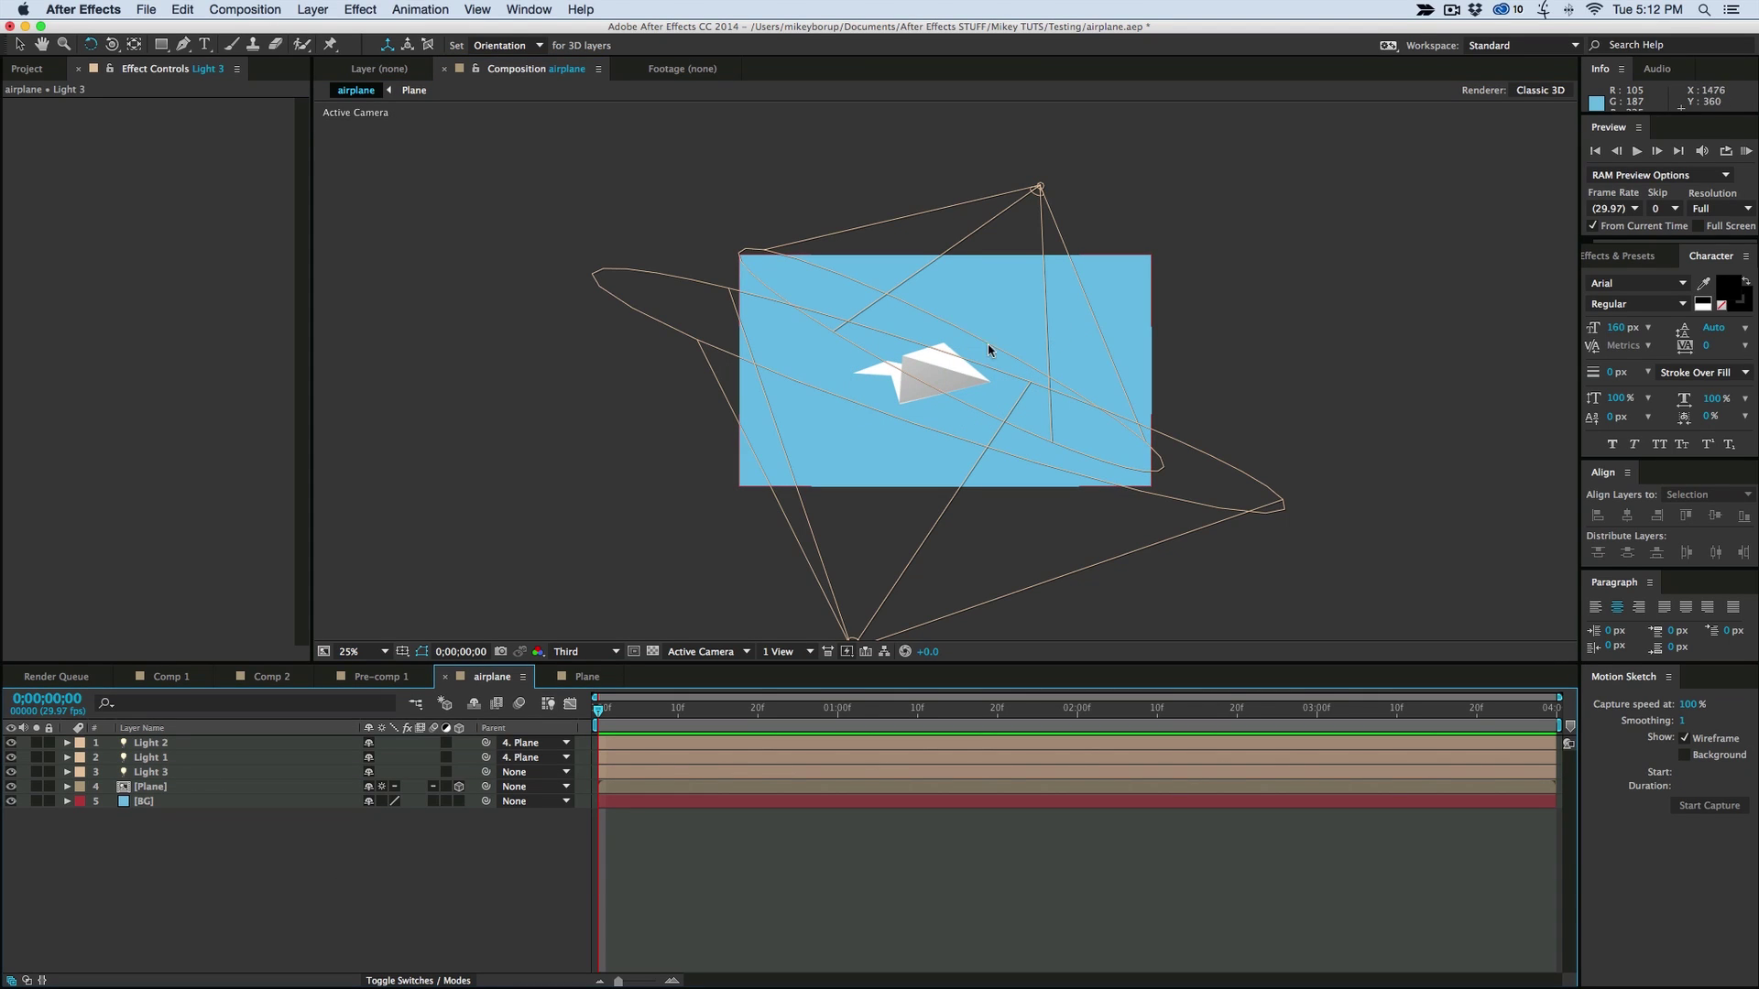
# Move the plane left of centre and rotate it so its nose points up-right
pyautogui.hotkey('shift', '/')
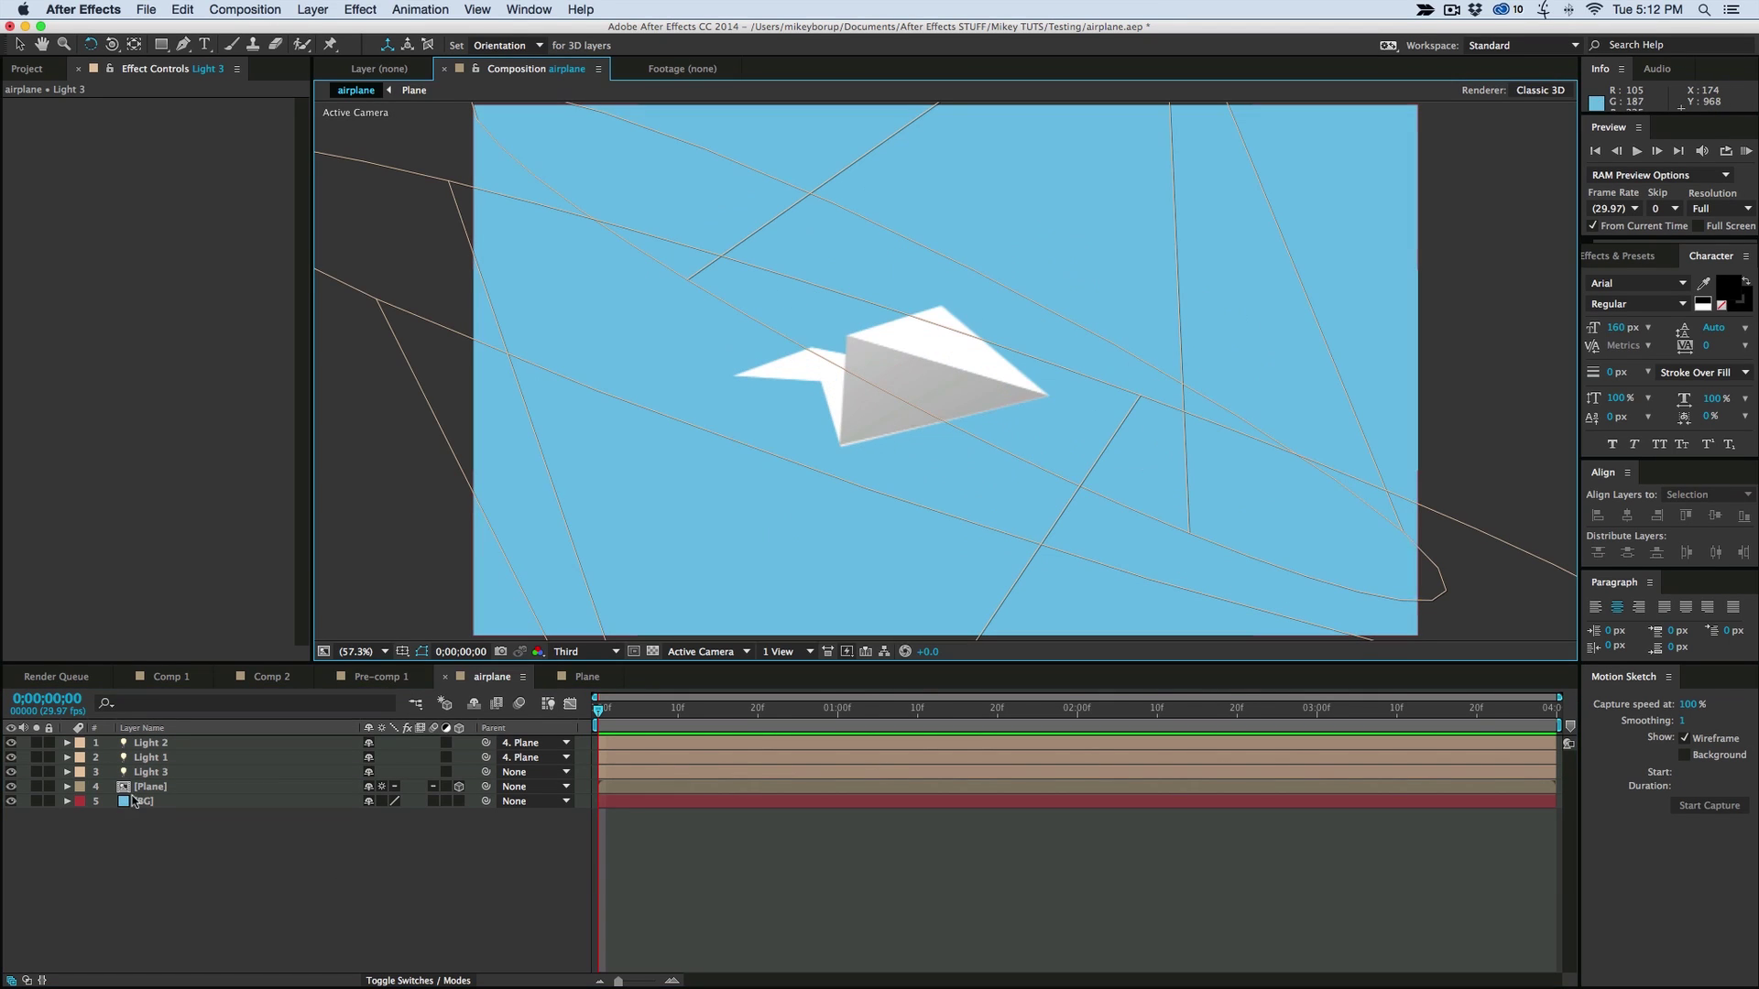
pyautogui.click(921, 390)
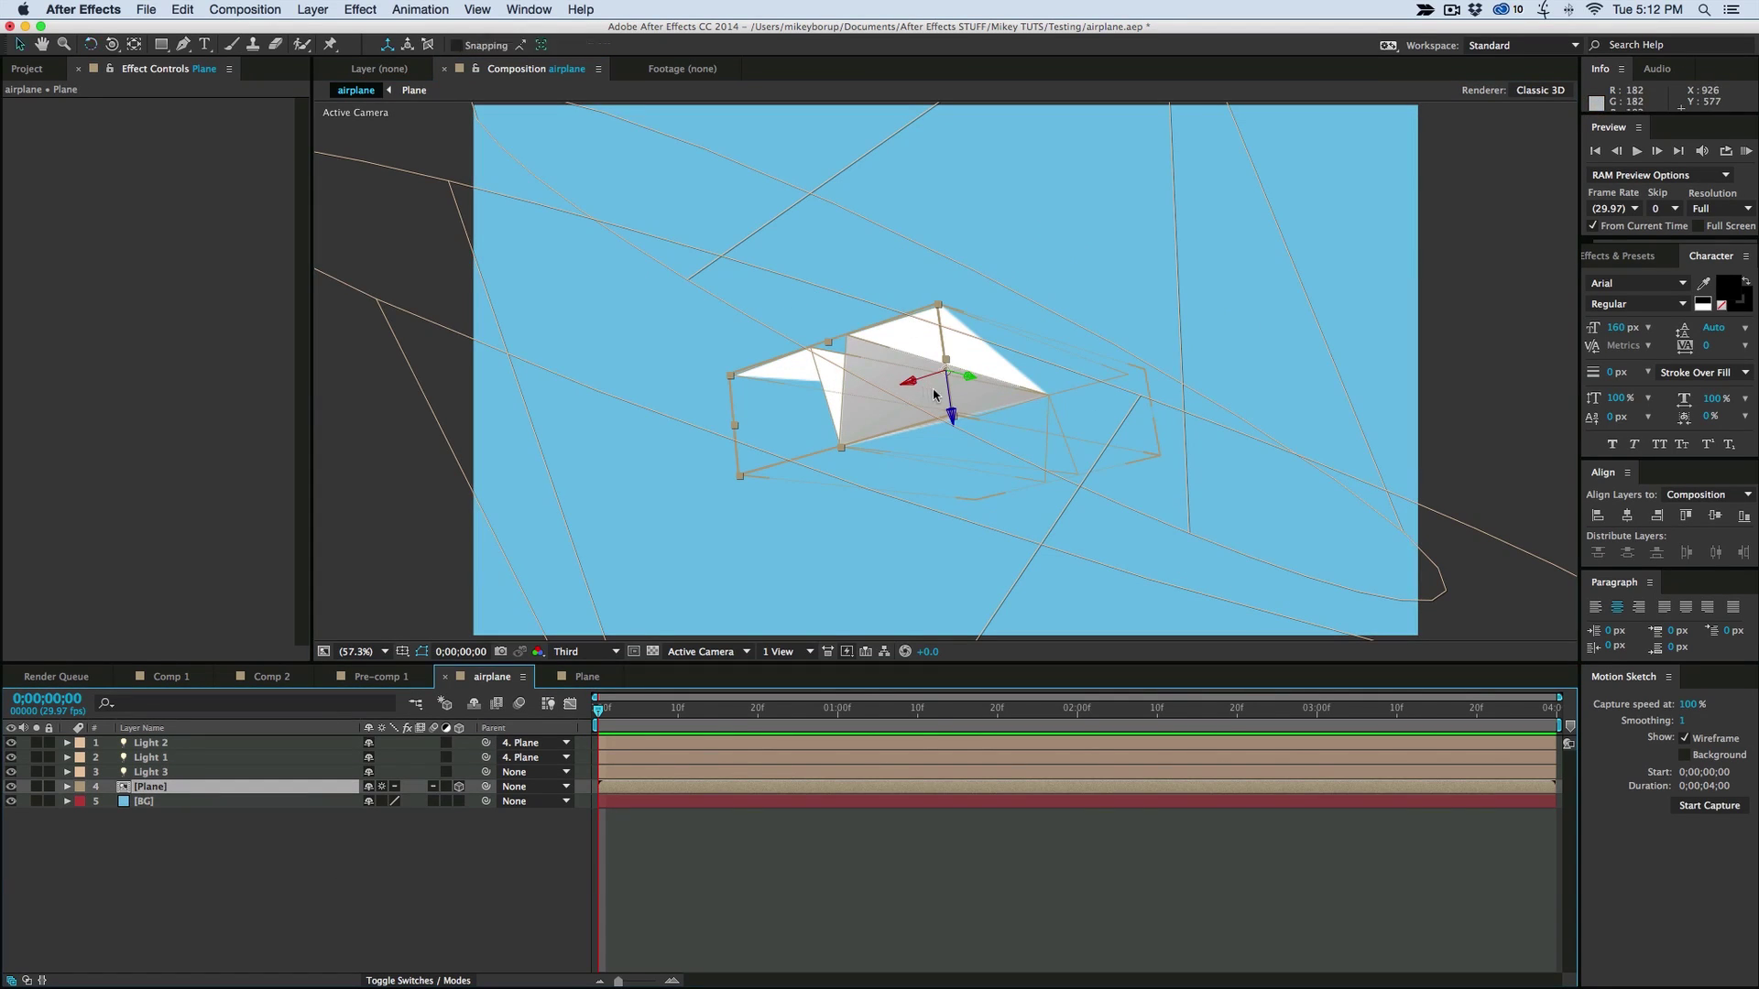
pyautogui.press('v')
pyautogui.moveTo(925, 394); pyautogui.dragTo(893, 325)
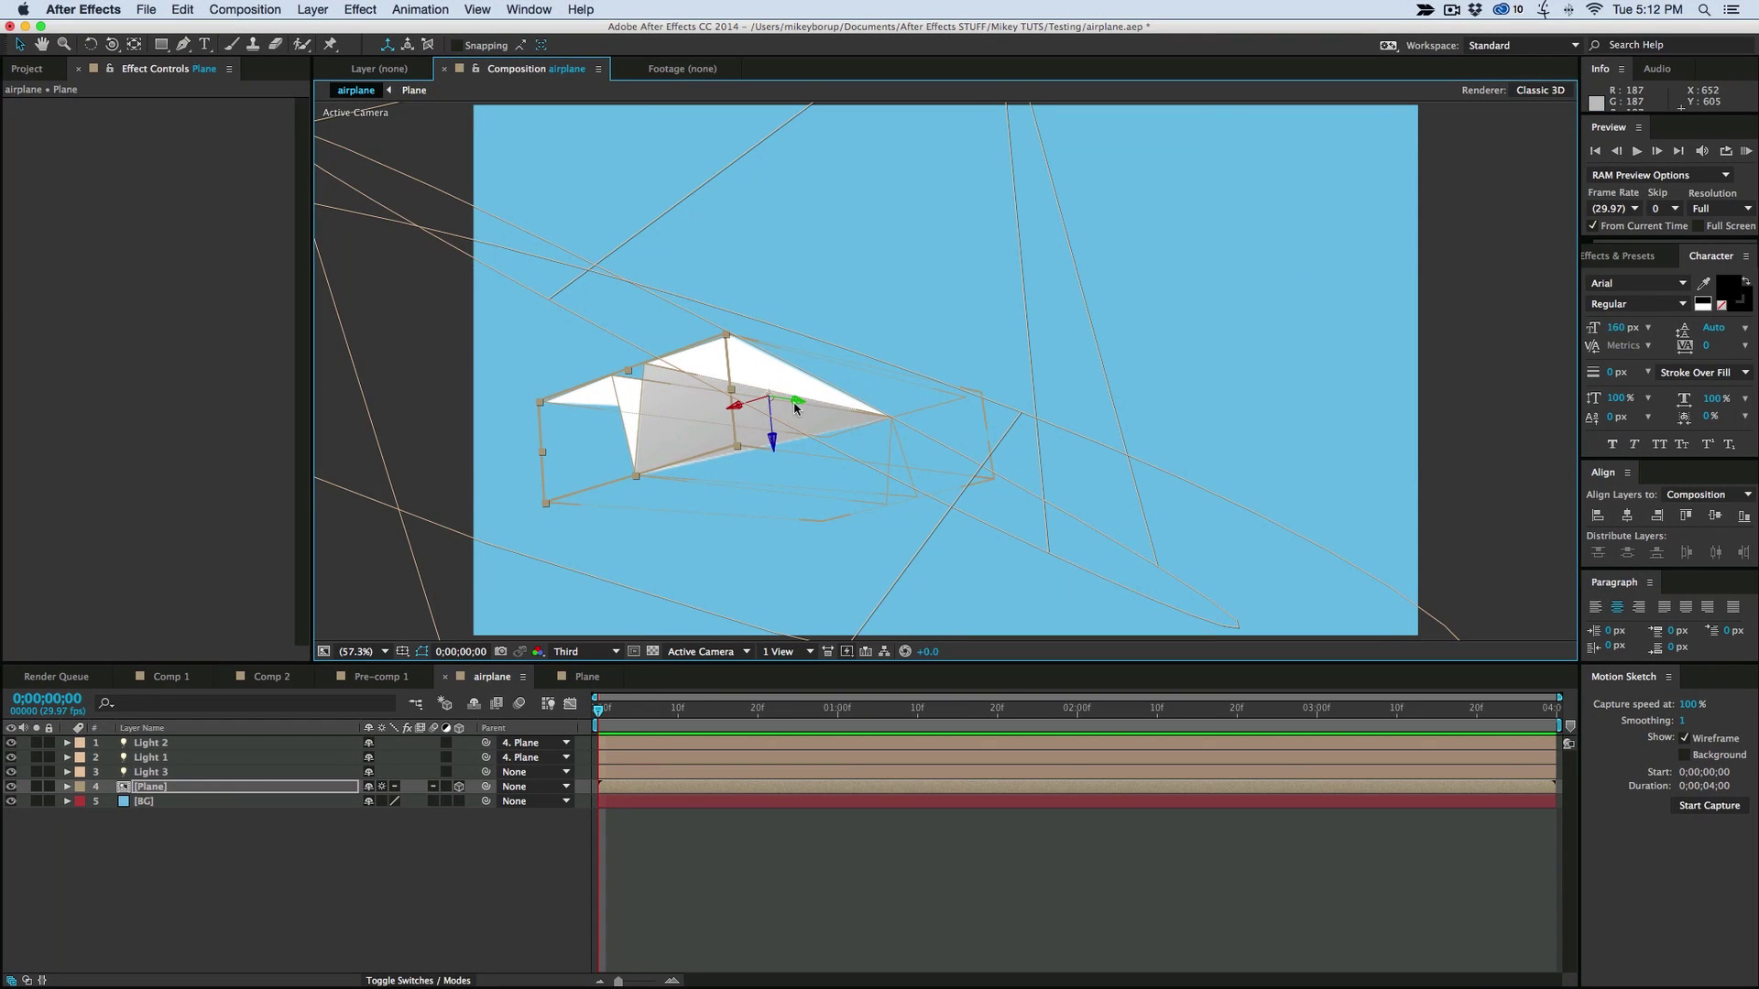
pyautogui.press('w')
pyautogui.moveTo(791, 409); pyautogui.dragTo(778, 431)
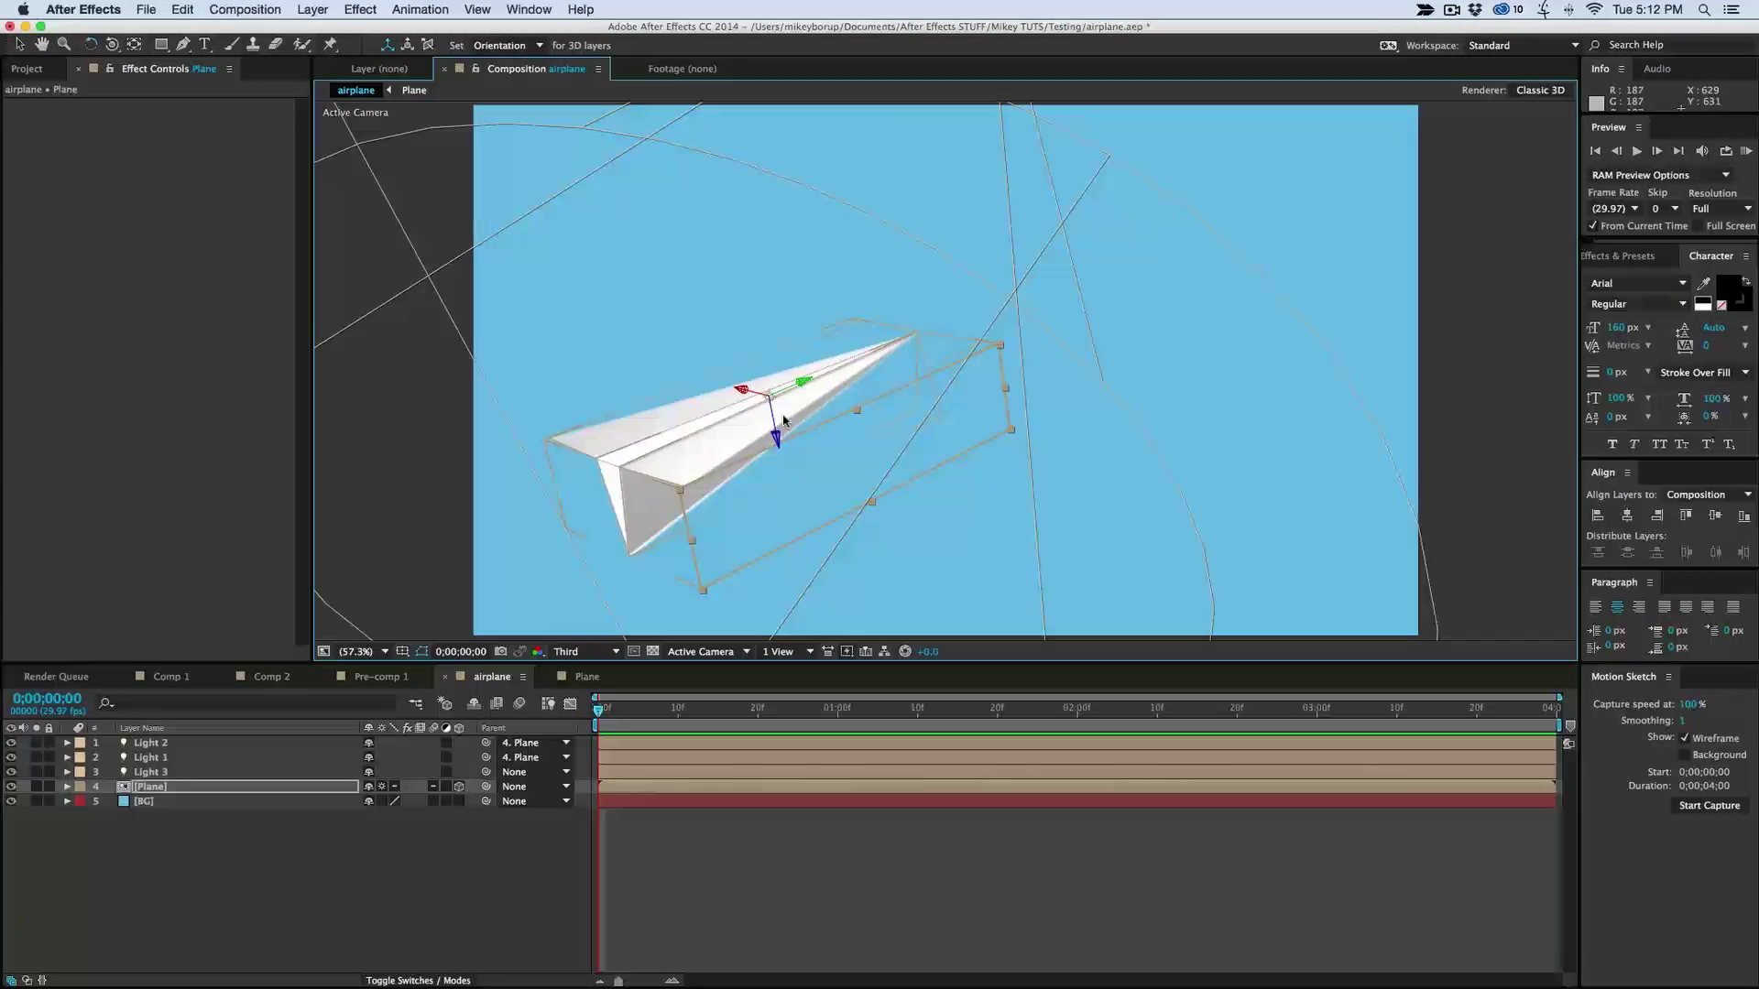
# Keyframe Position, Orientation and rotations, starting the plane off the bottom-left corner
pyautogui.click(67, 786)
pyautogui.click(82, 802)
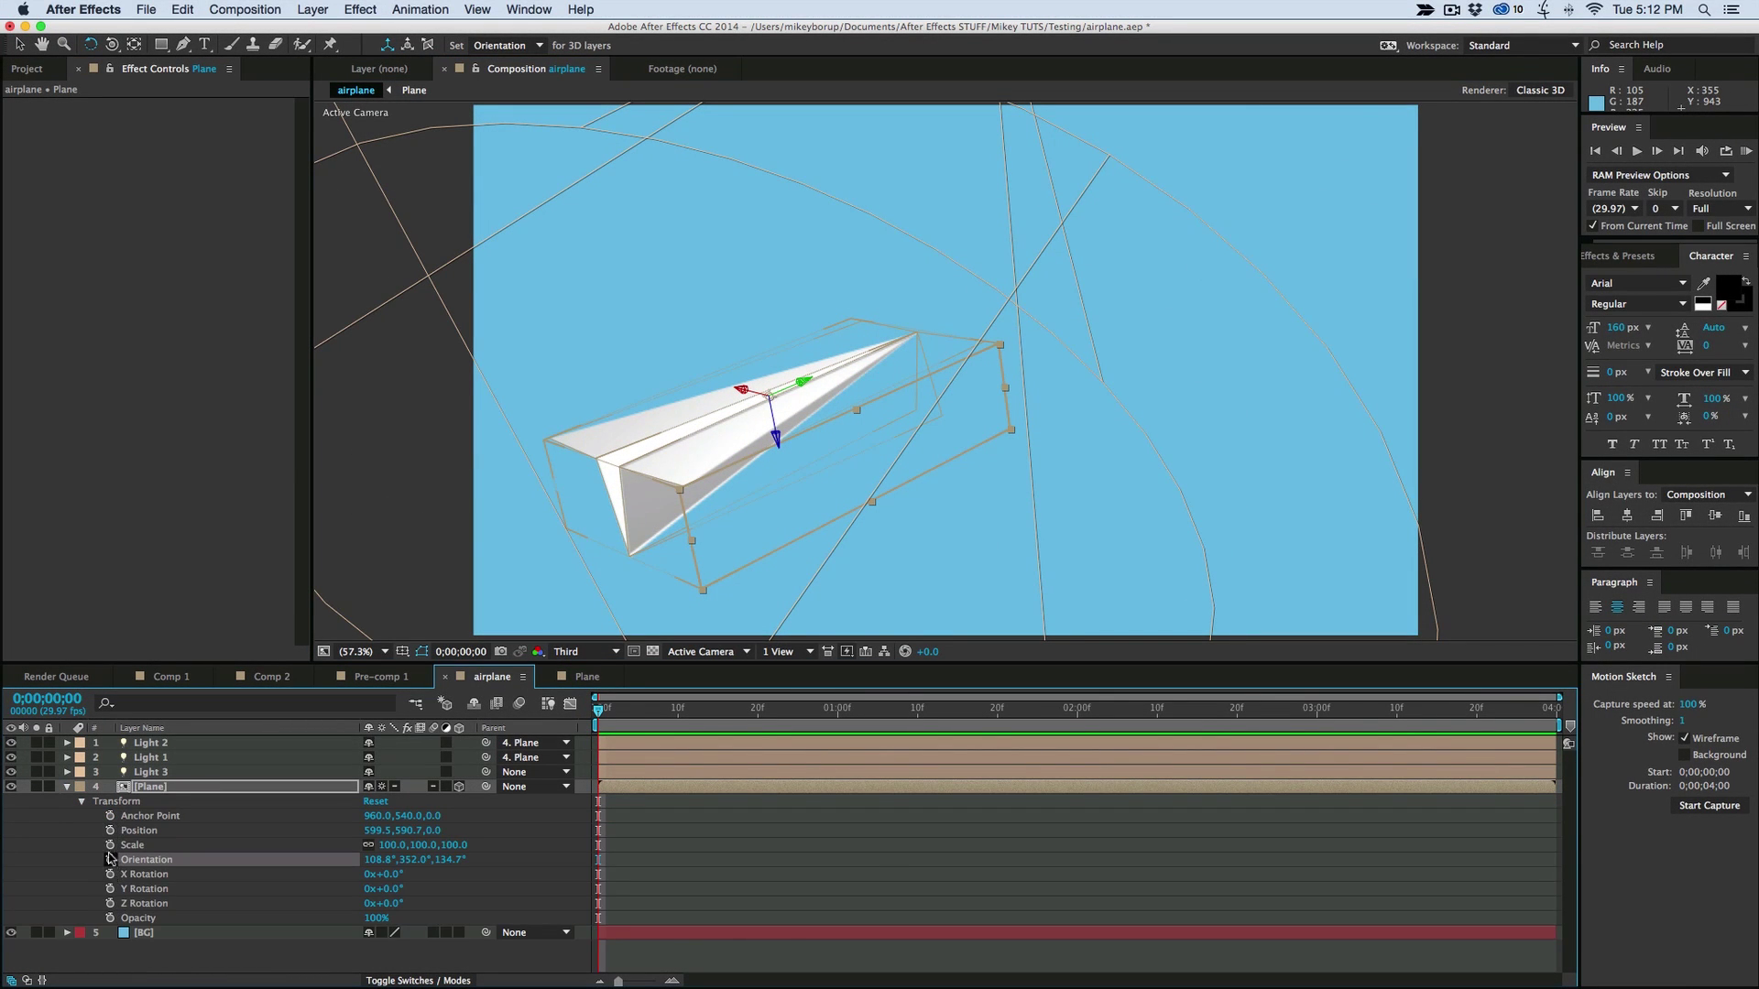
pyautogui.click(110, 830)
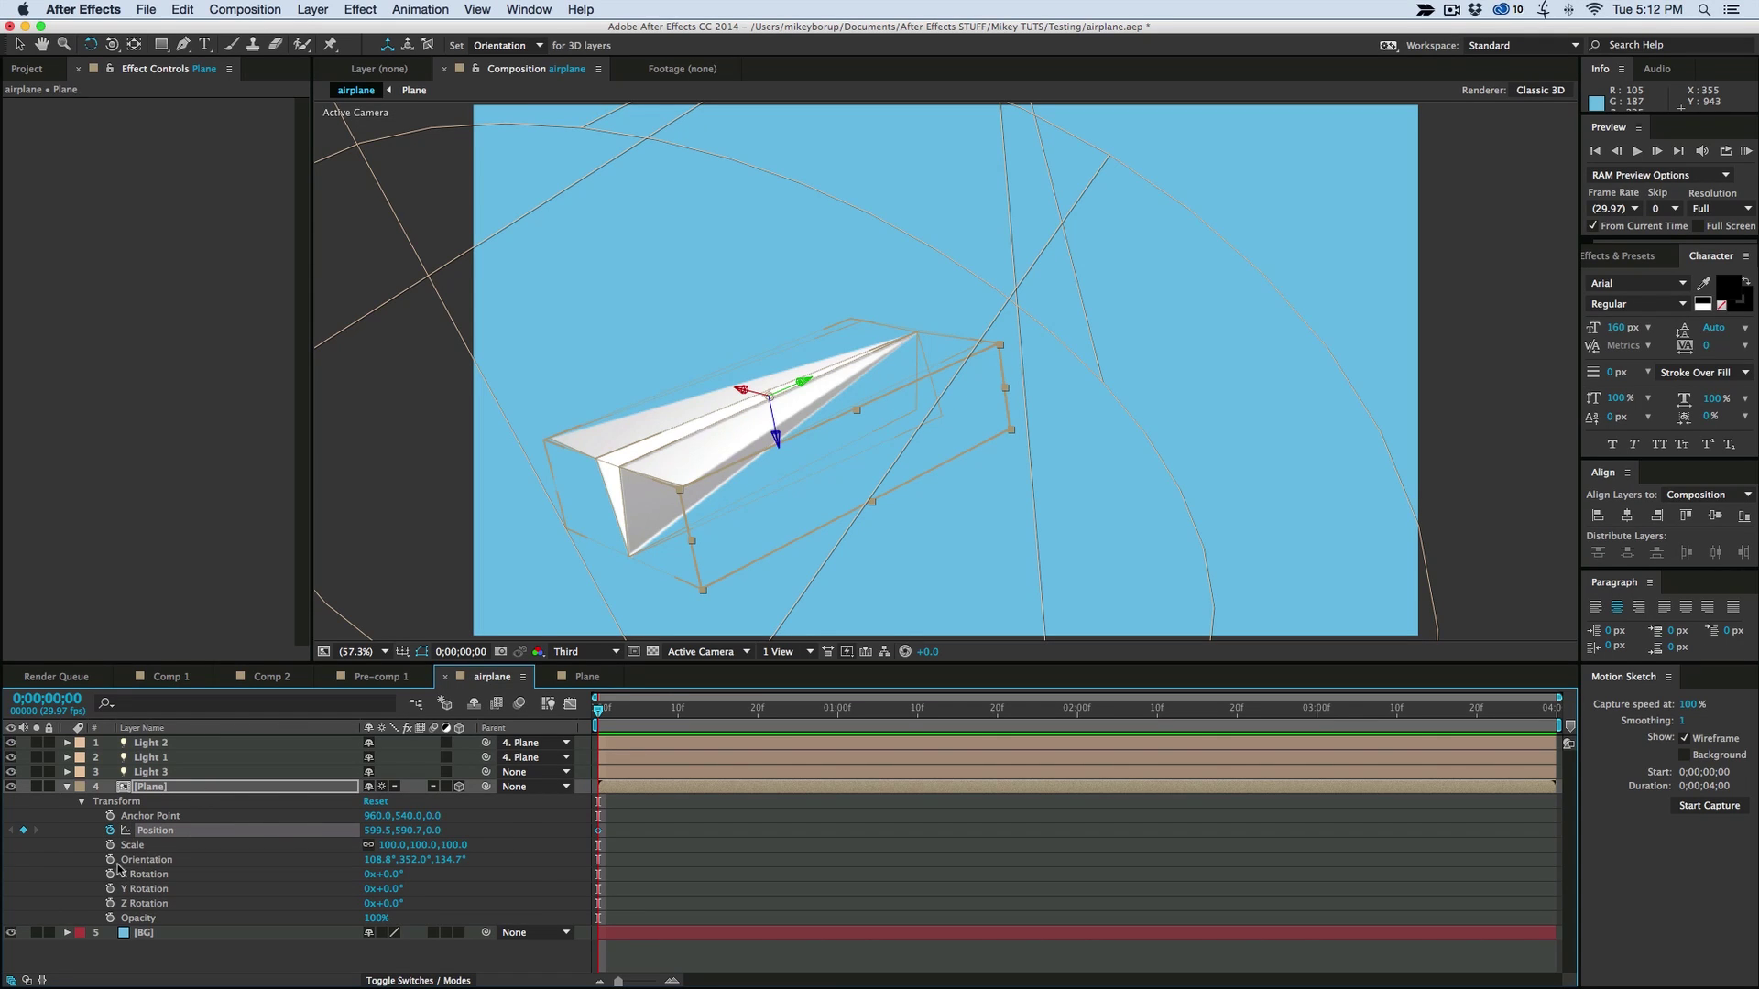
pyautogui.moveTo(110, 861); pyautogui.dragTo(110, 903)
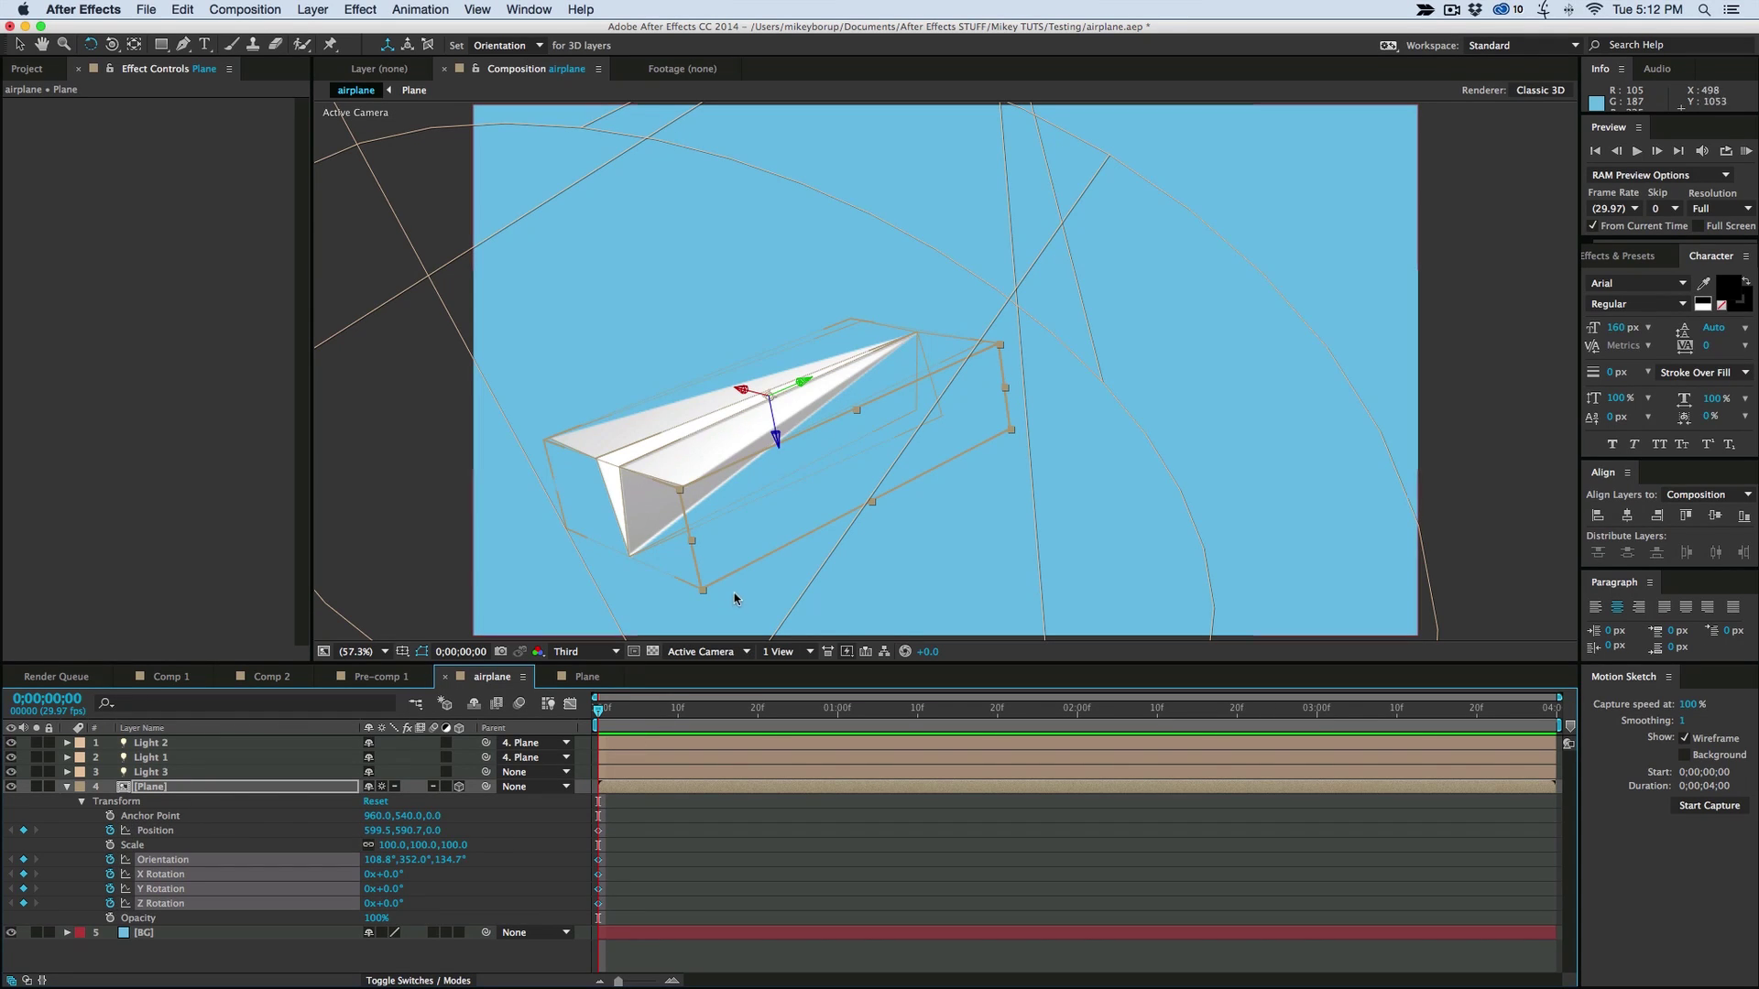
pyautogui.moveTo(750, 462); pyautogui.dragTo(289, 633)
# Keyframe the plane mid-comp at frame 19 and off the upper right at 1;01
pyautogui.press('space')
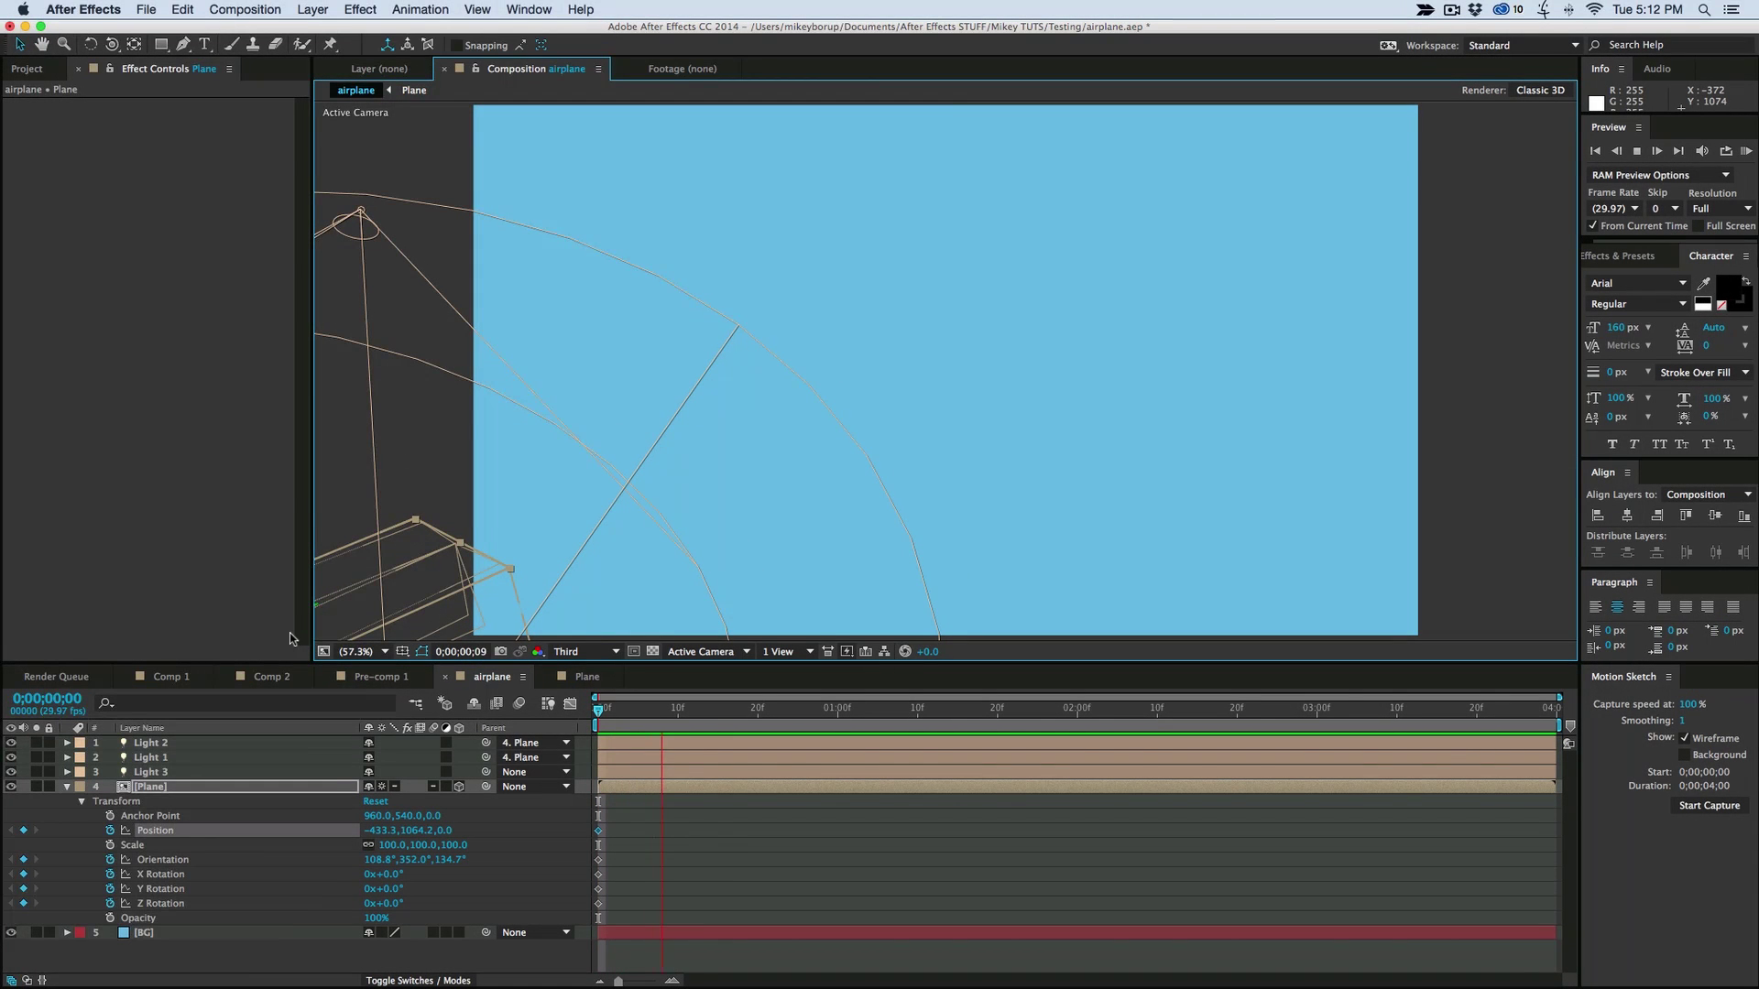
pyautogui.moveTo(605, 515); pyautogui.dragTo(1052, 304)
pyautogui.press('w')
pyautogui.press('v')
pyautogui.moveTo(1056, 368); pyautogui.dragTo(1112, 282)
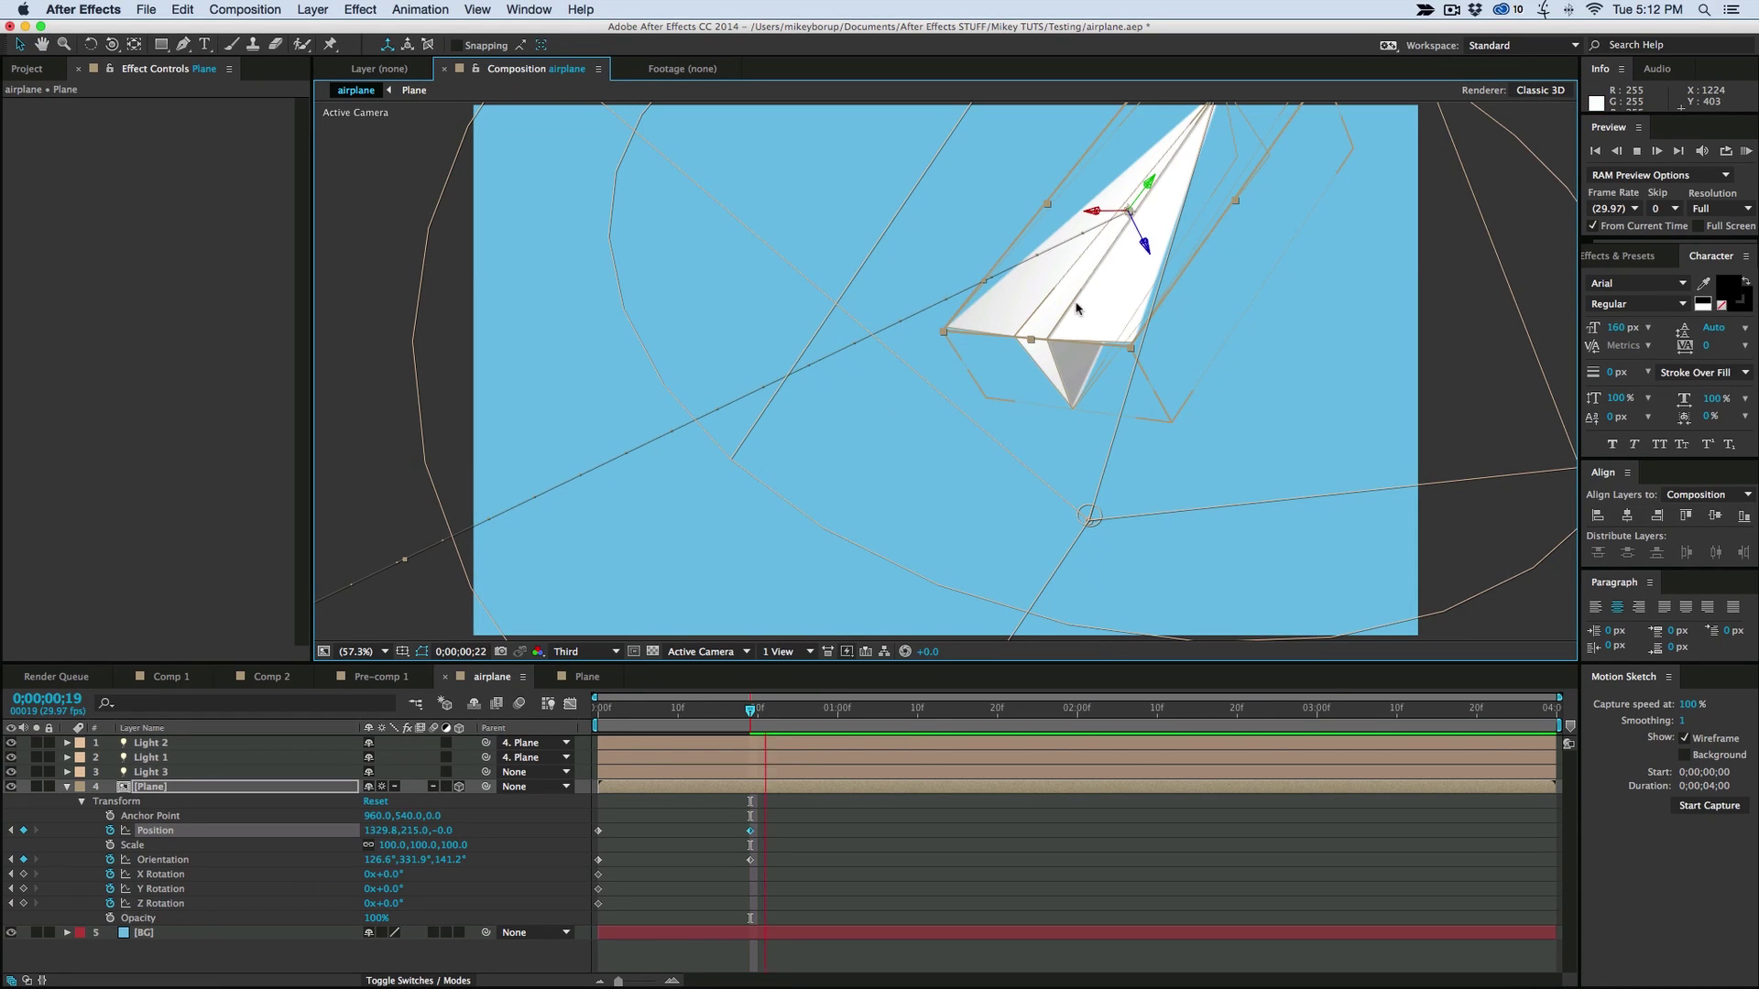
pyautogui.press('pagedown')
pyautogui.press('pagedown')
pyautogui.press('pagedown')
pyautogui.press('pagedown')
pyautogui.press('pagedown')
pyautogui.press('pagedown')
pyautogui.press('pagedown')
pyautogui.press('pagedown')
pyautogui.press('pagedown')
pyautogui.press('pagedown')
pyautogui.press('pagedown')
pyautogui.press('pagedown')
pyautogui.moveTo(1077, 308); pyautogui.dragTo(1222, 205)
# Bank the plane at frame 19 and 1;01, and push the final position further up-right
pyautogui.moveTo(806, 723); pyautogui.dragTo(653, 713)
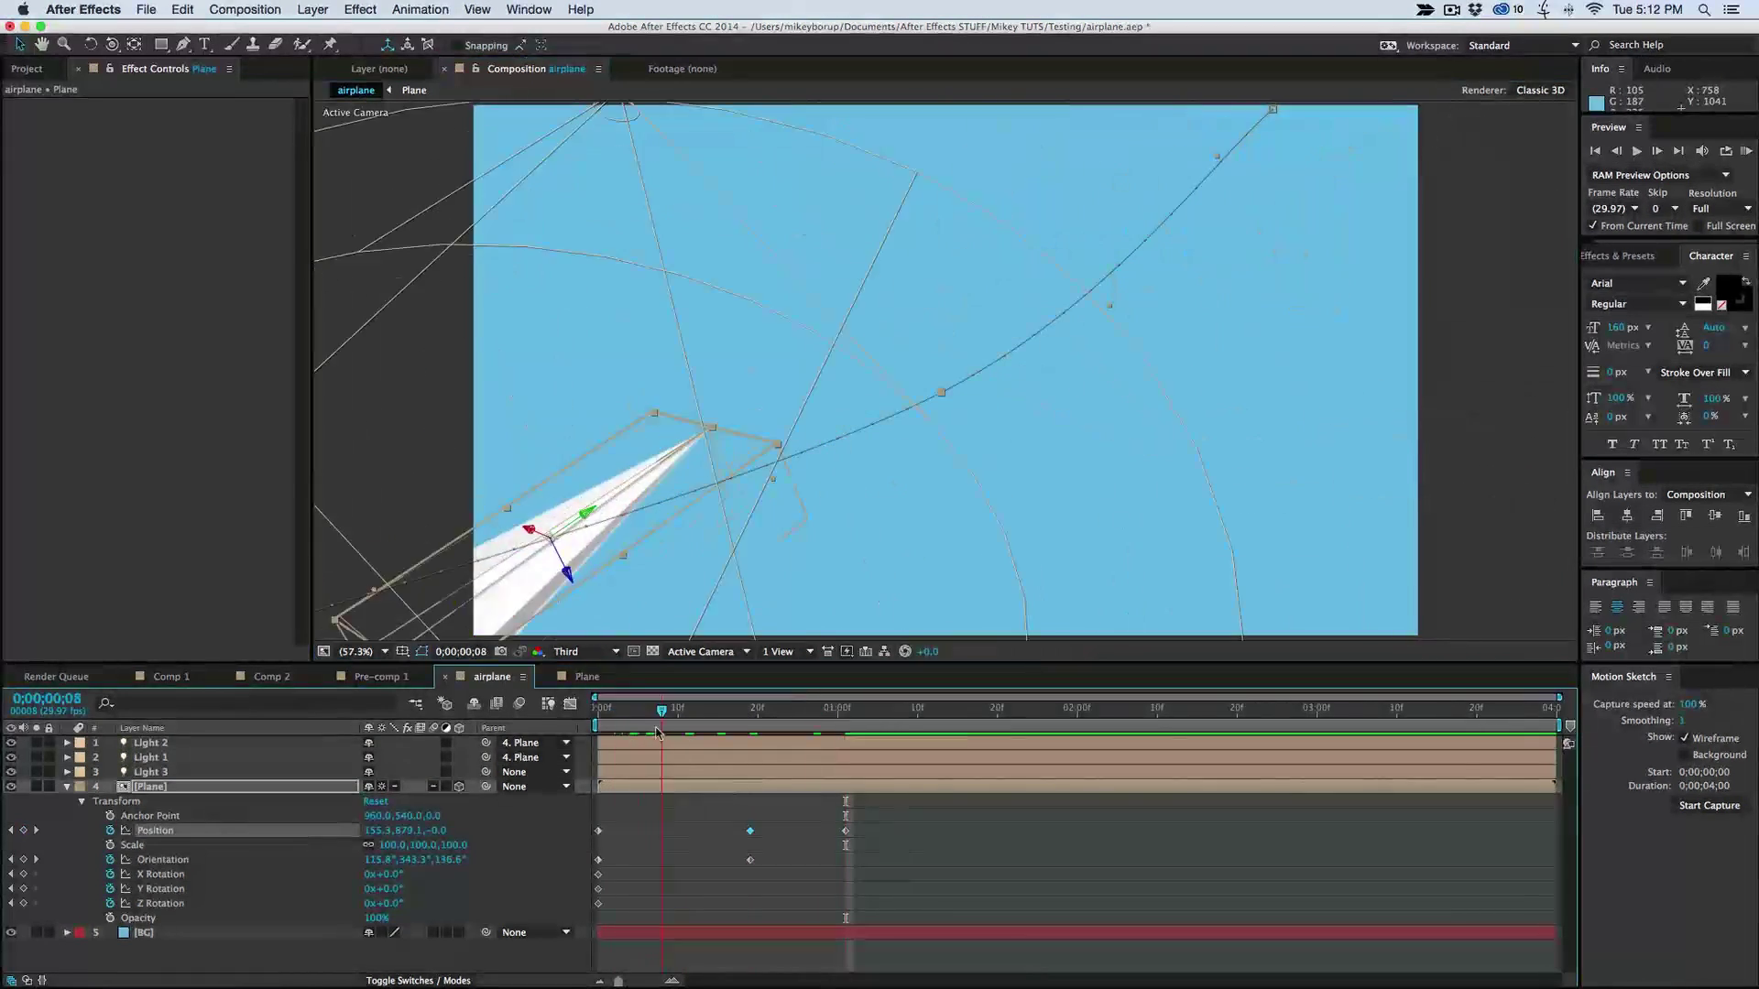
pyautogui.press('w')
pyautogui.moveTo(550, 536); pyautogui.dragTo(568, 526)
pyautogui.press('k')
pyautogui.moveTo(943, 403); pyautogui.dragTo(923, 383)
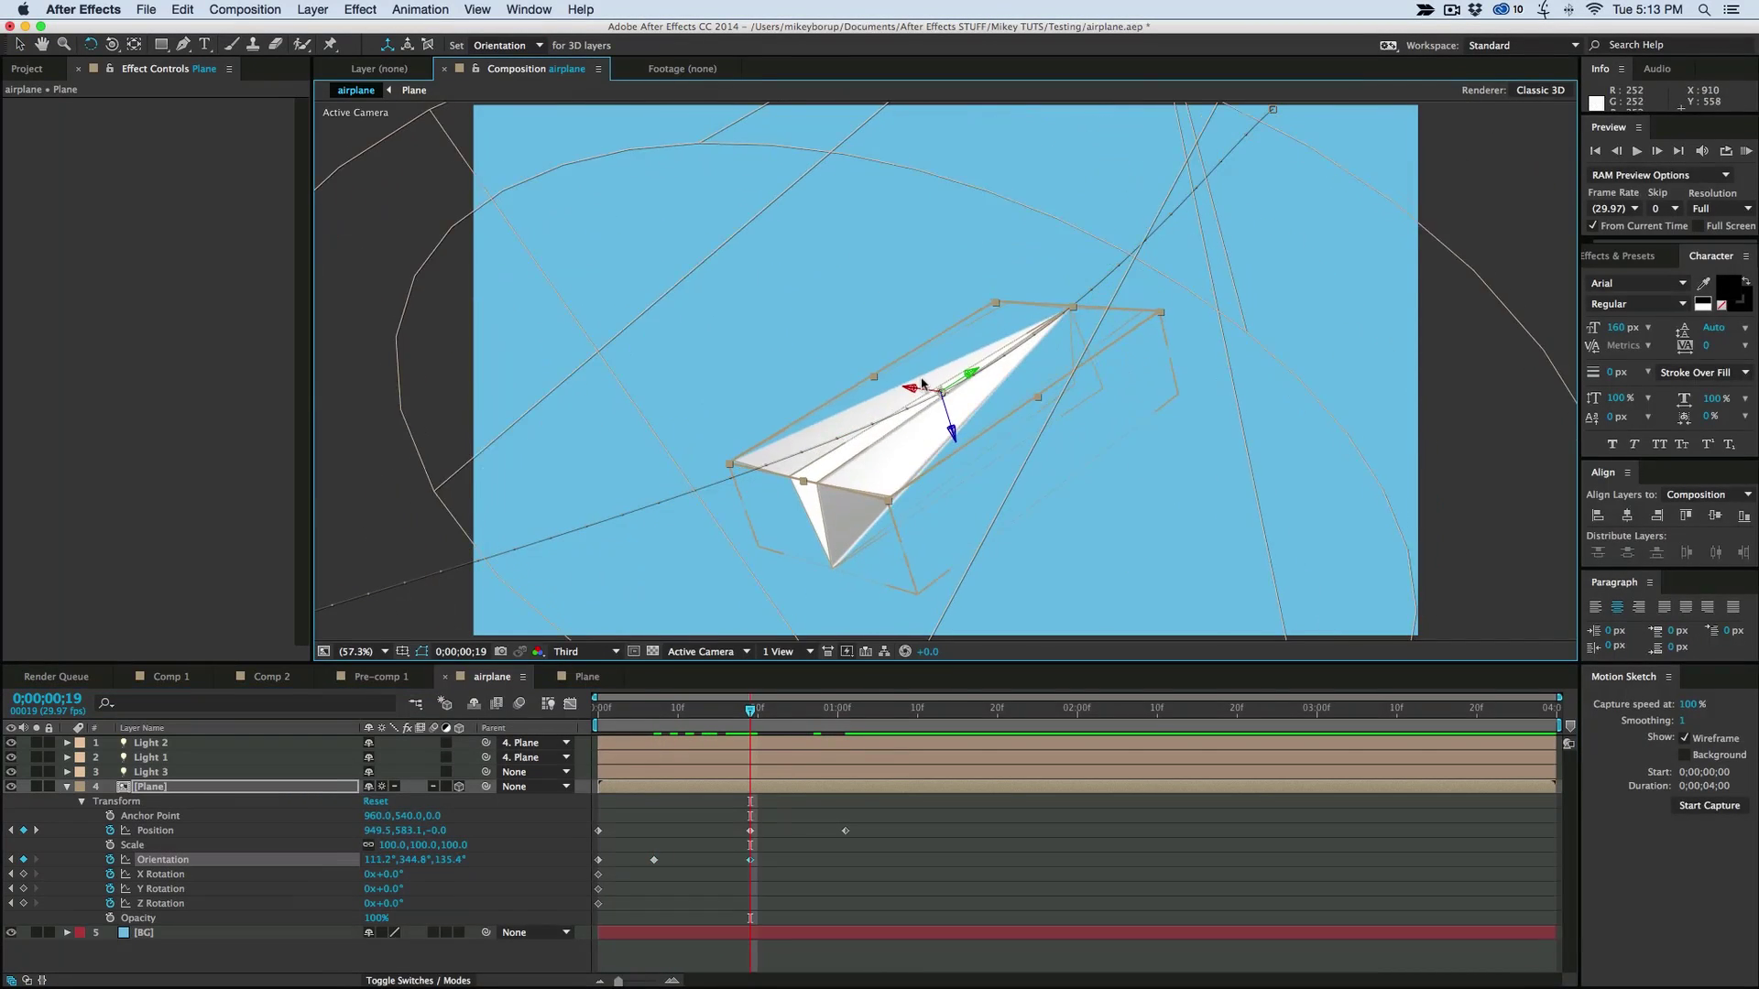
pyautogui.press('k')
pyautogui.moveTo(1077, 348); pyautogui.dragTo(1138, 431)
pyautogui.press(',')
pyautogui.press(',')
pyautogui.press(',')
pyautogui.press('v')
pyautogui.moveTo(1077, 261); pyautogui.dragTo(1145, 169)
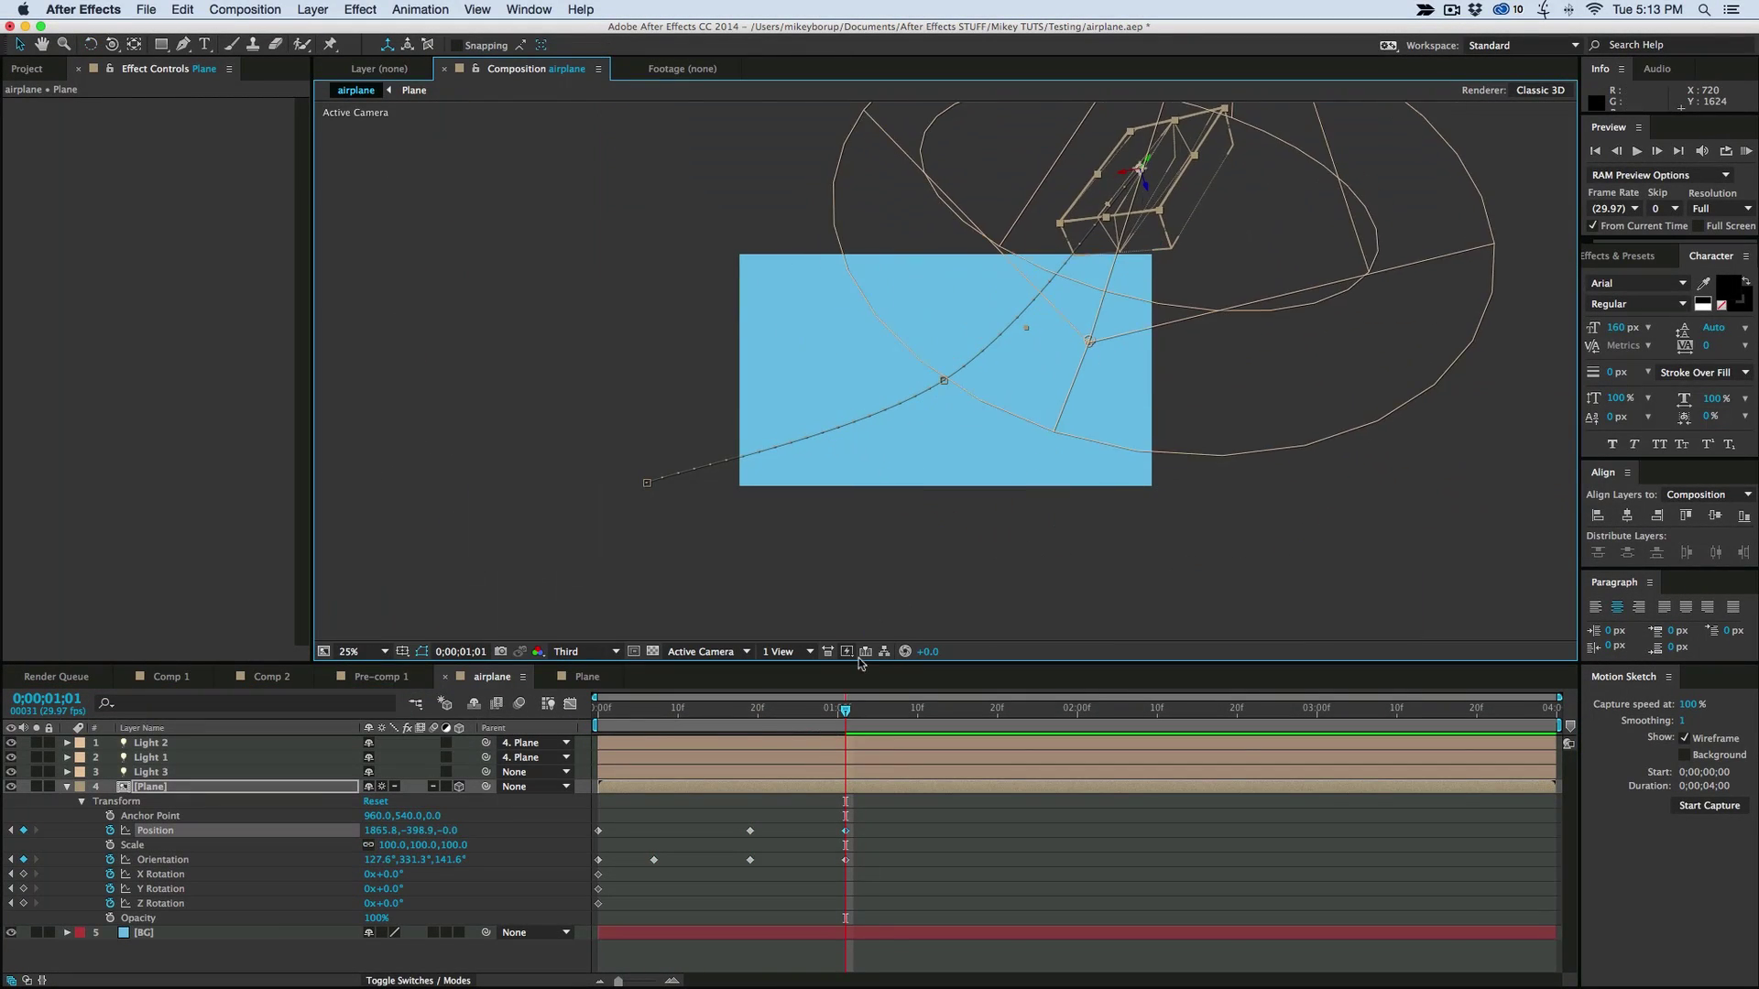
pyautogui.moveTo(846, 710); pyautogui.dragTo(597, 723)
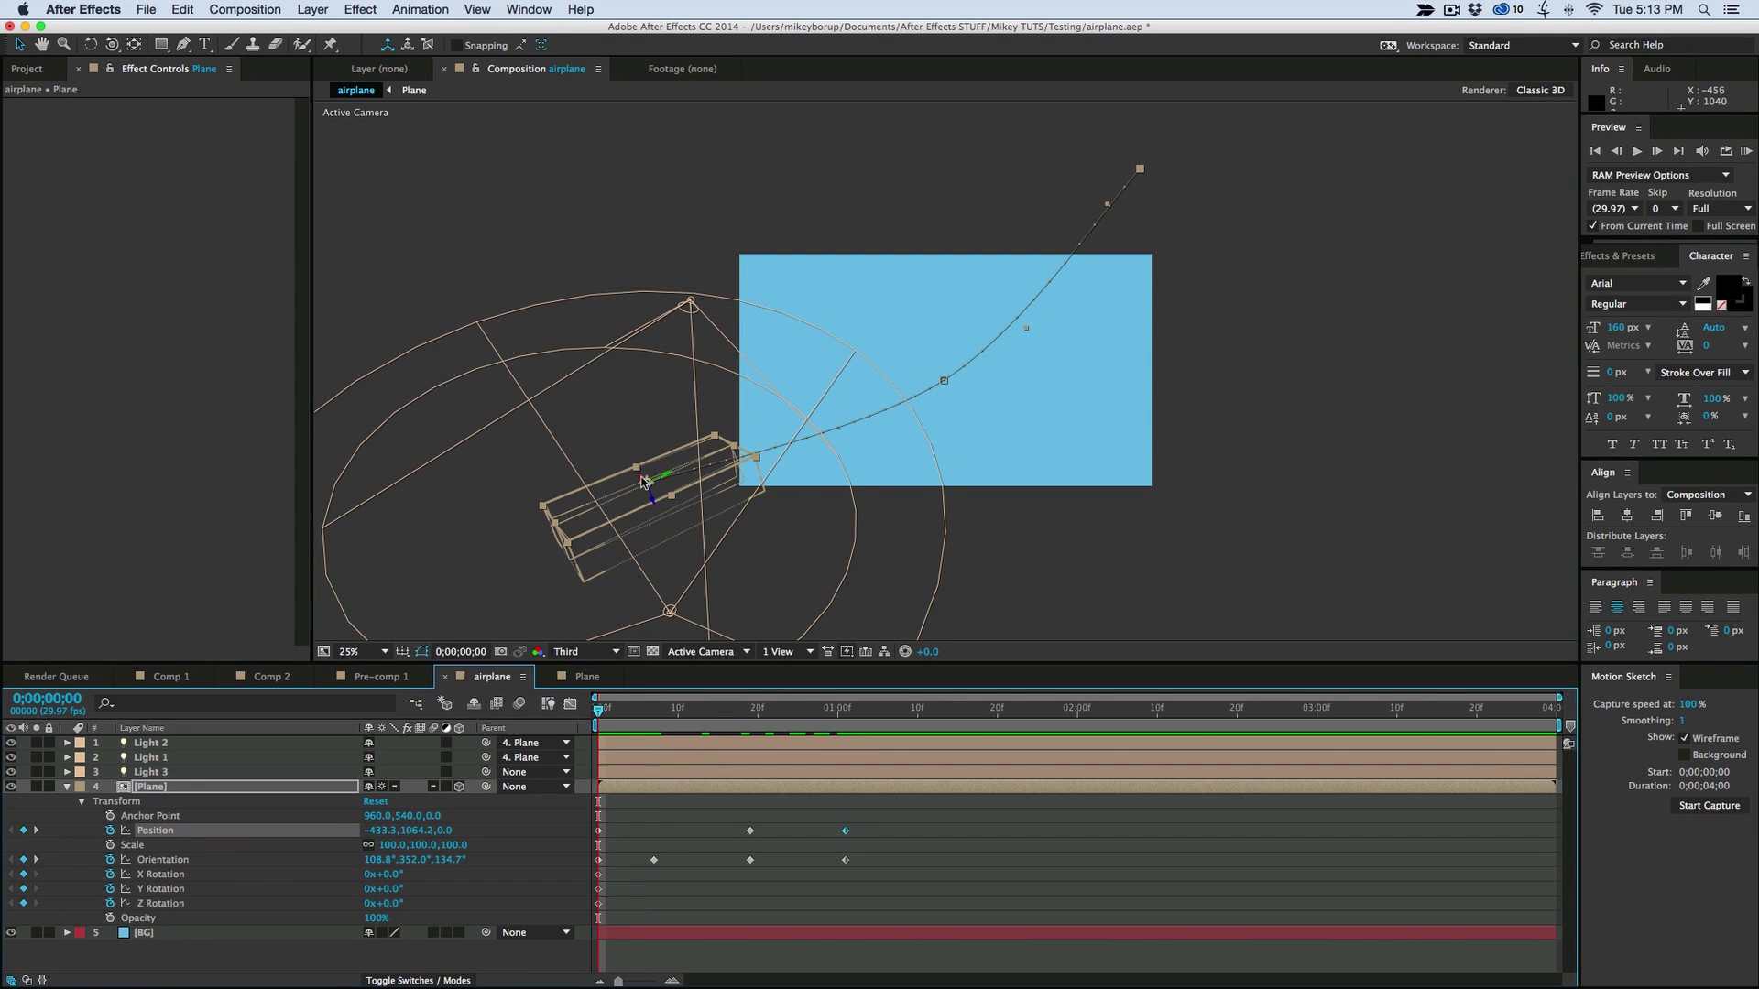
# Tweak the starting orientation and add a 159° Y Rotation keyframe just past one second
pyautogui.press('w')
pyautogui.moveTo(644, 480); pyautogui.dragTo(645, 479)
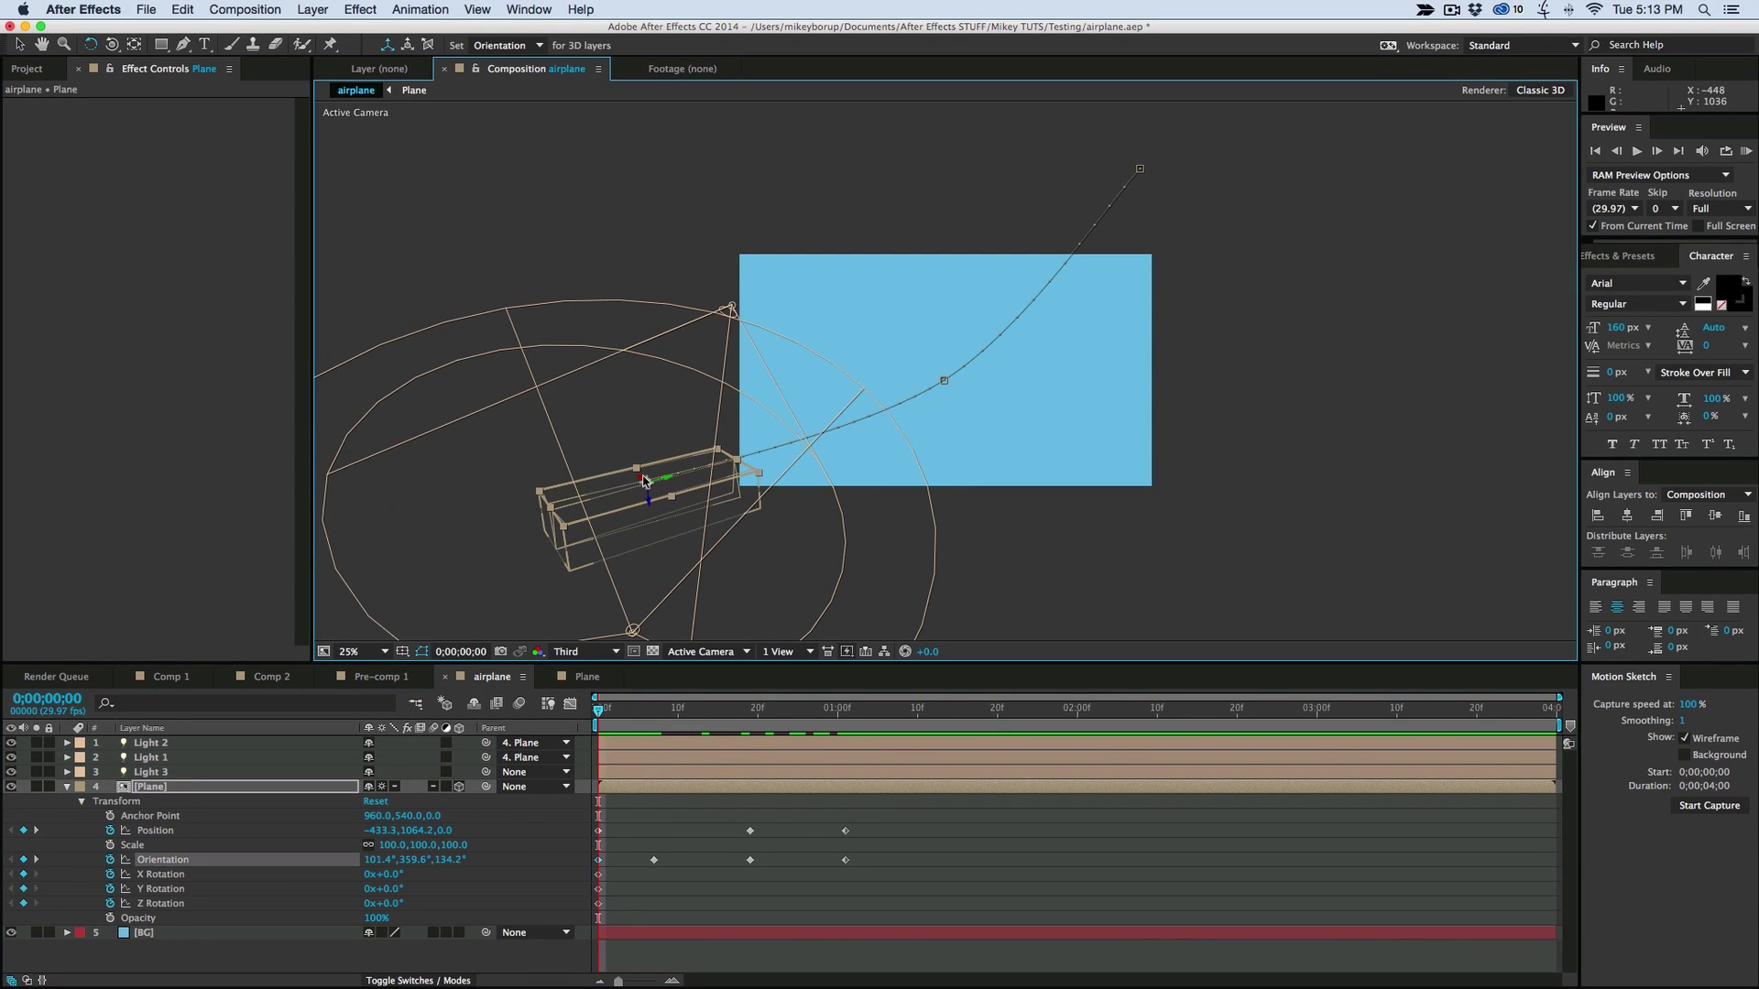
pyautogui.press('space')
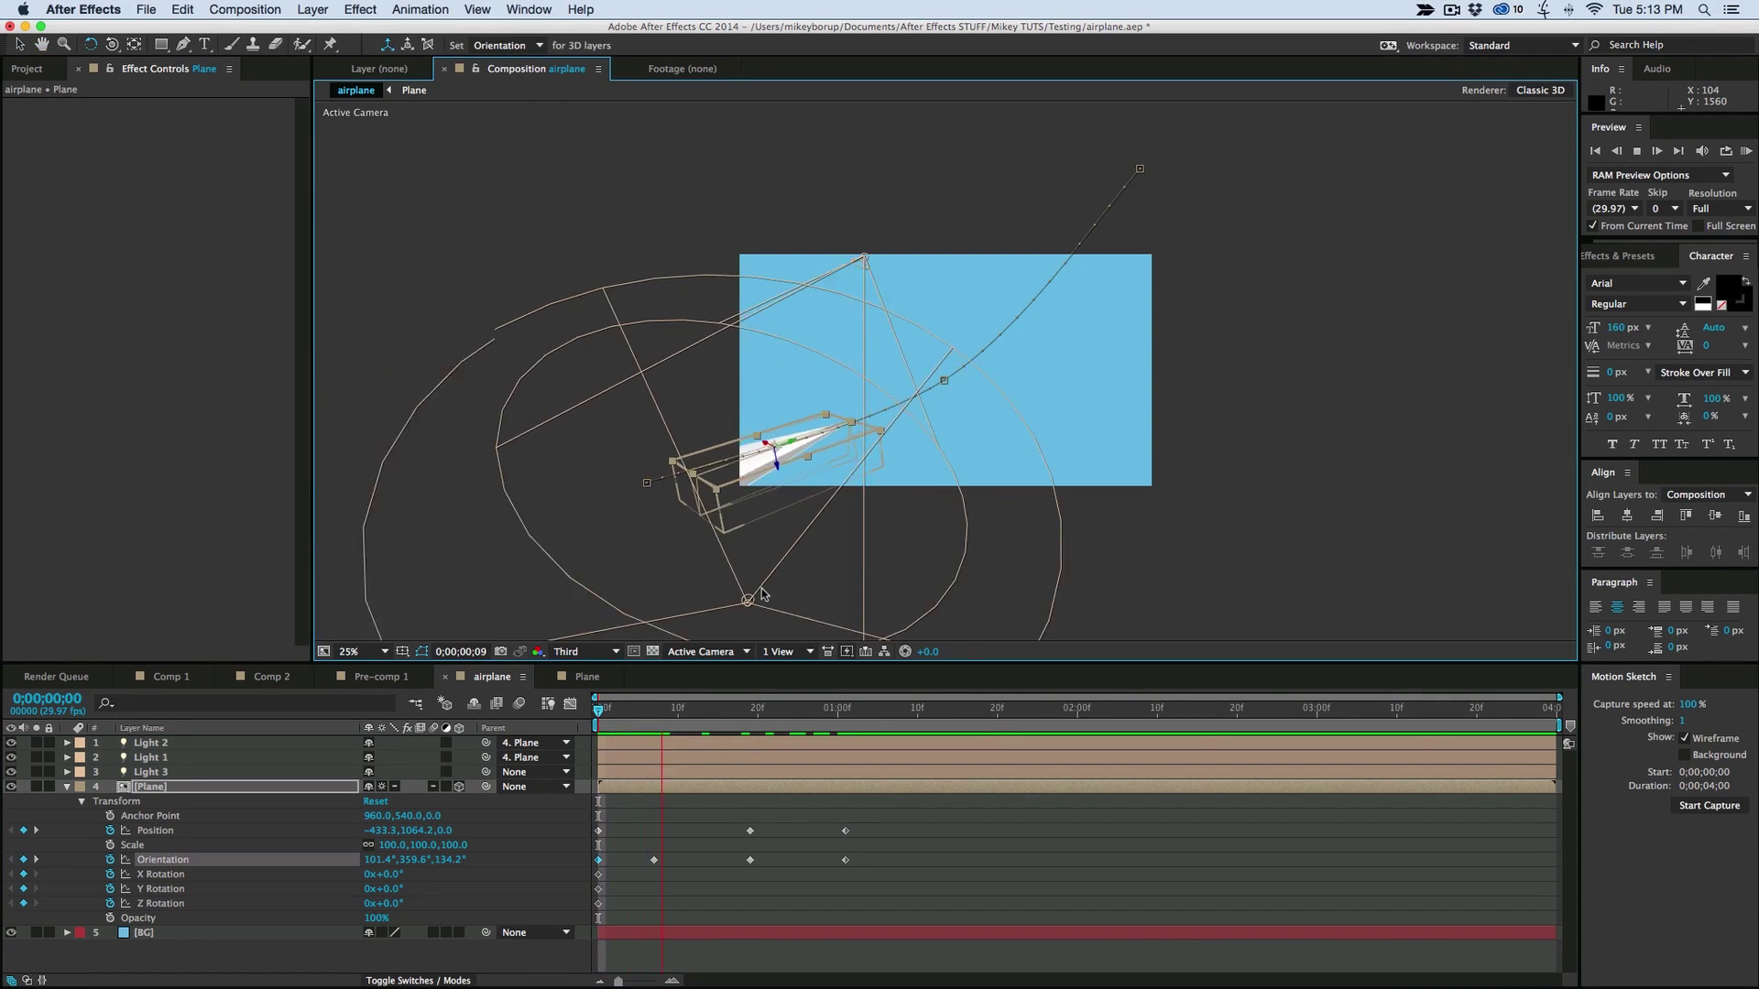
pyautogui.press('space')
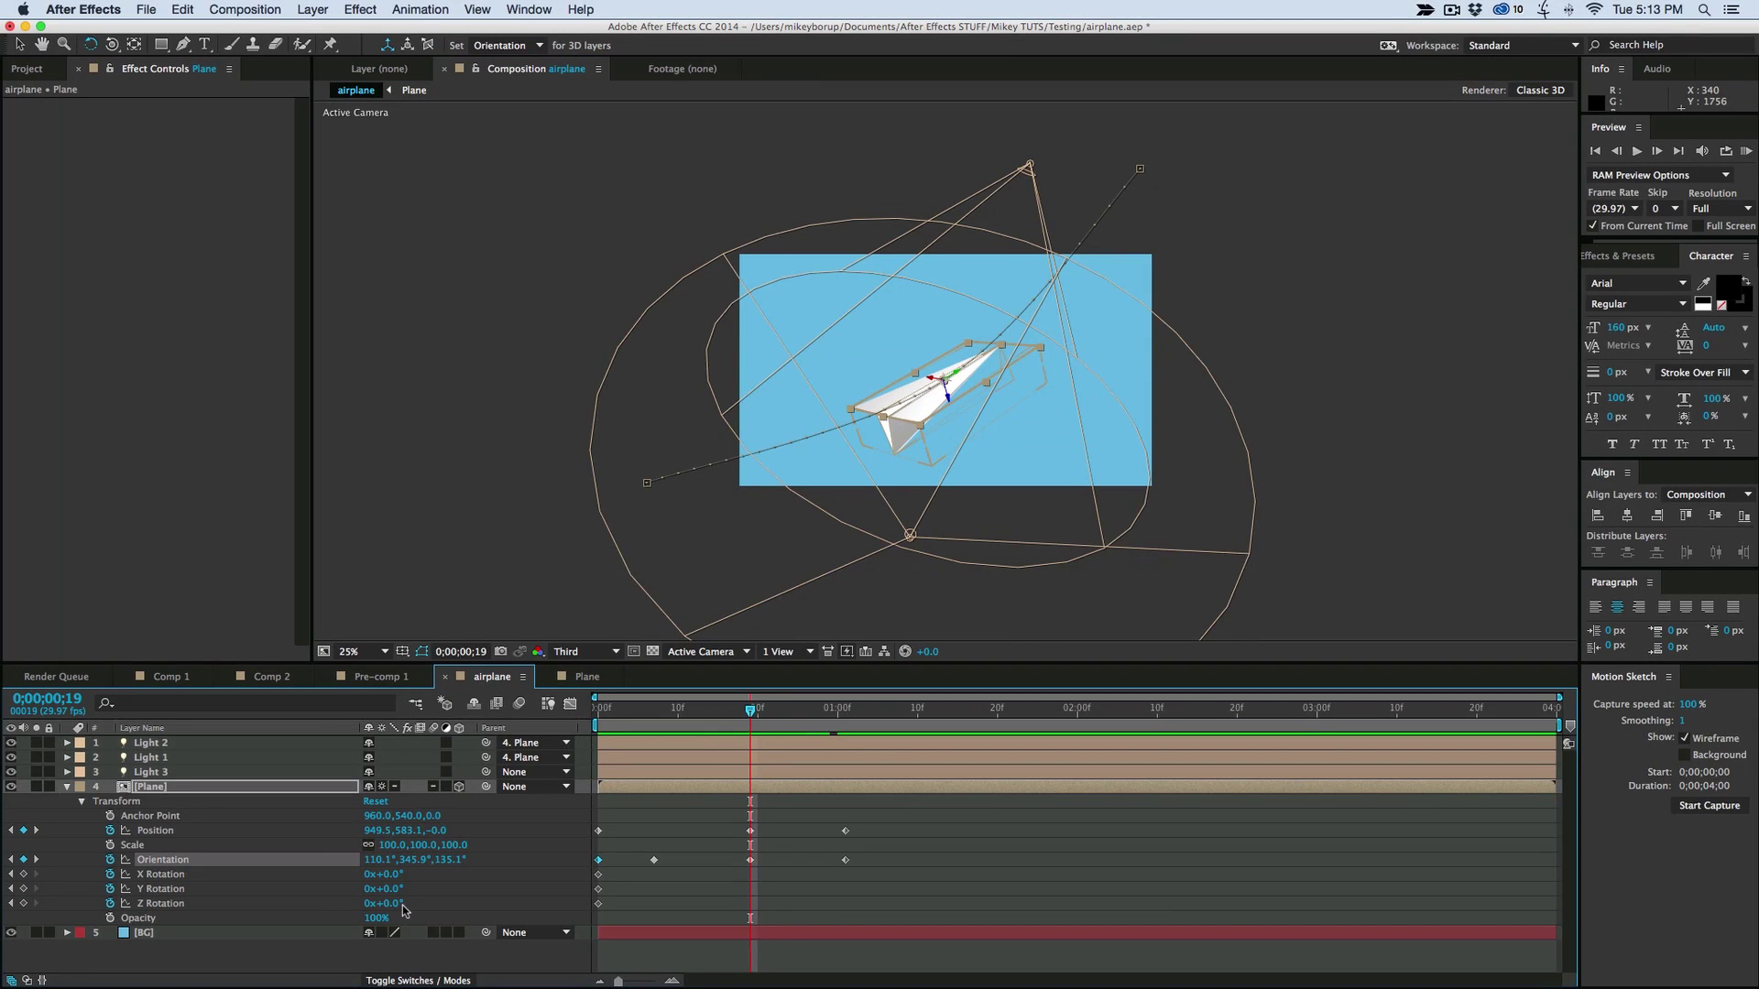
pyautogui.moveTo(388, 889); pyautogui.dragTo(537, 897)
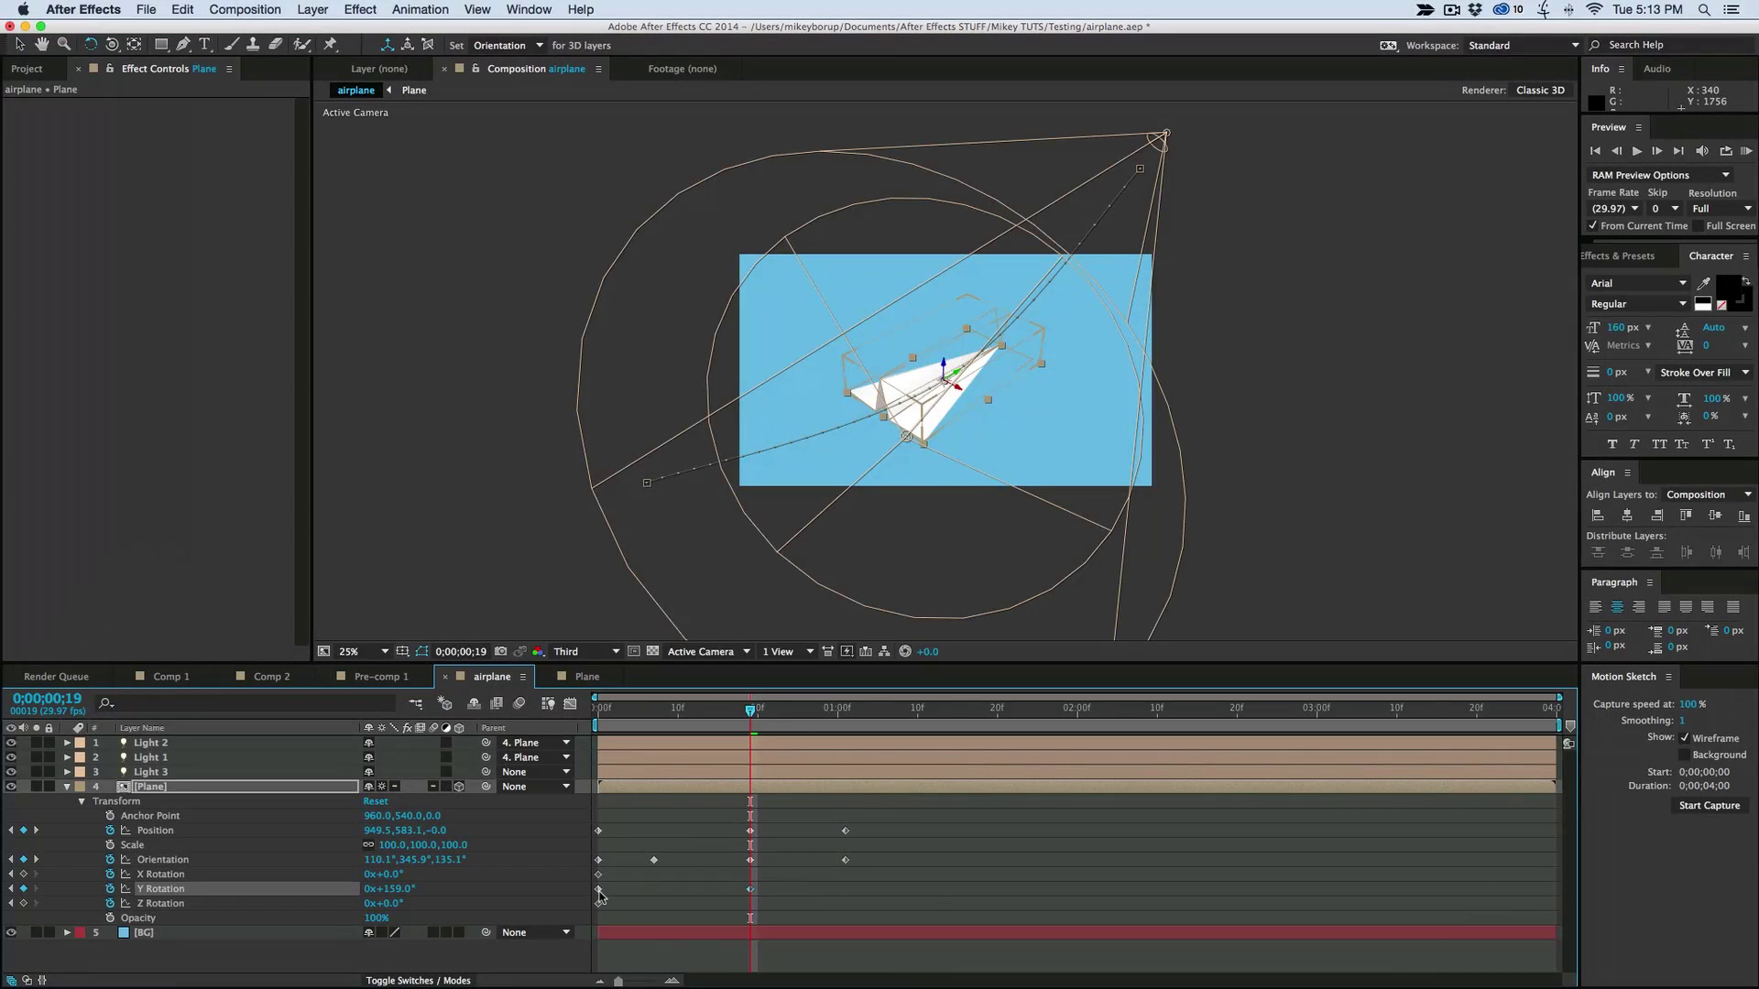
pyautogui.moveTo(872, 890); pyautogui.dragTo(877, 889)
# Stretch all the Plane keyframes so the flight lasts about two seconds, then RAM preview
pyautogui.click(600, 716)
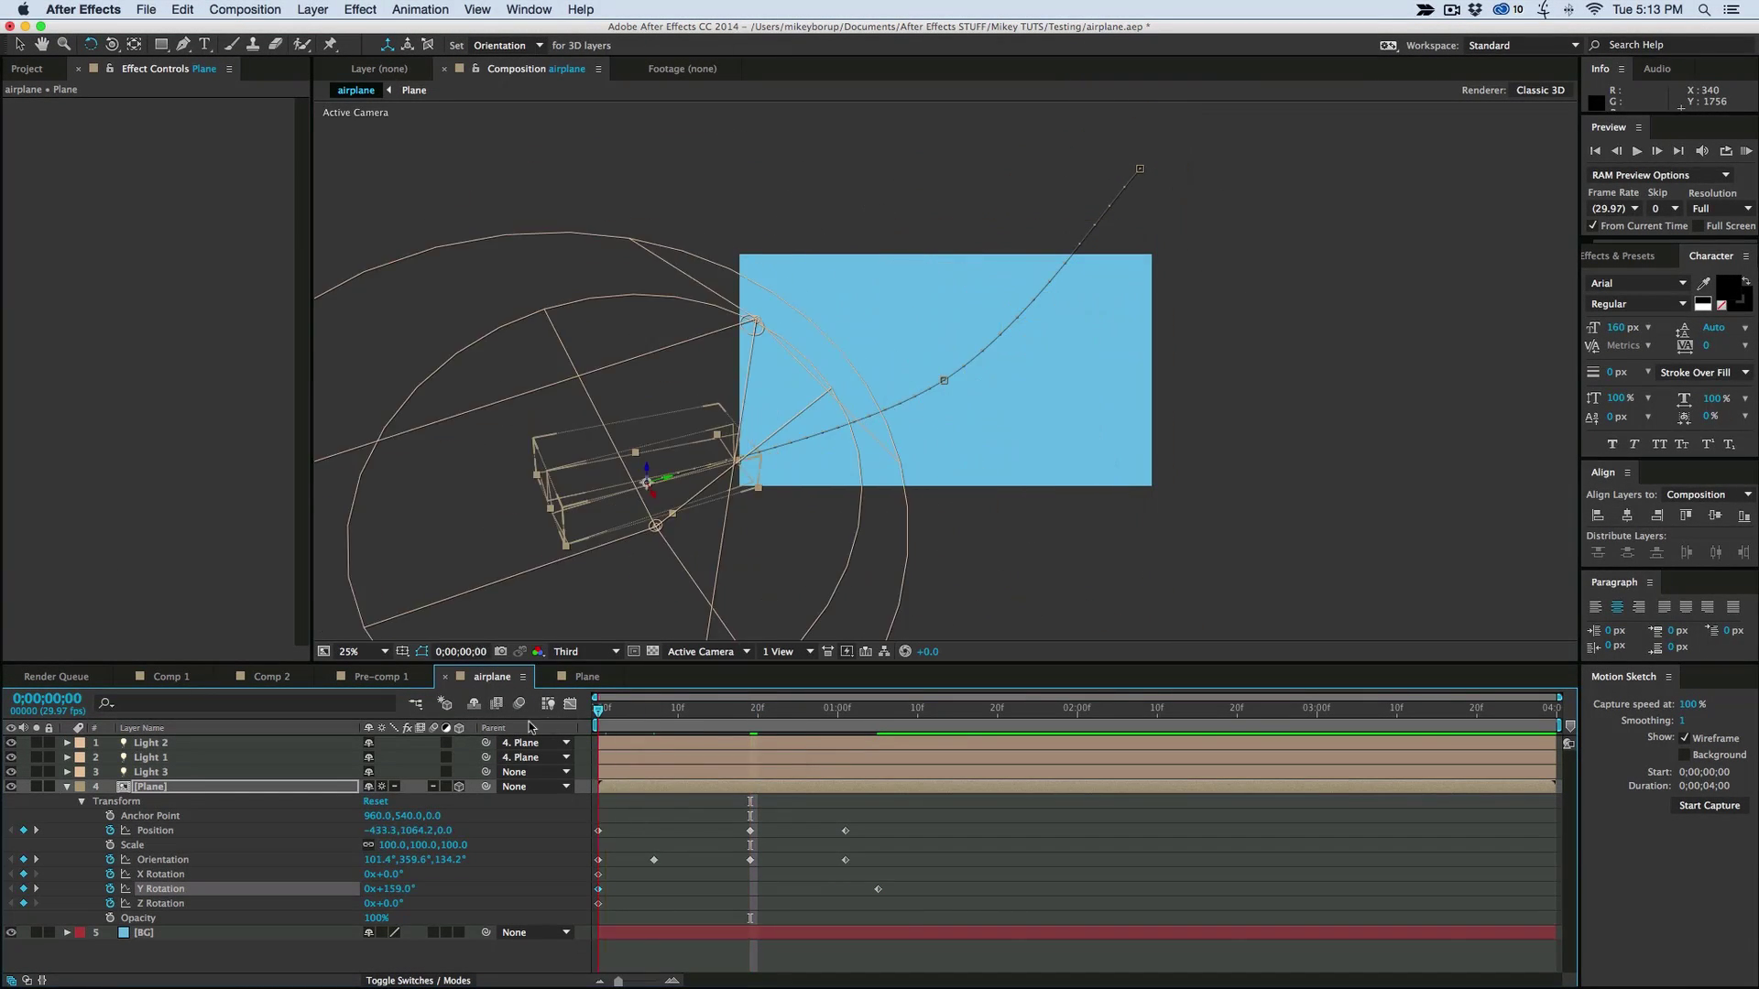
pyautogui.click(716, 893)
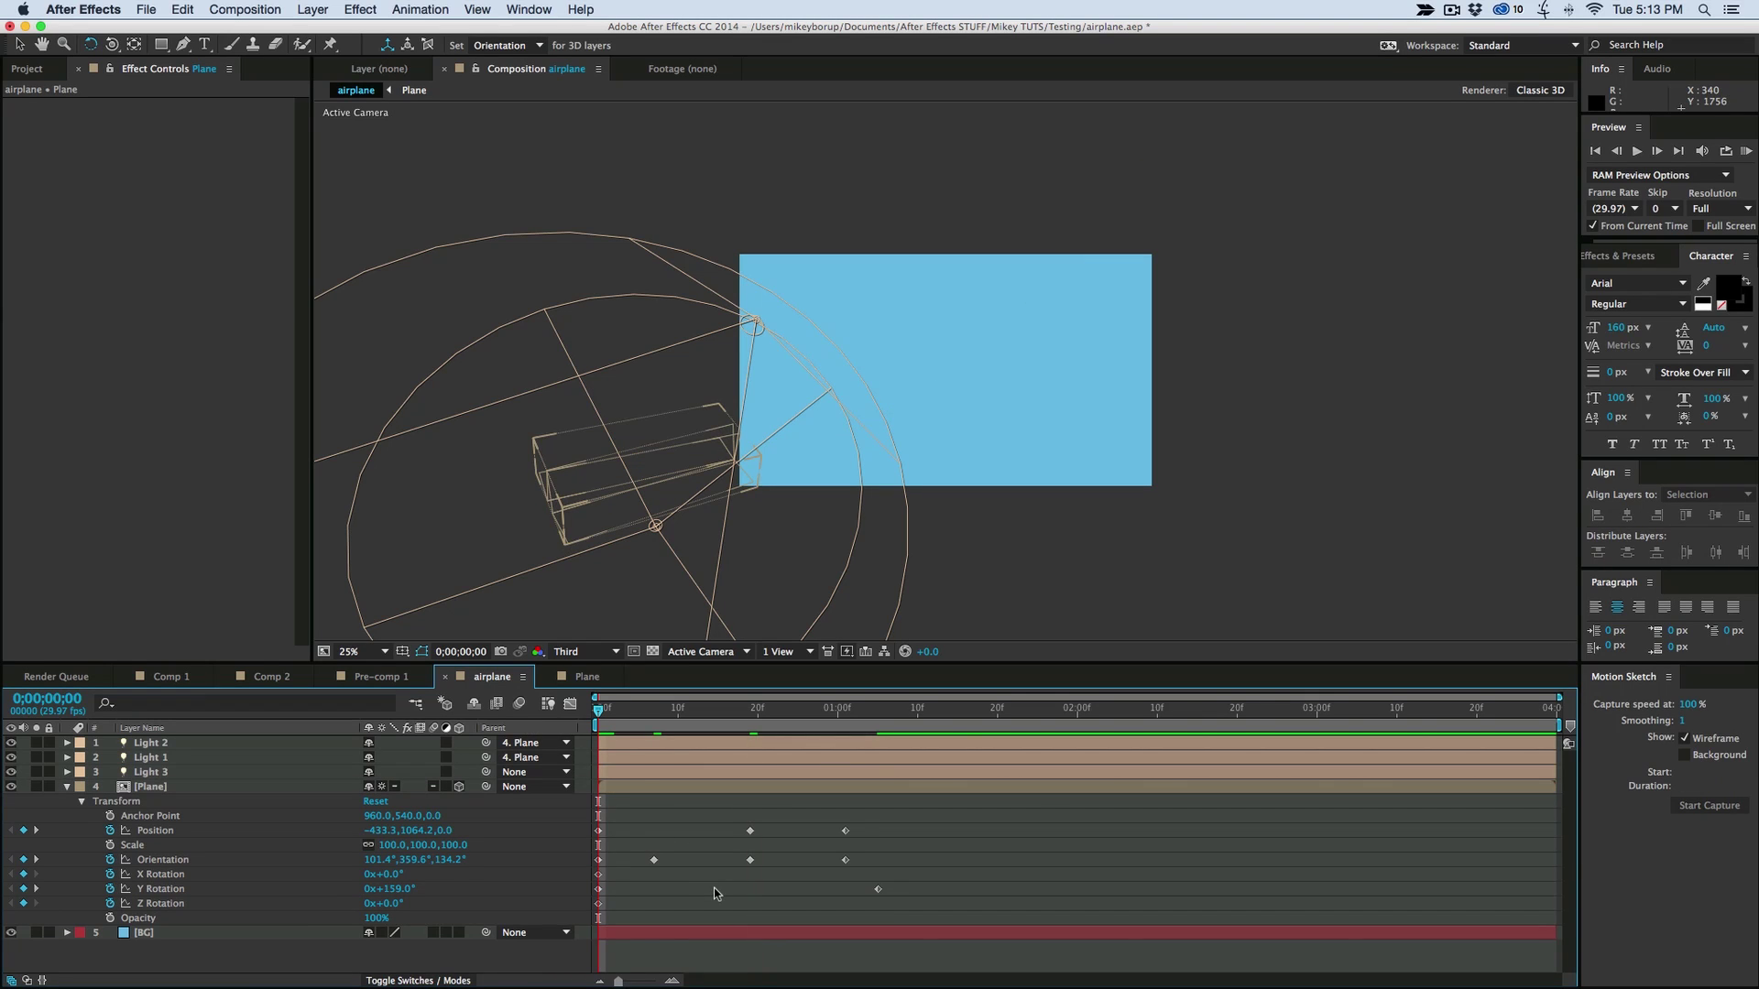
pyautogui.click(355, 651)
pyautogui.click(361, 668)
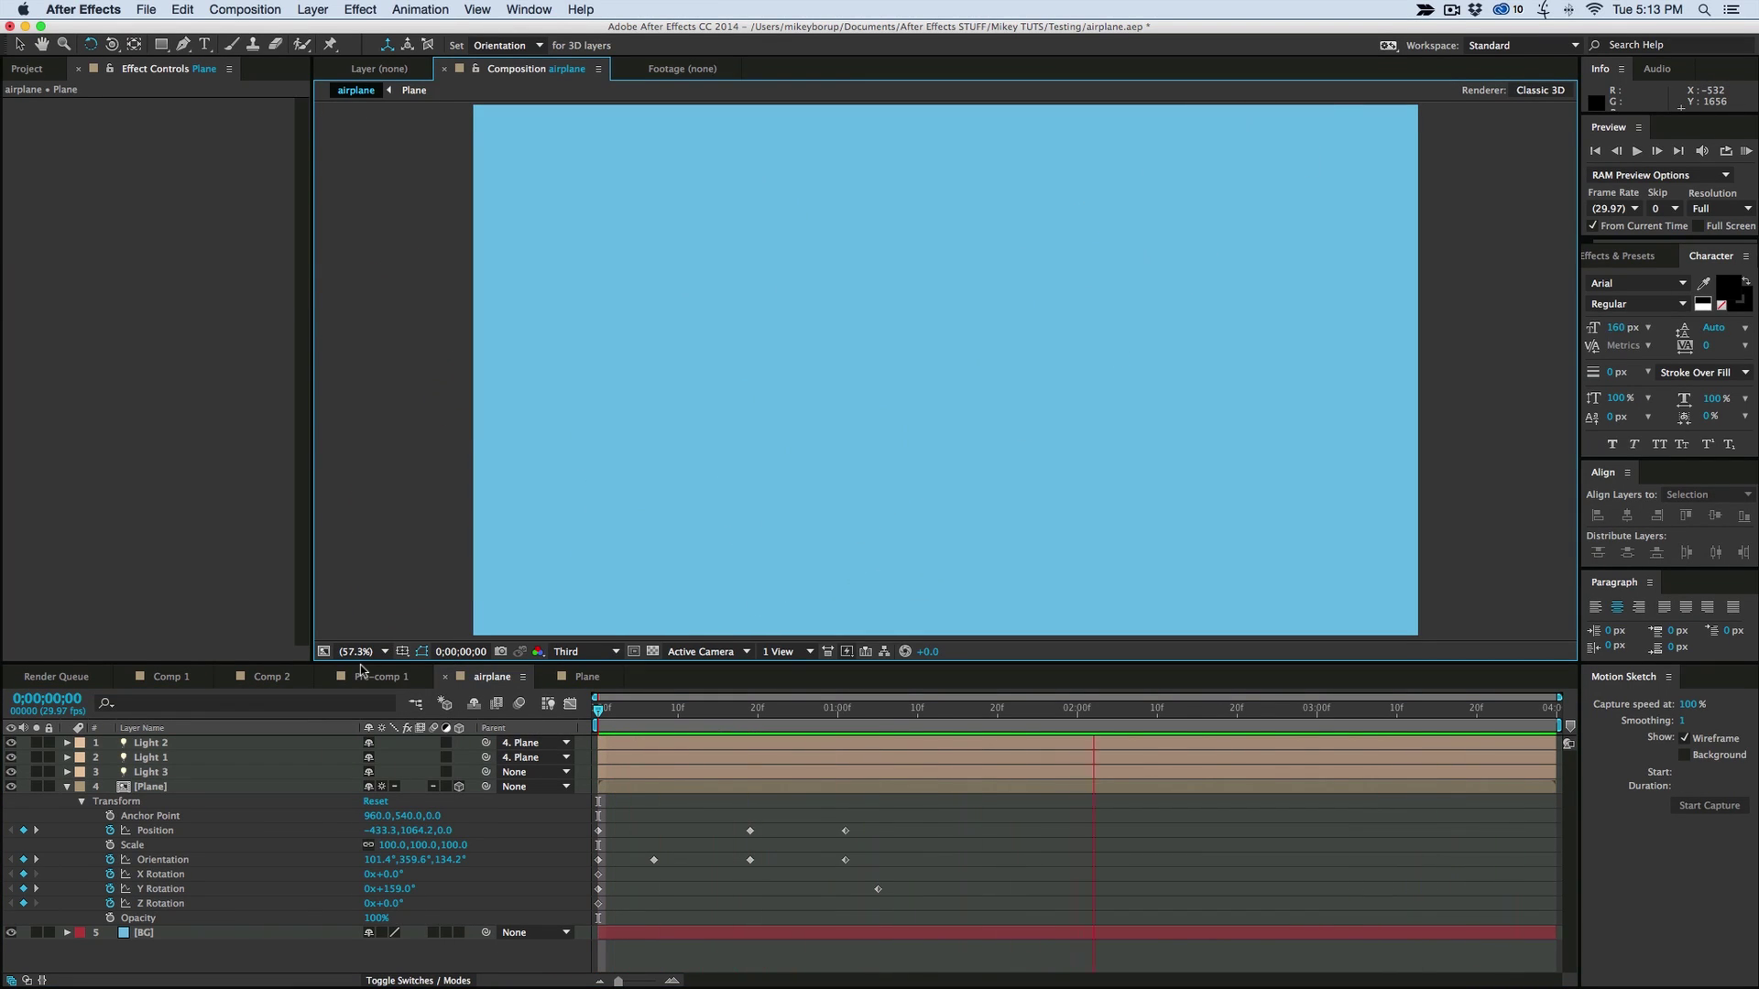
pyautogui.moveTo(926, 923); pyautogui.dragTo(583, 813)
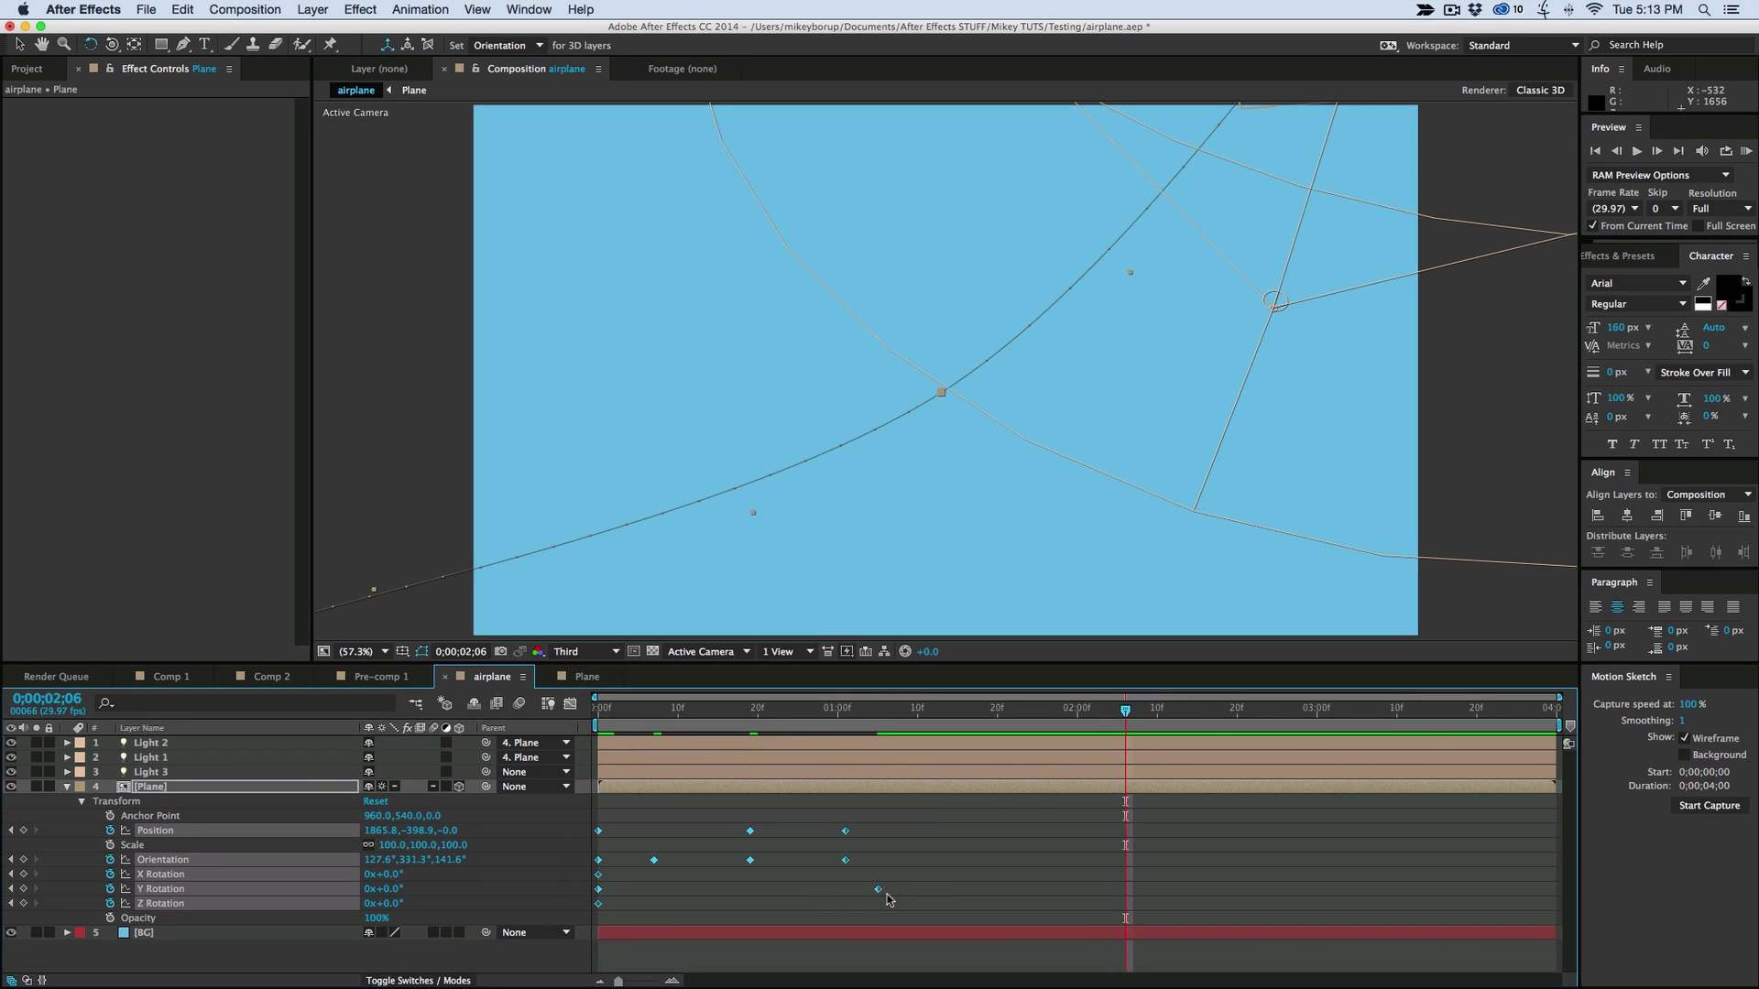
pyautogui.moveTo(1084, 889); pyautogui.dragTo(1117, 889)
pyautogui.press('F2')
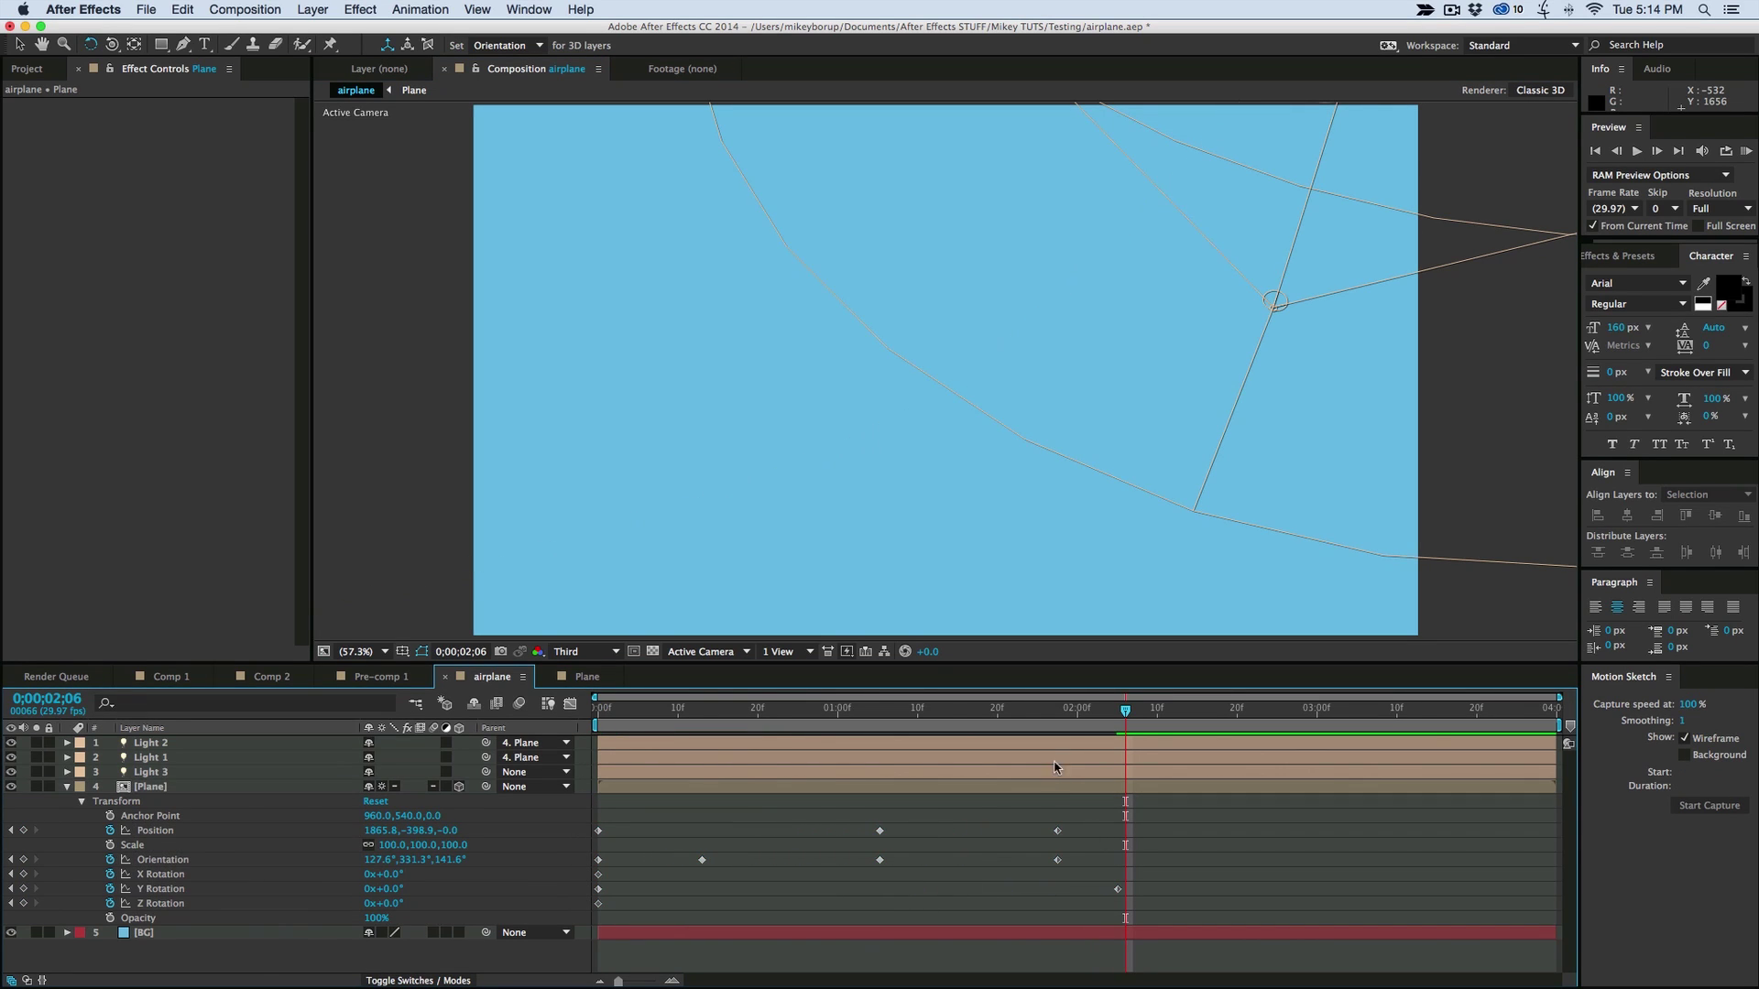
pyautogui.moveTo(1040, 723); pyautogui.dragTo(550, 717)
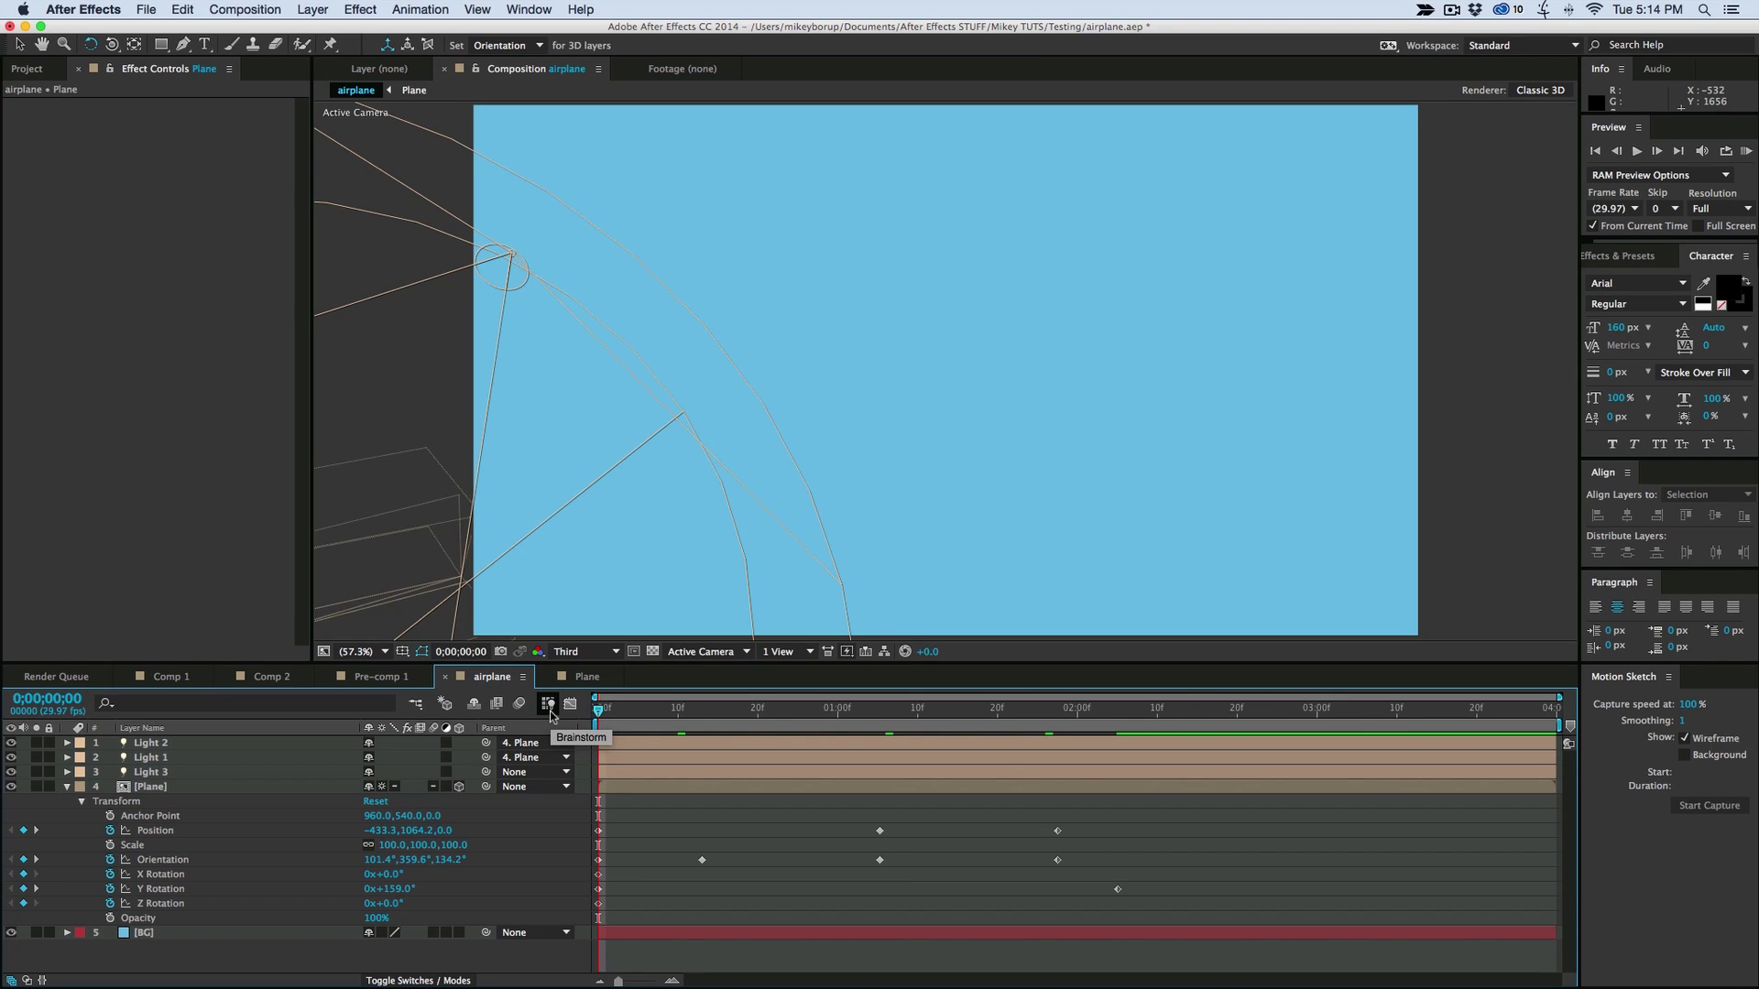
pyautogui.press('KP_0')
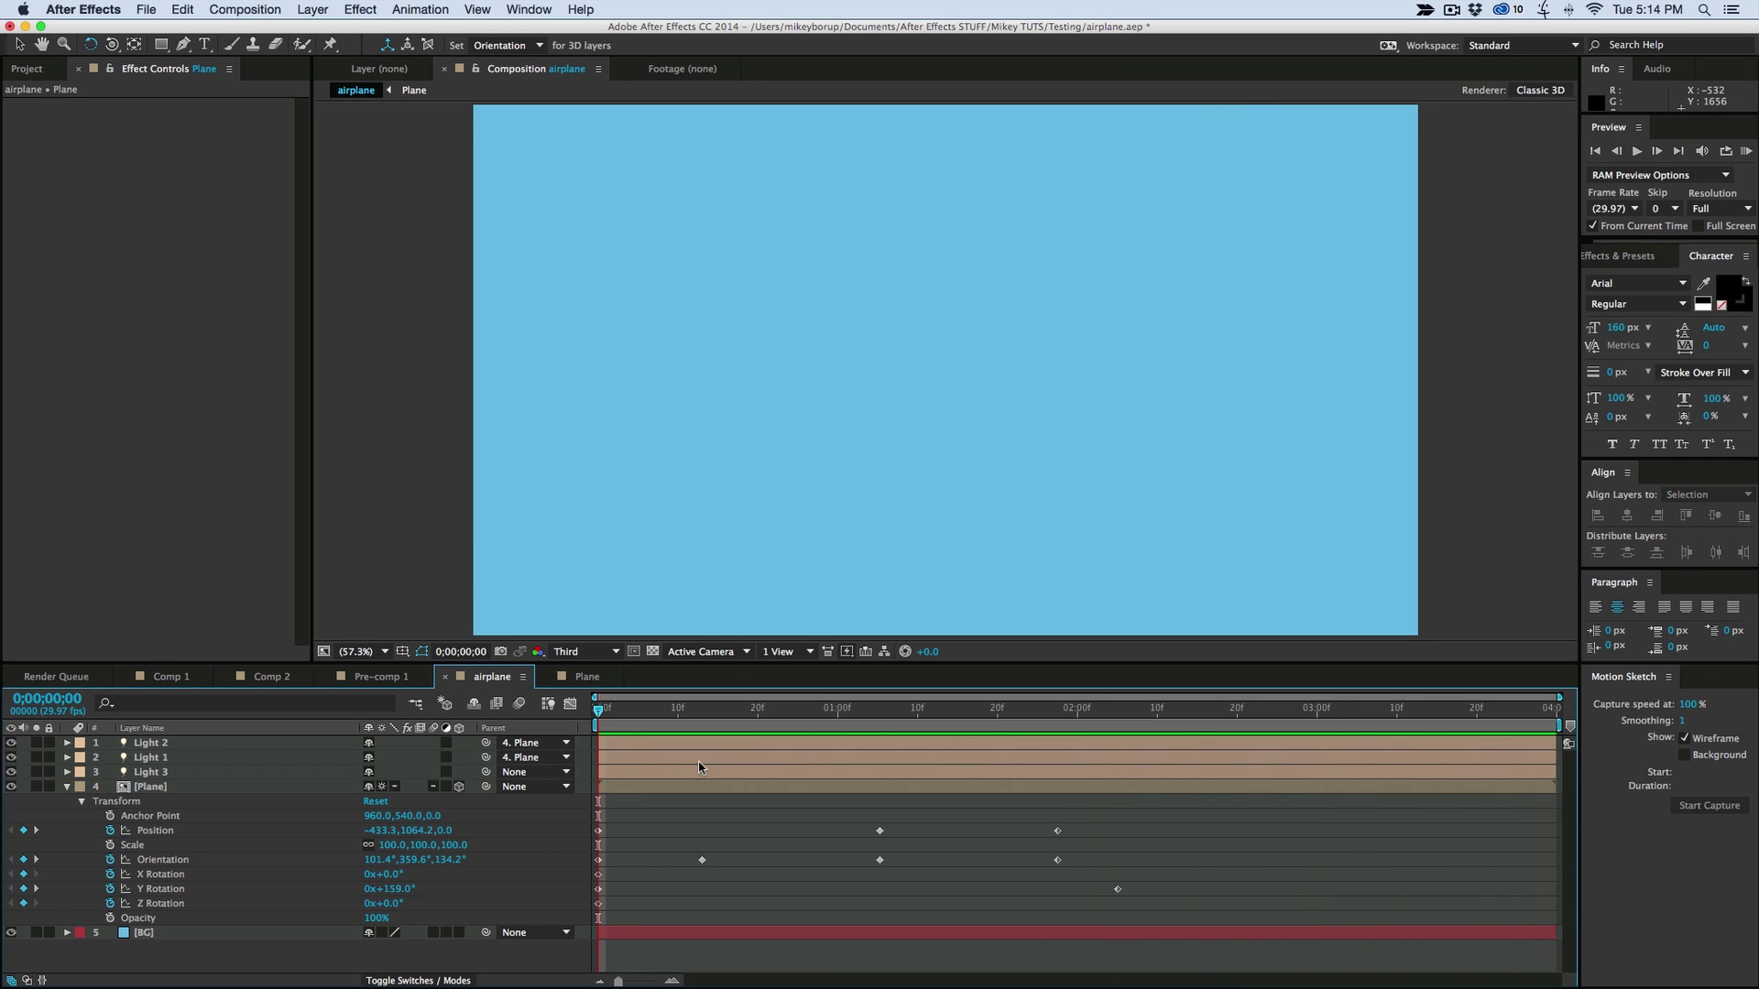
pyautogui.press('space')
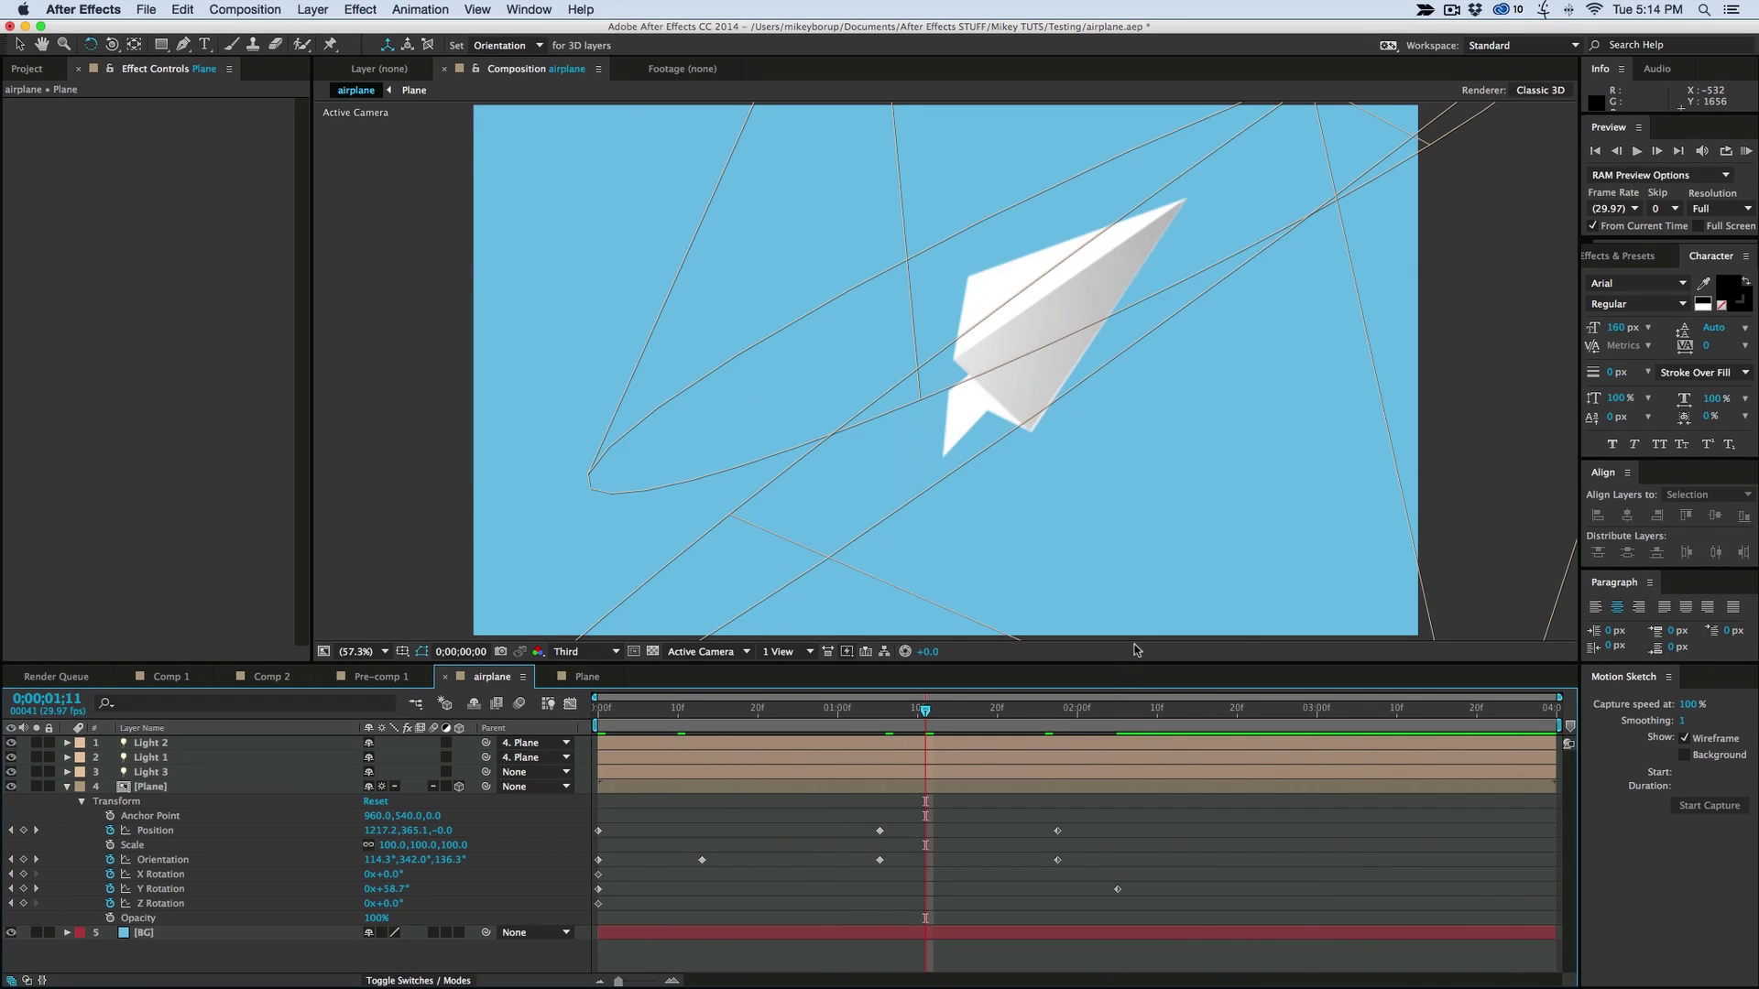